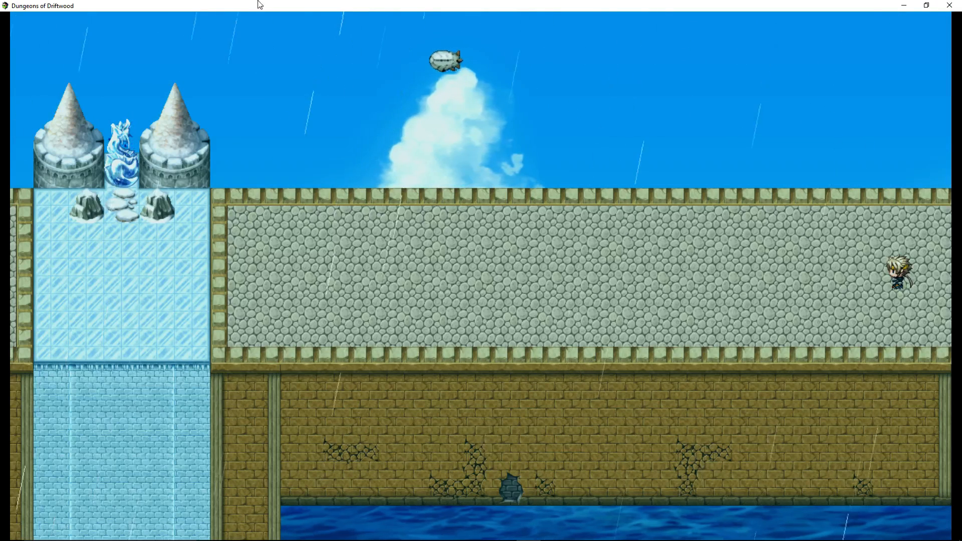
# Walk the character west along the rampart past the ice platform, and back to the spot below the ice statue
pyautogui.press('Left')
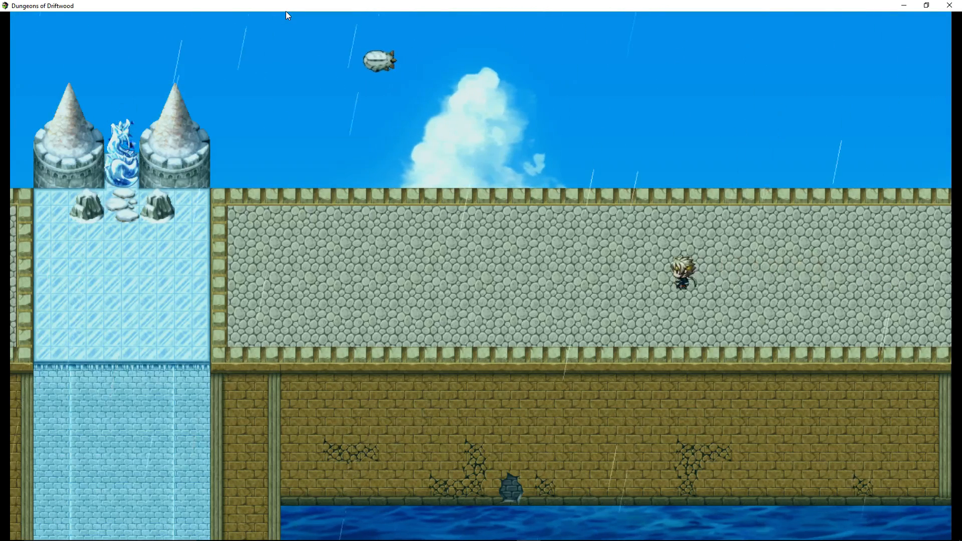
pyautogui.press('Left')
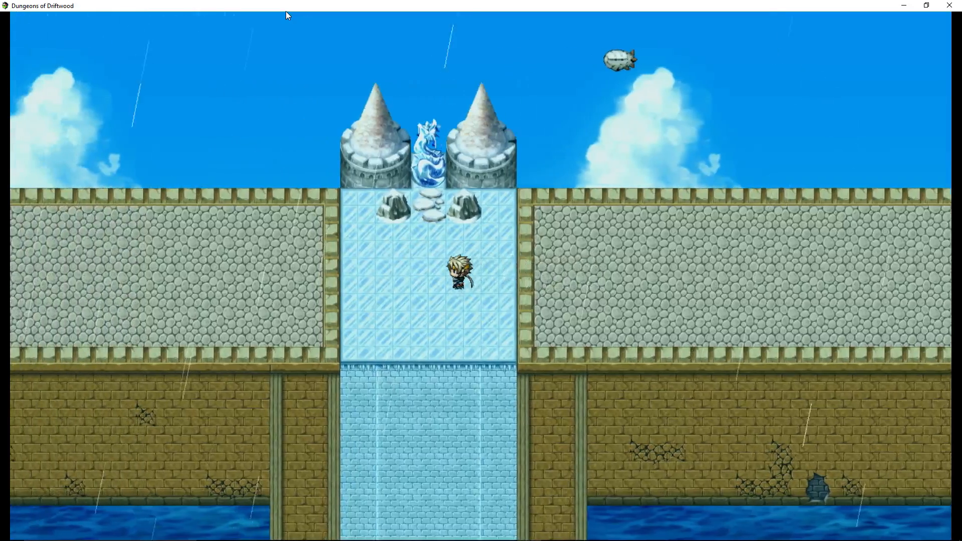
pyautogui.press('Left')
pyautogui.press('Right')
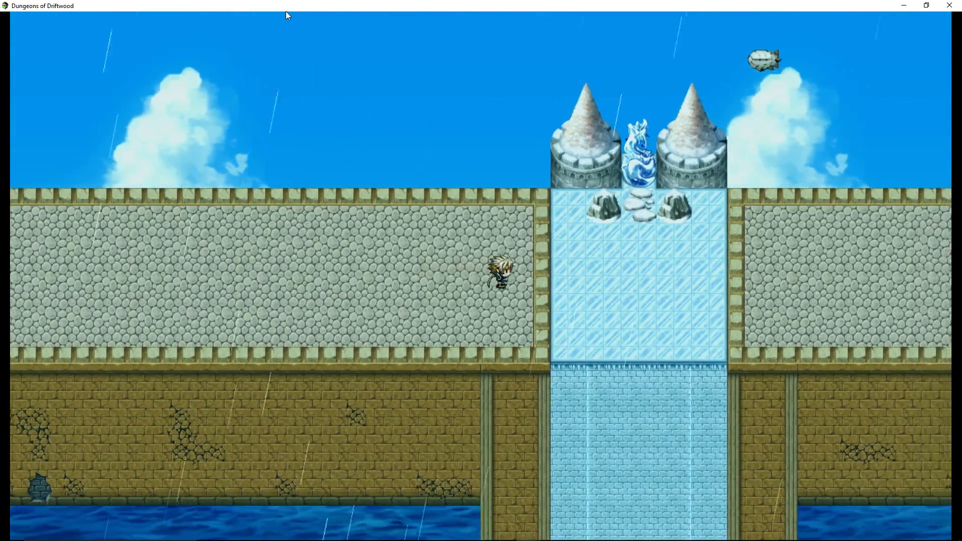
pyautogui.press('Up')
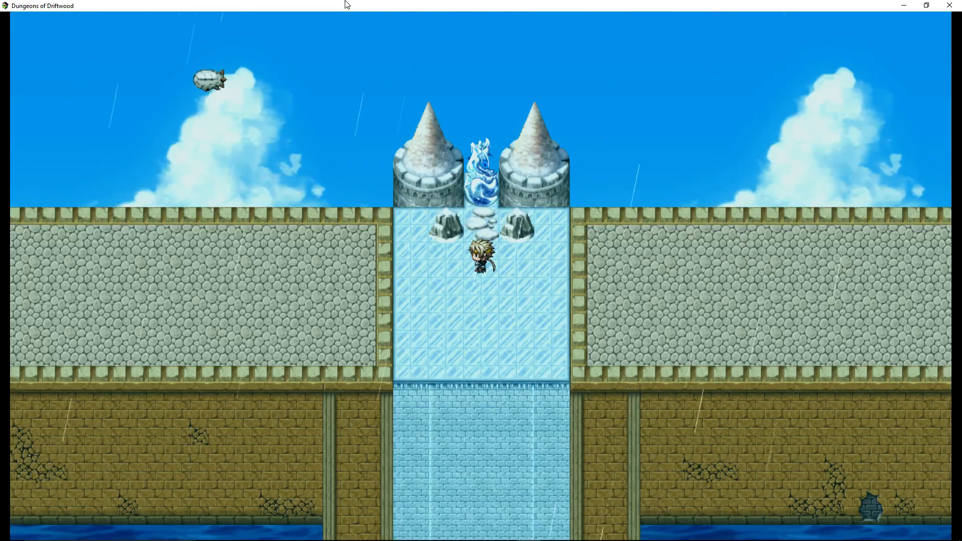
# Walk back and forth between the stone walkway and the ice platform, ending directly in front of the ice statue
pyautogui.click(791, 291)
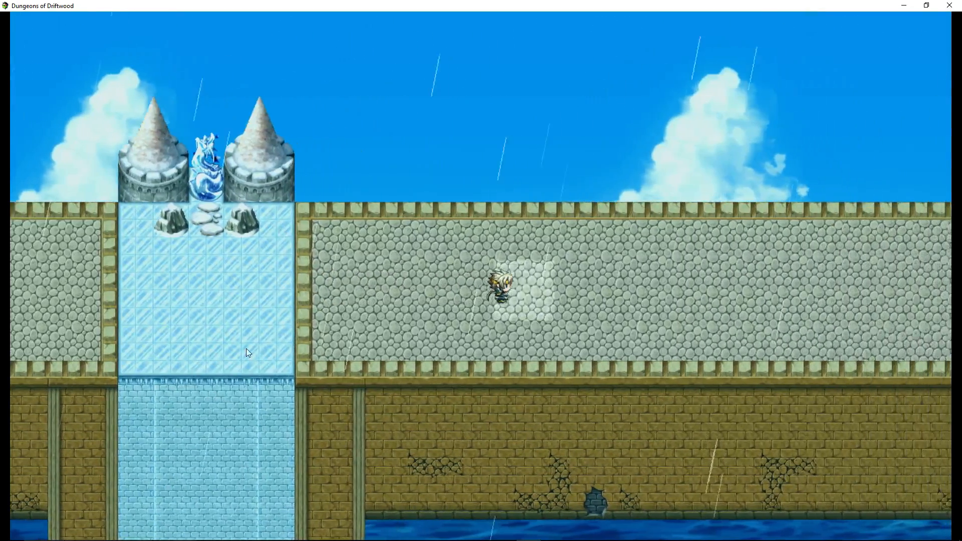
pyautogui.click(307, 280)
pyautogui.click(308, 285)
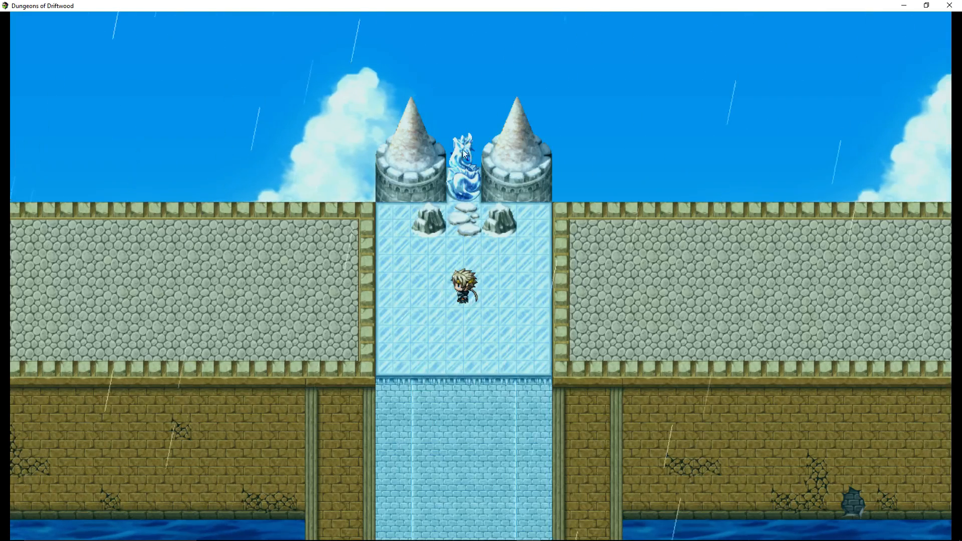
pyautogui.click(684, 268)
pyautogui.click(412, 279)
pyautogui.click(353, 281)
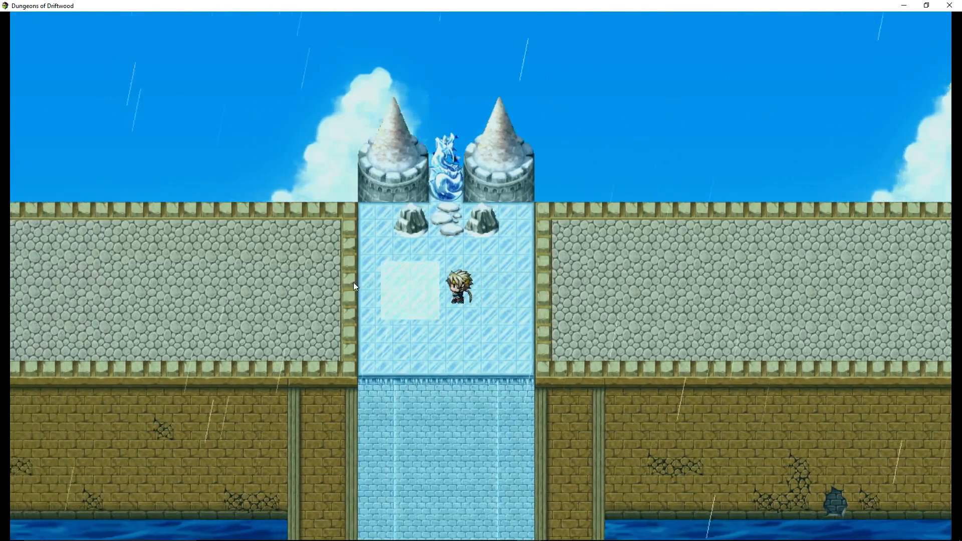
pyautogui.click(351, 282)
pyautogui.click(540, 281)
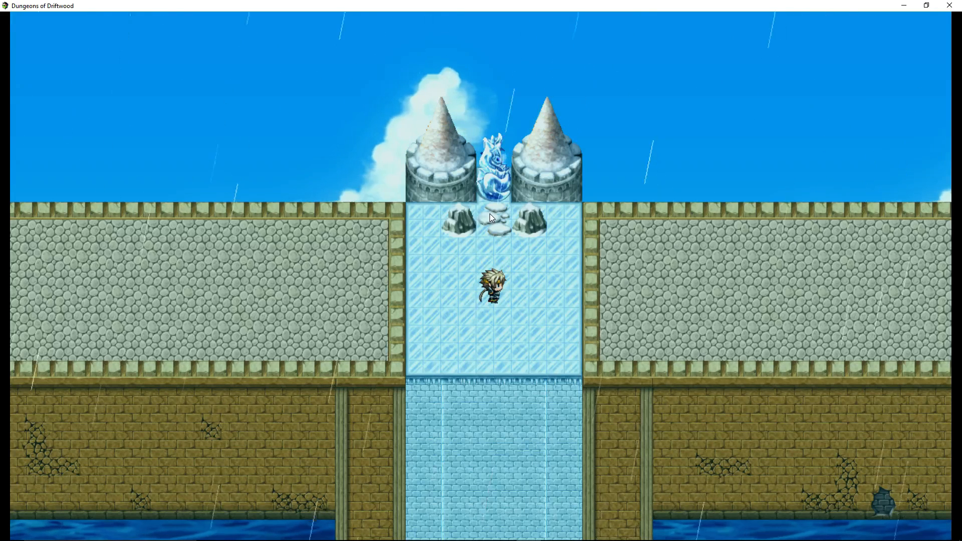
pyautogui.click(489, 213)
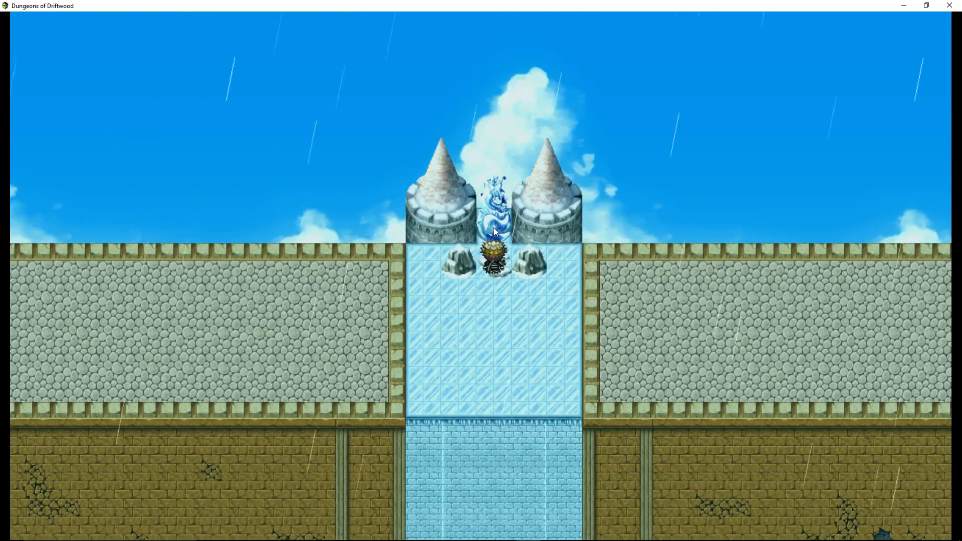
# Walk away from the statue across the ice platform and onto the western stone walkway
pyautogui.click(655, 307)
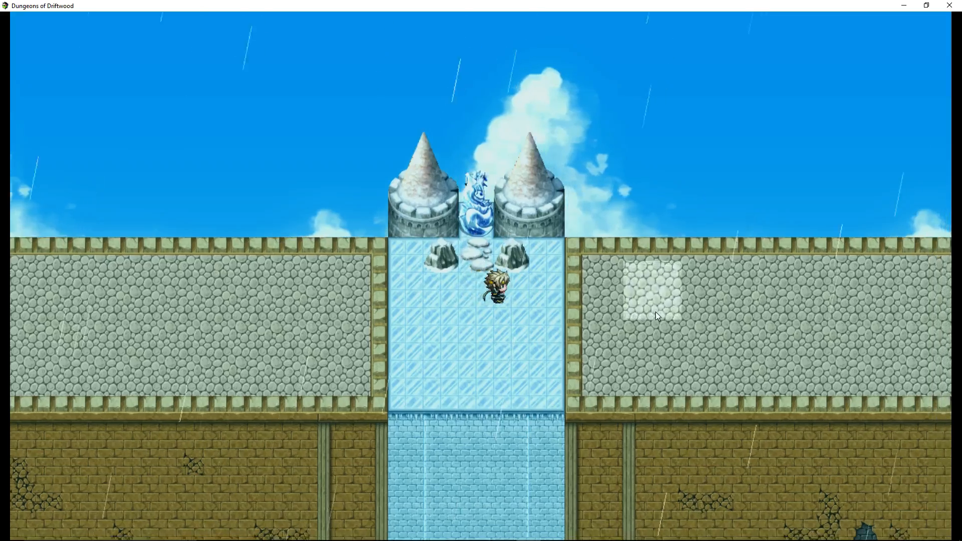
pyautogui.click(362, 335)
pyautogui.click(362, 336)
pyautogui.click(268, 235)
pyautogui.click(268, 251)
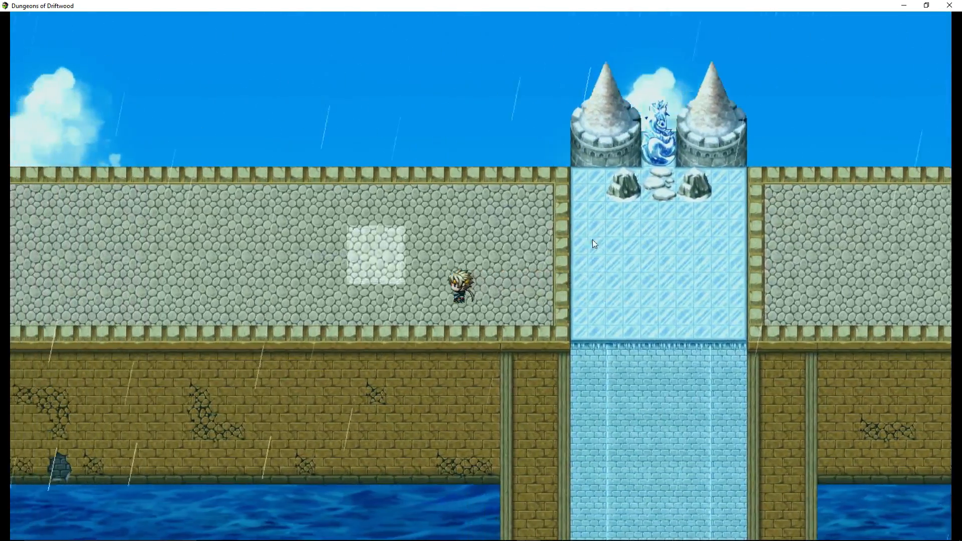
# Return to the ice statue, read its offer of the Ice Beam artifact, and choose to do nothing
pyautogui.click(676, 249)
pyautogui.click(477, 223)
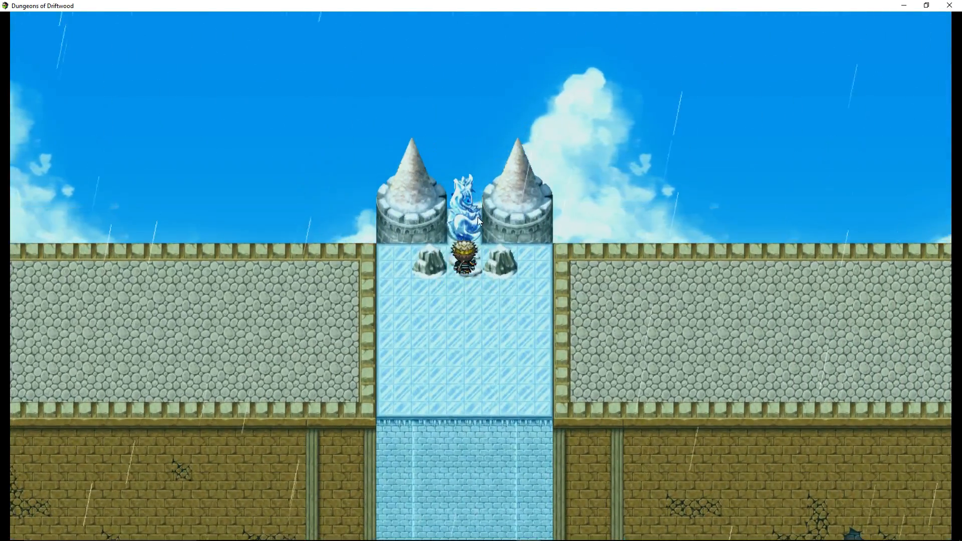
pyautogui.click(475, 222)
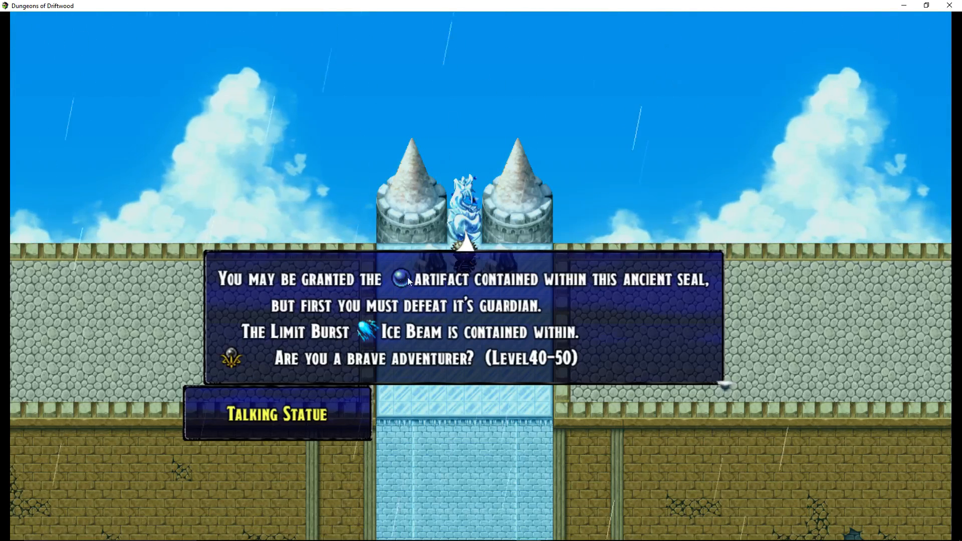
pyautogui.click(391, 320)
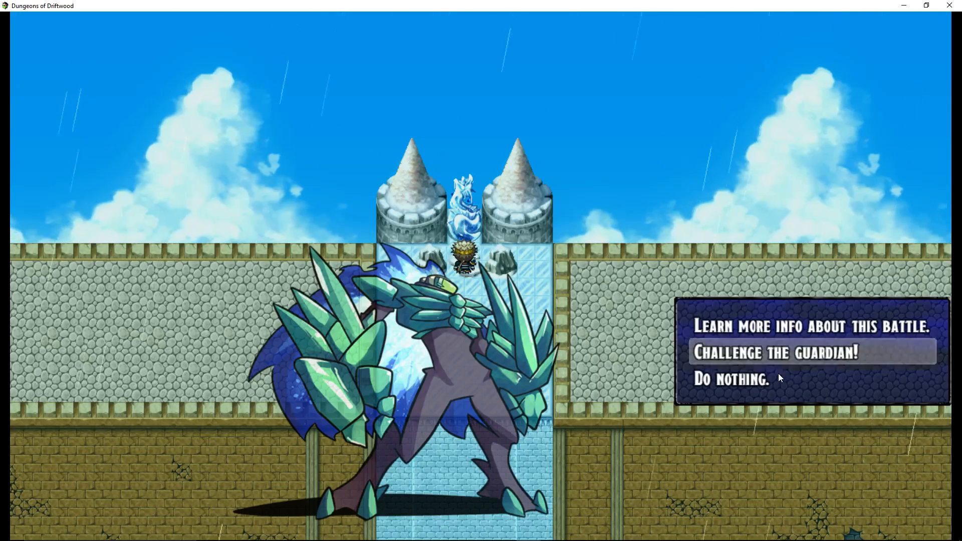
pyautogui.click(756, 381)
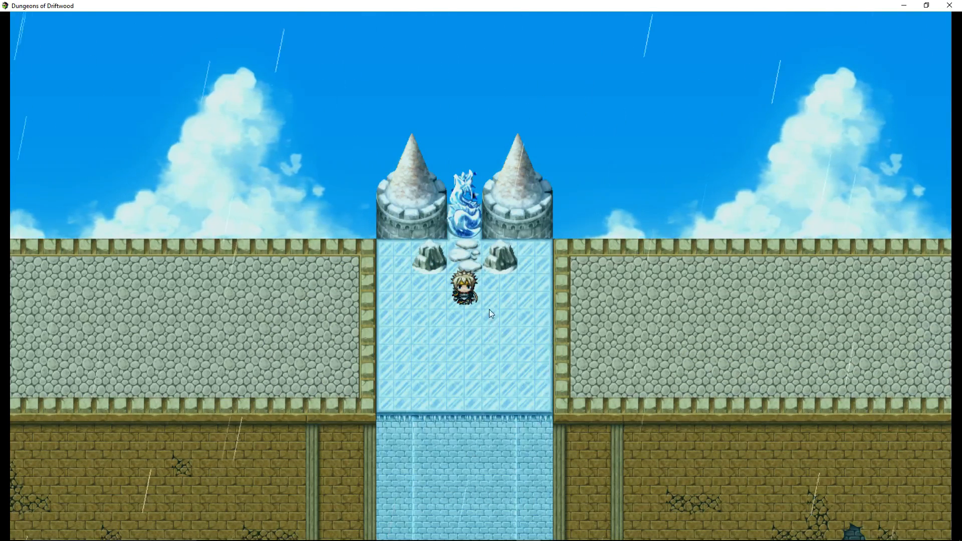
# Talk to the ice statue again and read its information about the battle against Archon
pyautogui.click(459, 252)
pyautogui.click(465, 235)
pyautogui.click(465, 235)
pyautogui.click(465, 235)
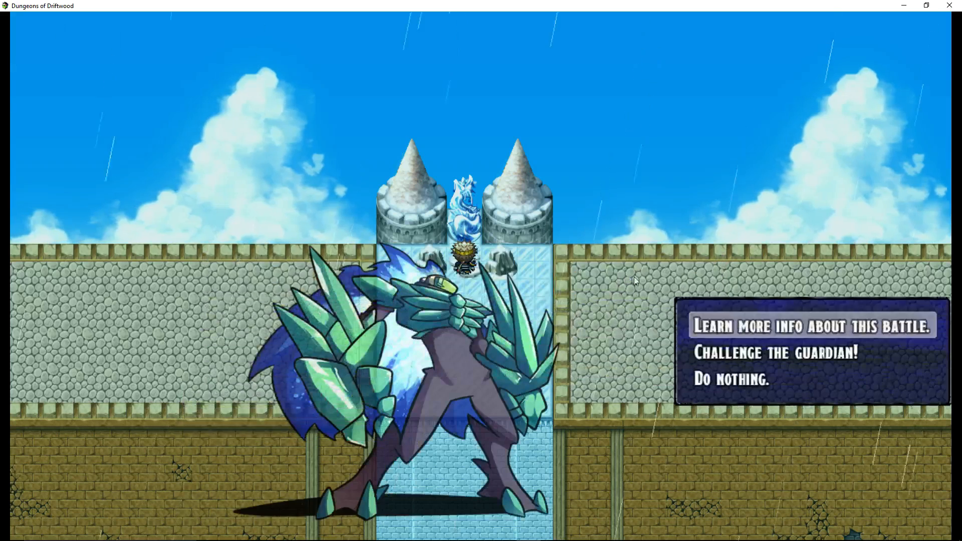
pyautogui.click(773, 324)
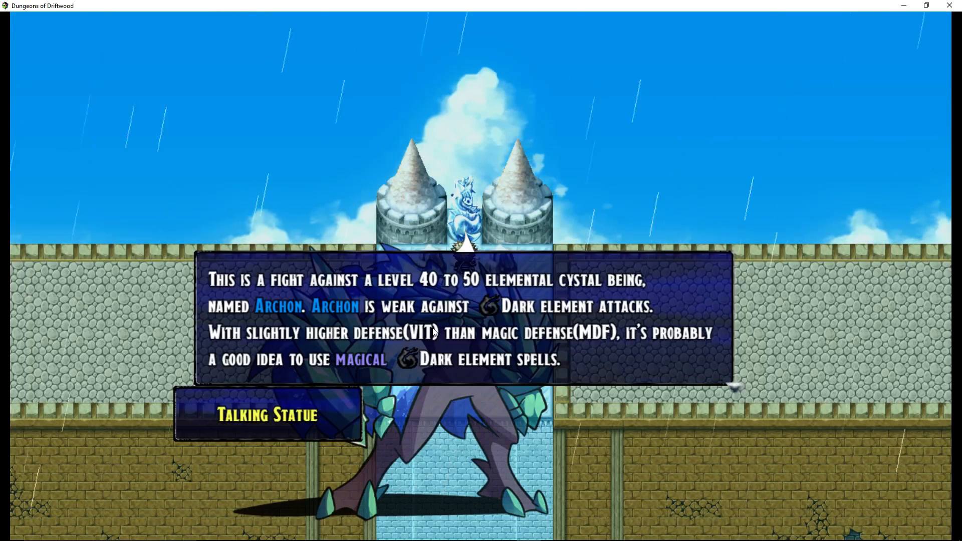
pyautogui.click(455, 323)
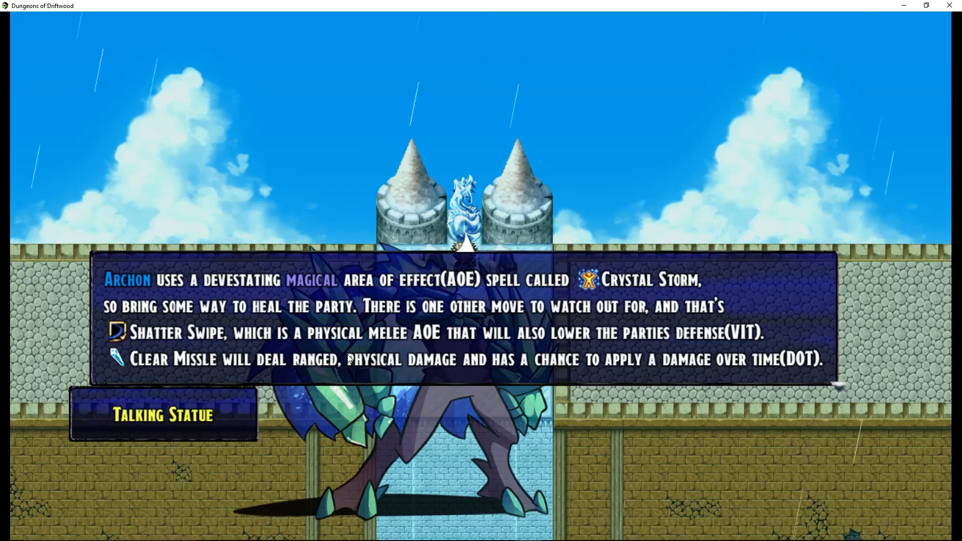
pyautogui.click(669, 374)
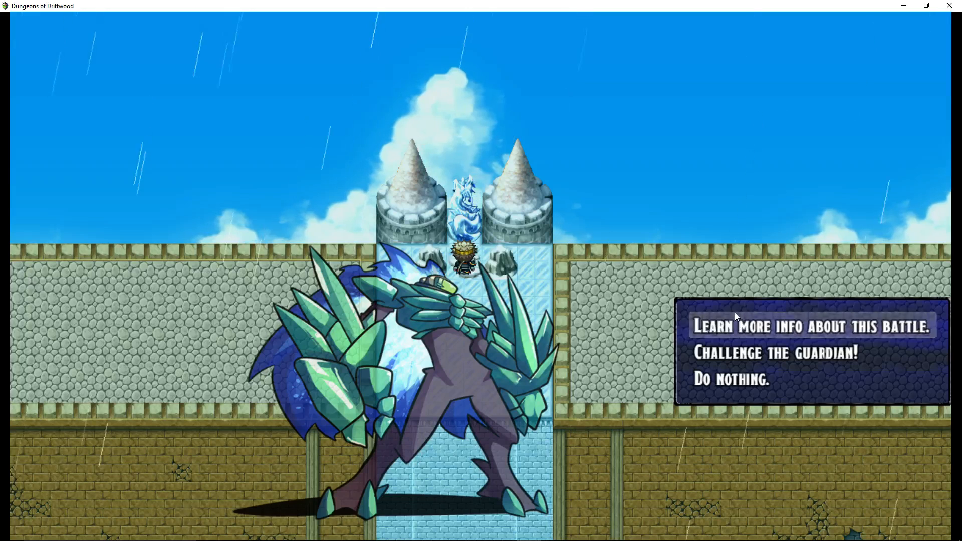
# Challenge the guardian to start the battle against Archon
pyautogui.click(728, 353)
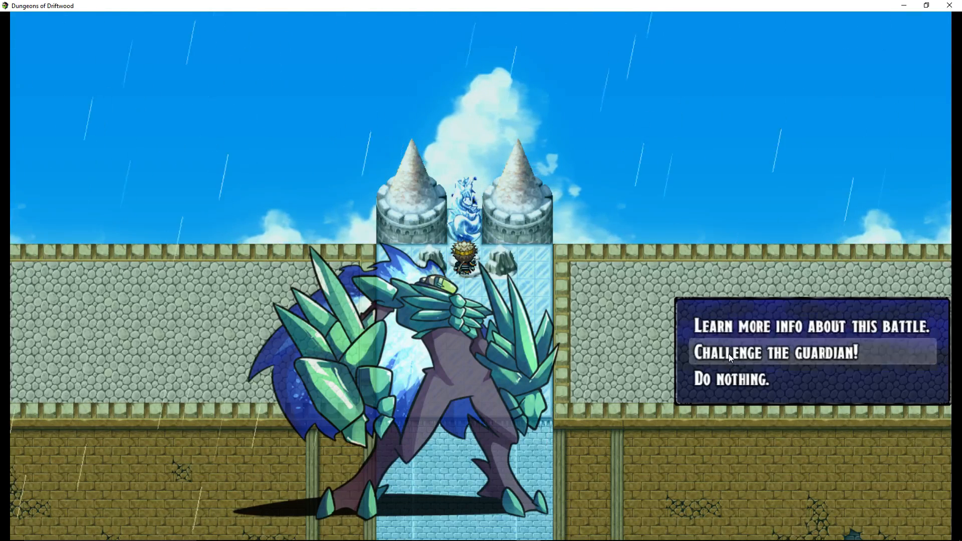
pyautogui.click(728, 354)
pyautogui.click(511, 256)
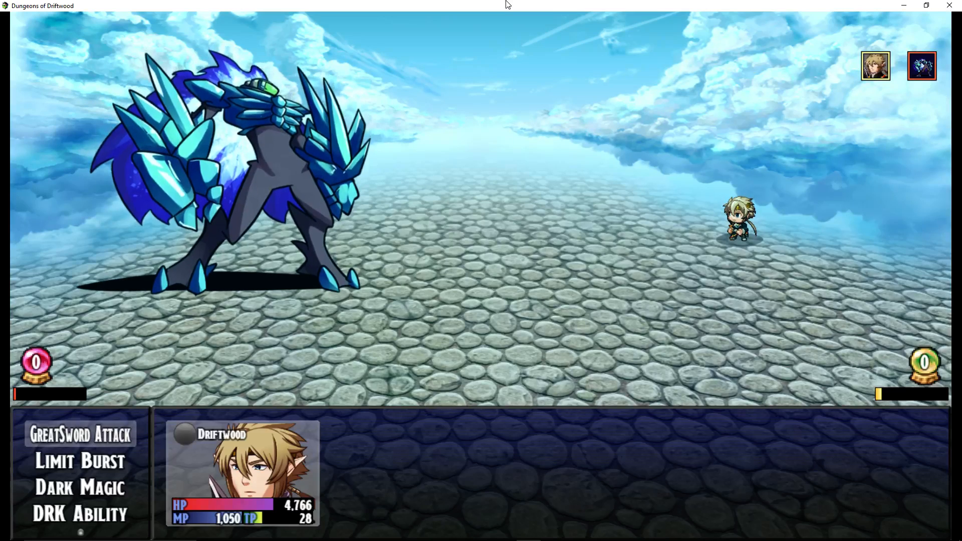
pyautogui.press('Down')
pyautogui.press('Up')
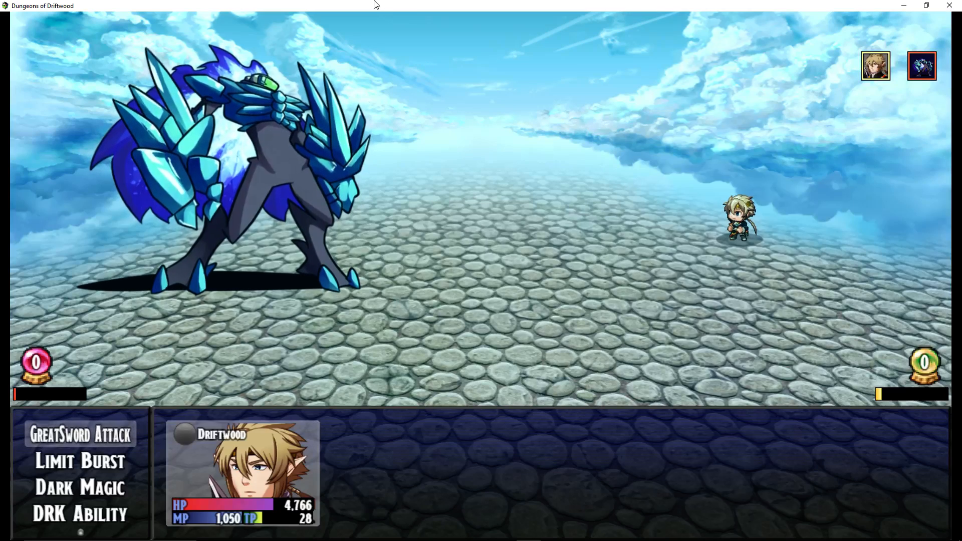
pyautogui.press('Return')
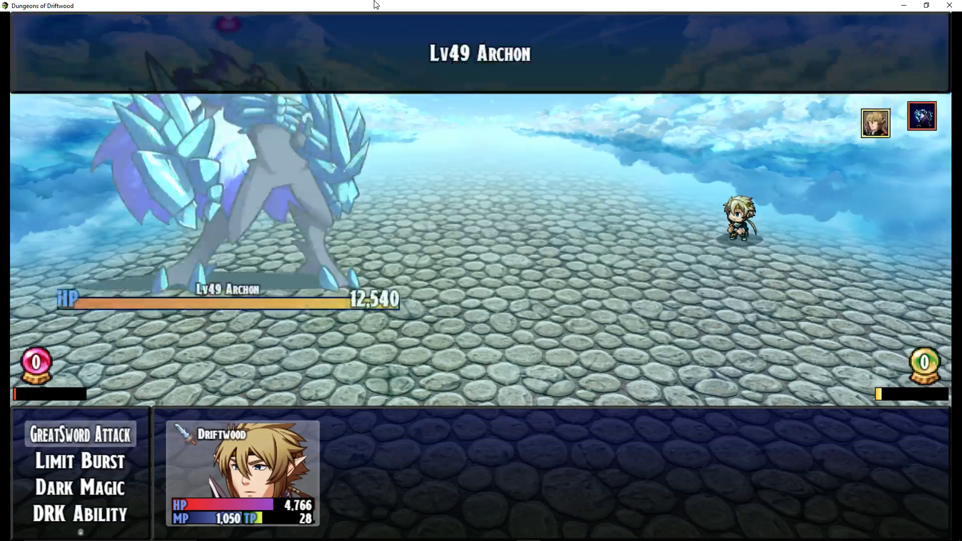
pyautogui.press('Escape')
pyautogui.press('Return')
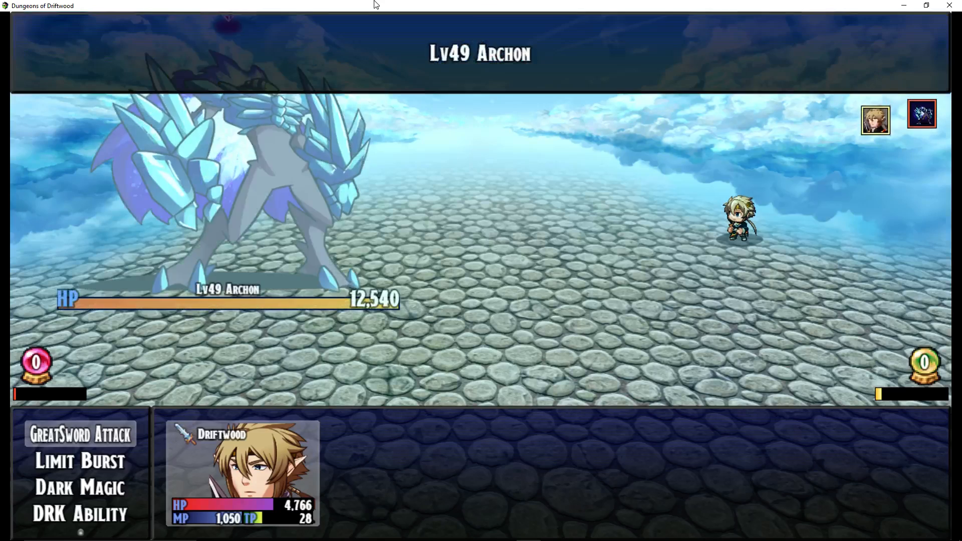
pyautogui.press('Escape')
# Open the Dark Magic spells and examine the descriptions of the first ones, from Stone to Drain
pyautogui.press('Down')
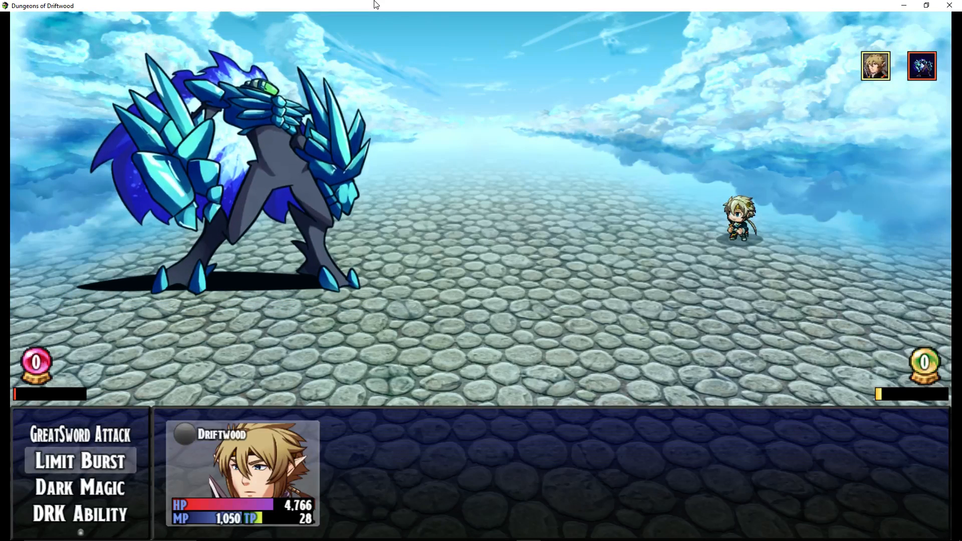
pyautogui.press('Down')
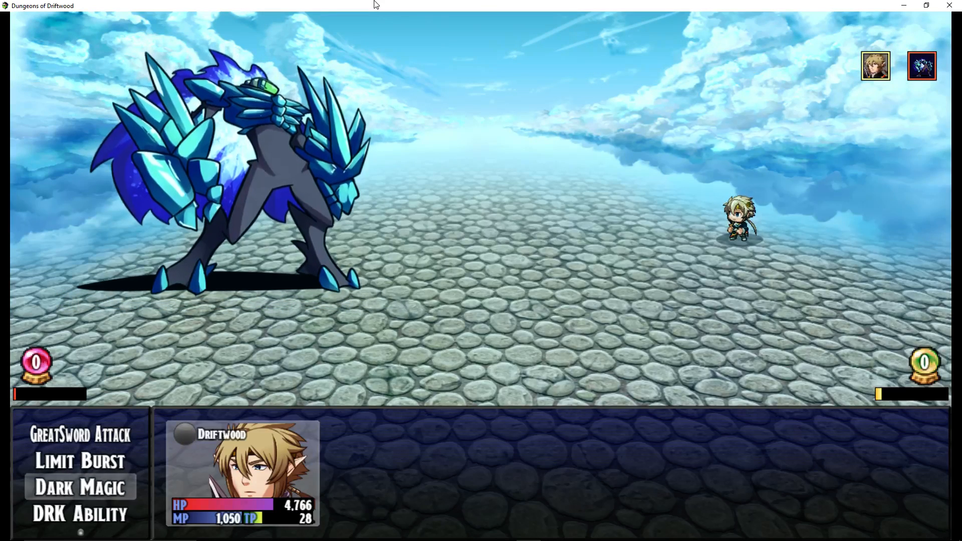
pyautogui.press('Return')
pyautogui.press('Right')
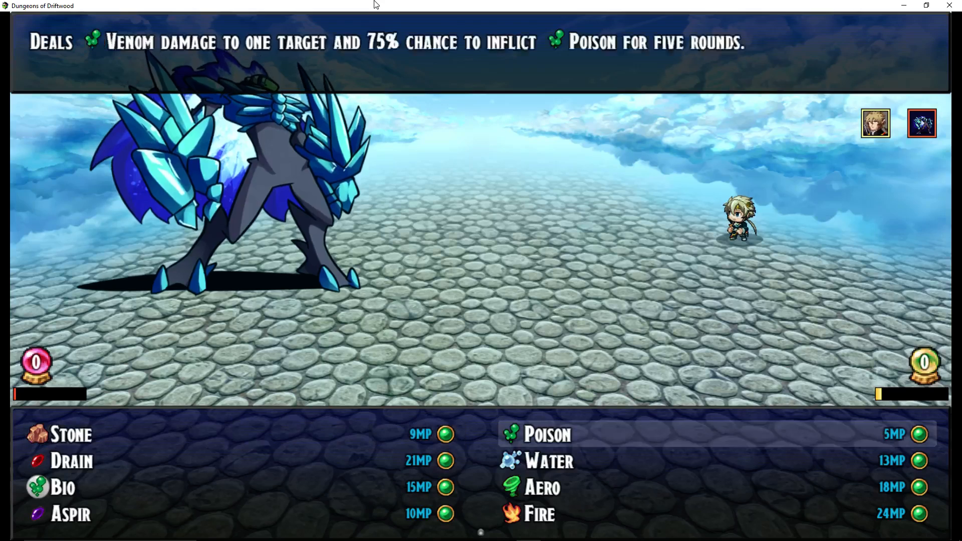
pyautogui.press('Right')
pyautogui.press('Right')
pyautogui.press('Left')
pyautogui.press('Left')
pyautogui.press('Left')
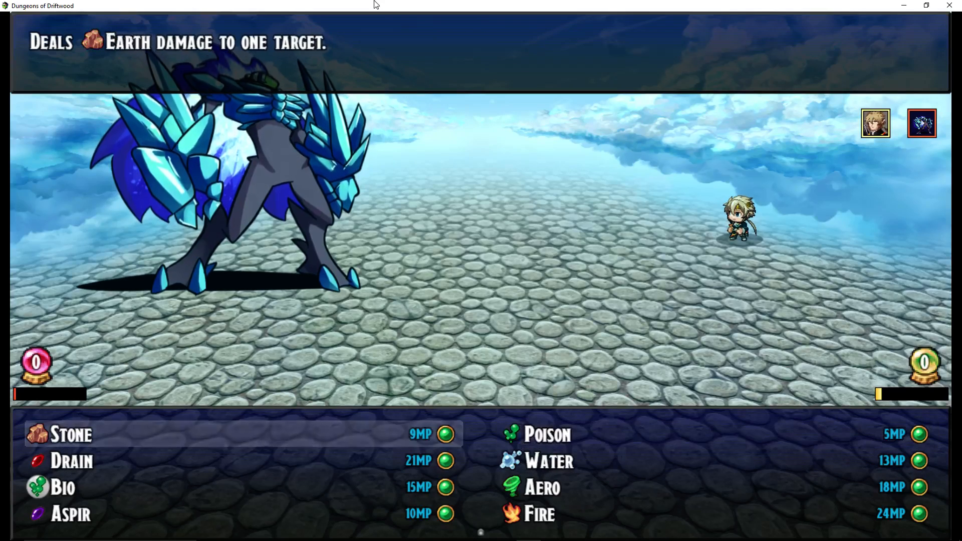
pyautogui.press('Right')
pyautogui.press('Left')
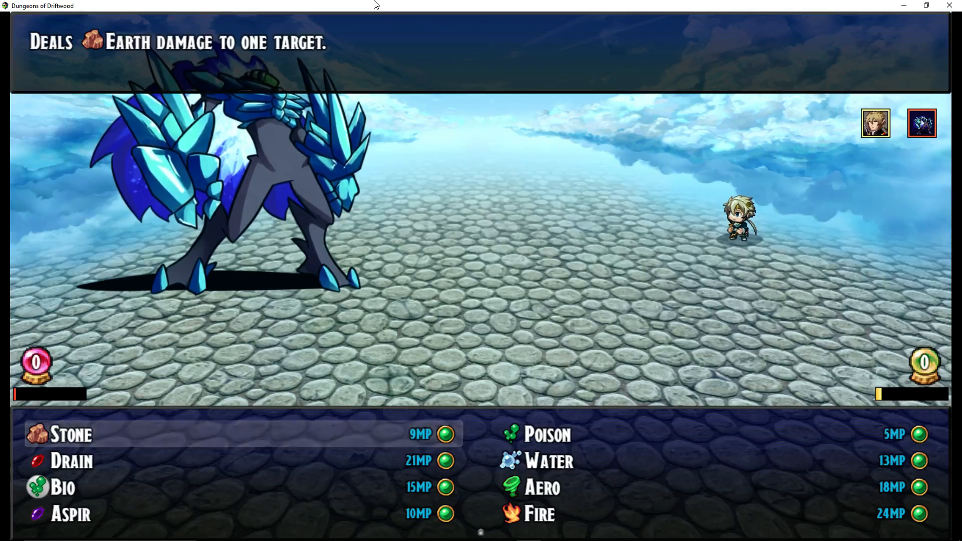
pyautogui.press('Right')
pyautogui.press('Right')
pyautogui.press('Right')
pyautogui.press('Right')
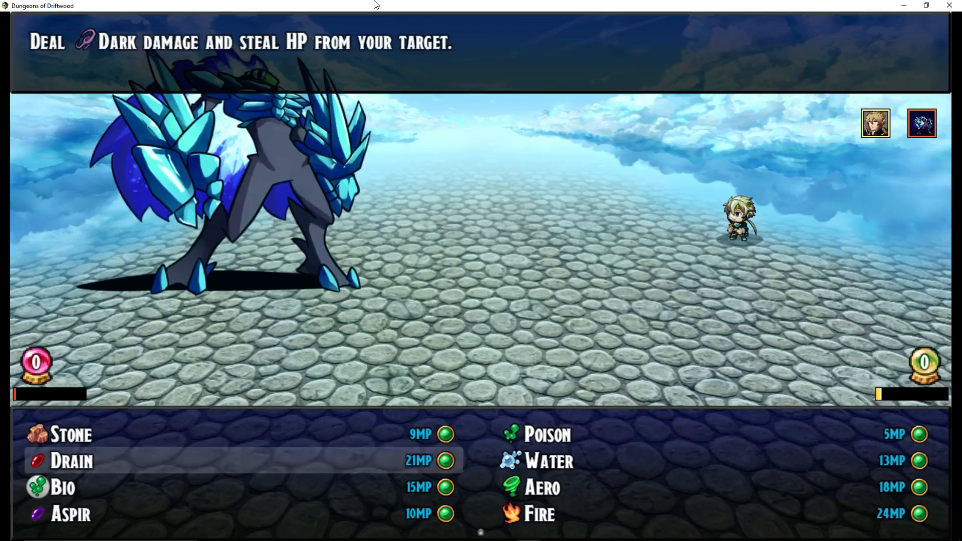
pyautogui.press('Up')
pyautogui.press('Up')
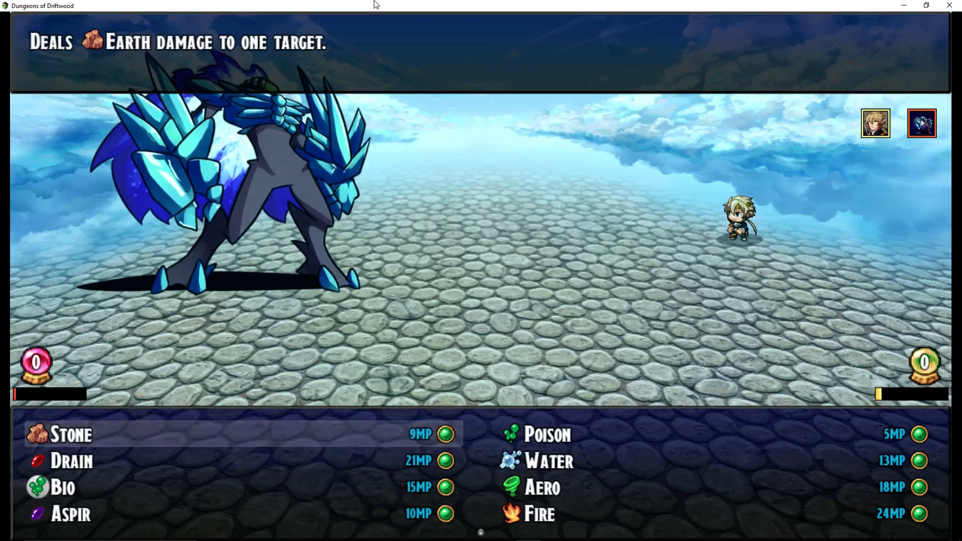
# Examine the Dark Magic spells further down the list, from Poison and Water to Poisonga
pyautogui.press('Right')
pyautogui.press('Right')
pyautogui.press('Right')
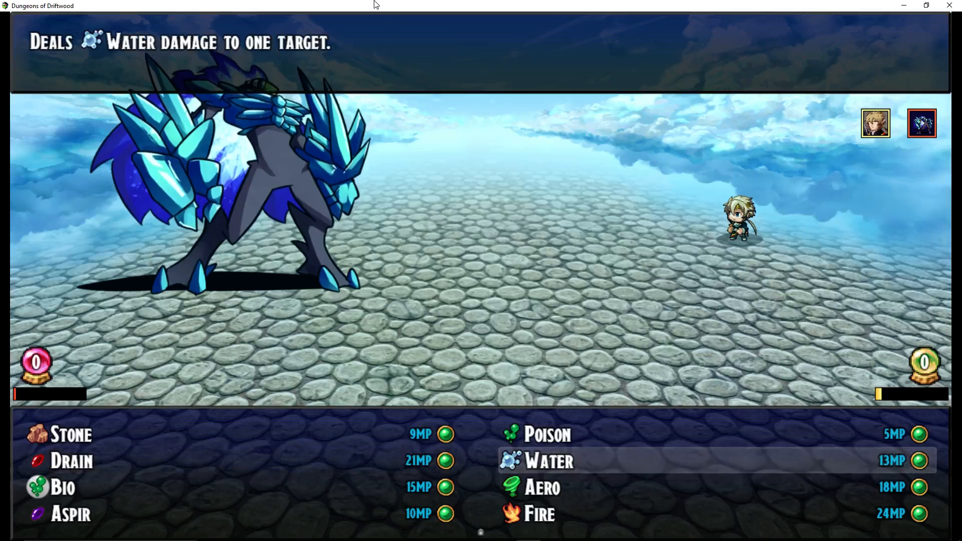
pyautogui.press('Left')
pyautogui.press('Right')
pyautogui.press('Right')
pyautogui.press('Right')
pyautogui.press('Down')
pyautogui.press('Right')
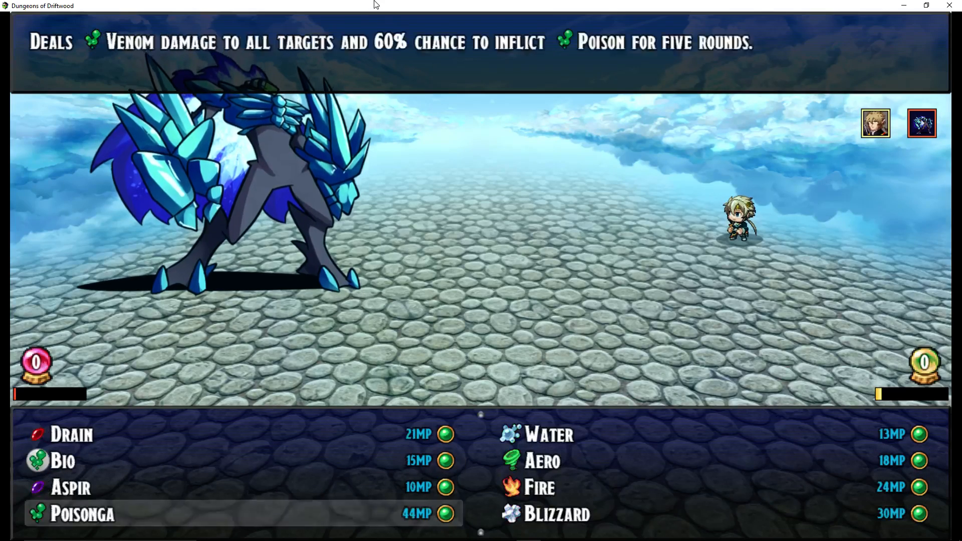
# Cast the Absorb-STR dark magic spell on Archon
pyautogui.press('Down')
pyautogui.press('Down')
pyautogui.press('Down')
pyautogui.press('Down')
pyautogui.press('Down')
pyautogui.press('Down')
pyautogui.press('Down')
pyautogui.press('Right')
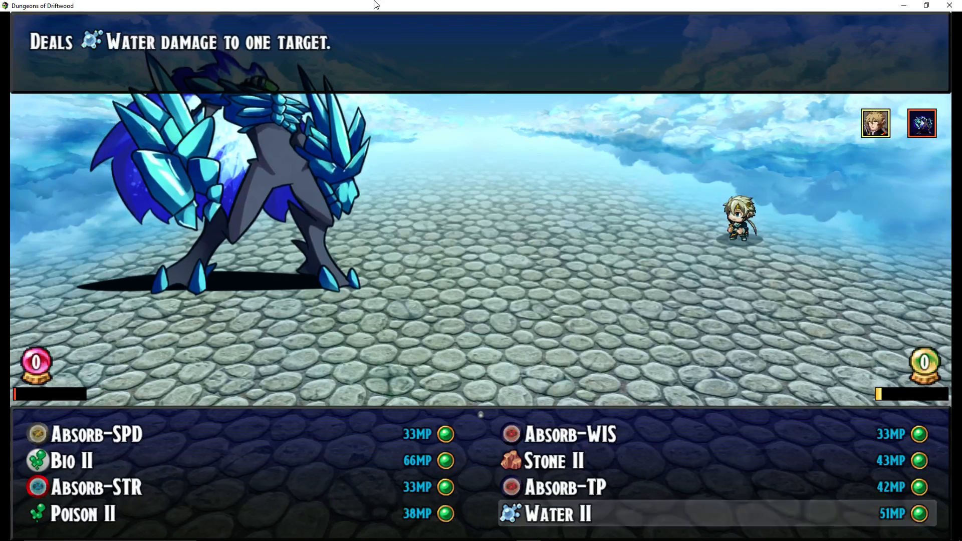
pyautogui.press('Left')
pyautogui.press('Up')
pyautogui.press('Up')
pyautogui.press('Down')
pyautogui.press('Return')
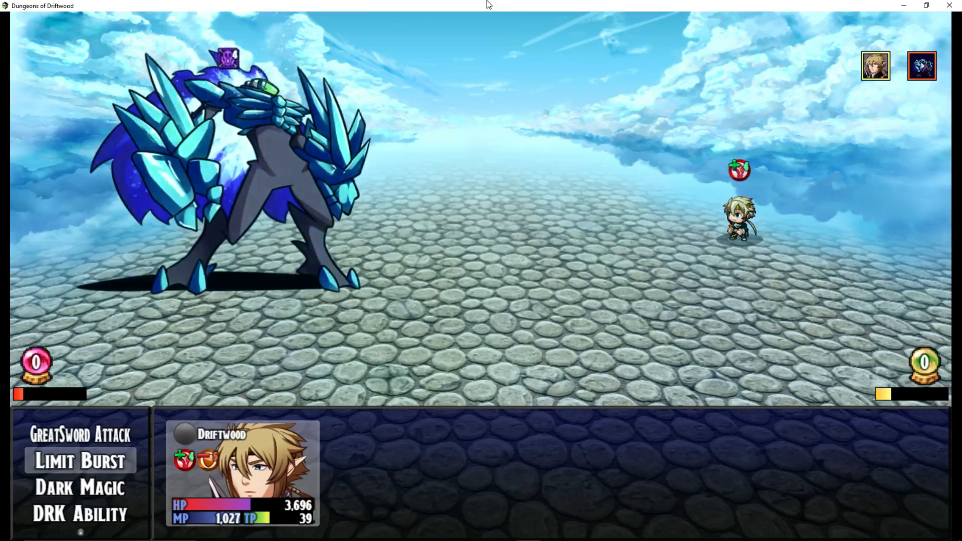
pyautogui.press('Return')
pyautogui.press('Escape')
pyautogui.press('Down')
pyautogui.press('Return')
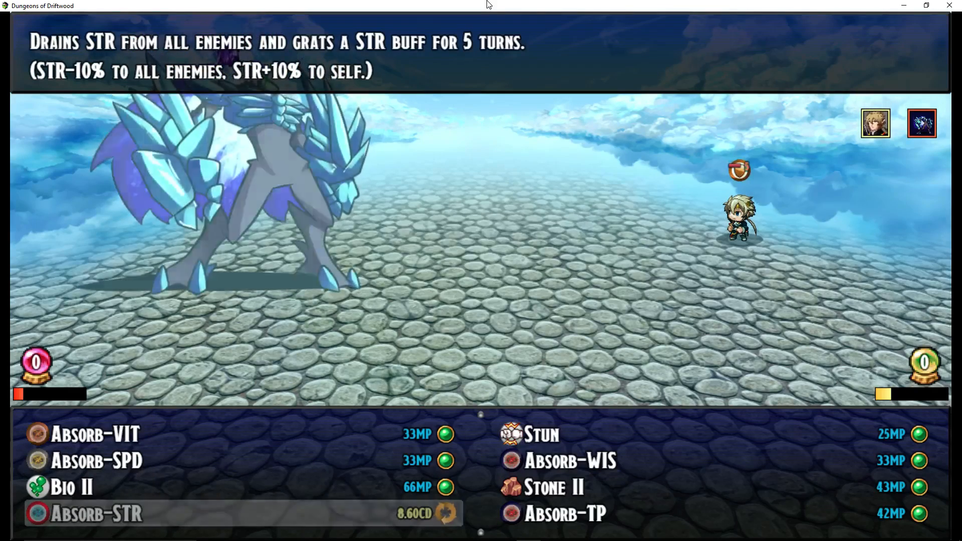
pyautogui.press('Down')
pyautogui.press('Escape')
# Activate the Blood Weapon DRK Ability and the DRK Ability next to it on Driftwood
pyautogui.press('Down')
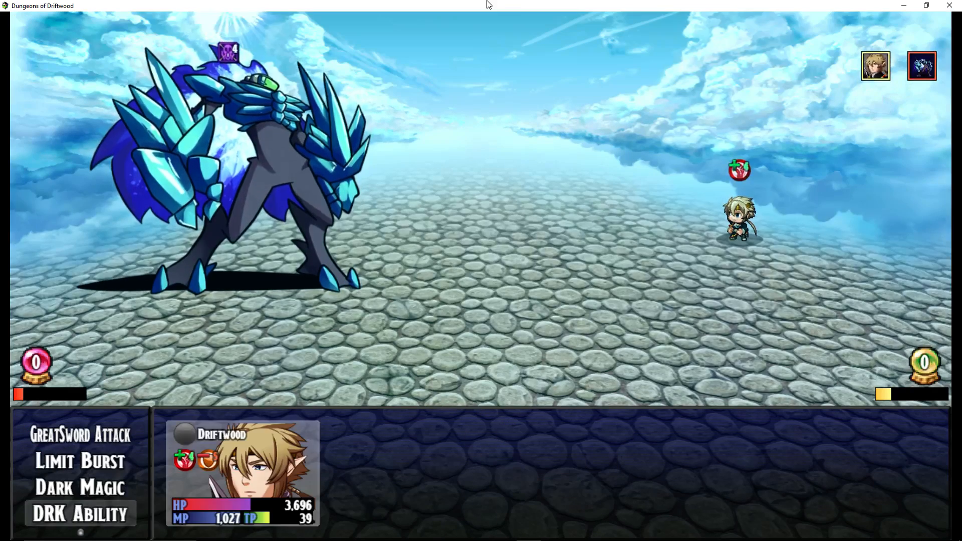
pyautogui.press('Return')
pyautogui.press('Return')
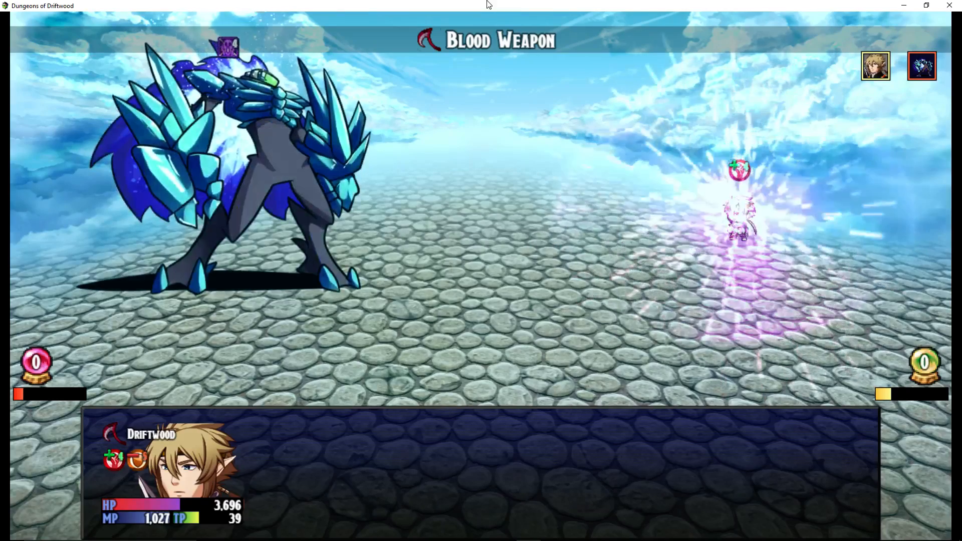
pyautogui.press('Right')
pyautogui.press('Return')
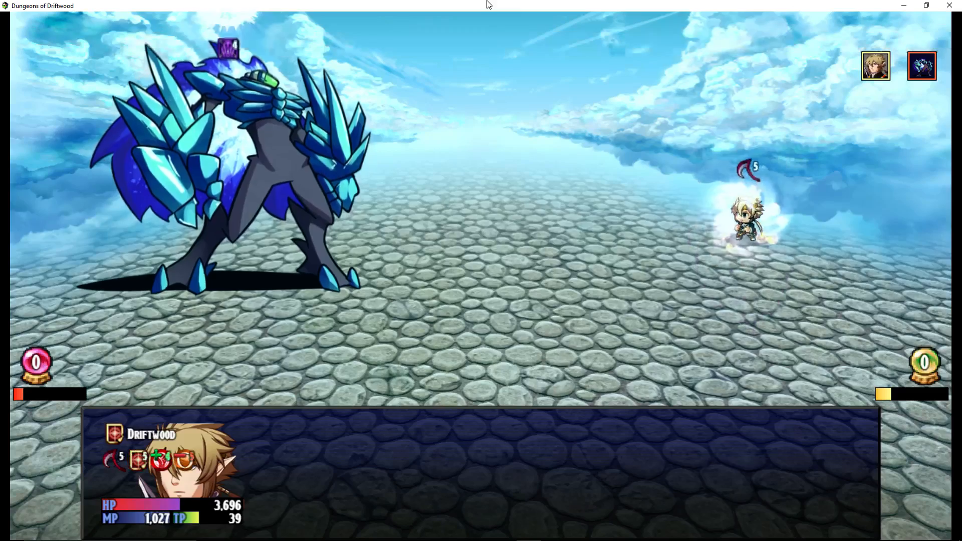
# Activate the Last Resort DRK Ability and one further DRK Ability buff on Driftwood
pyautogui.press('Return')
pyautogui.press('Return')
pyautogui.press('Return')
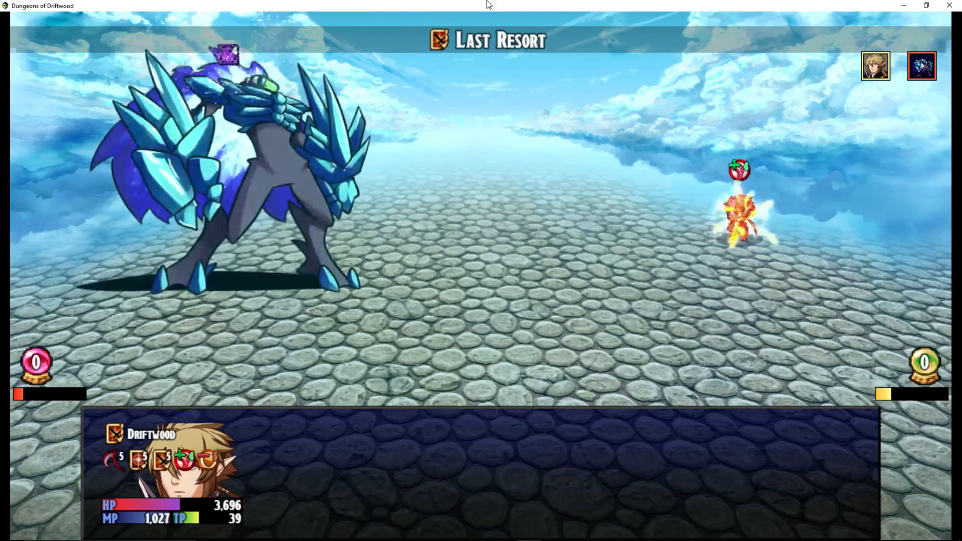
pyautogui.press('Return')
pyautogui.press('Down')
pyautogui.press('Return')
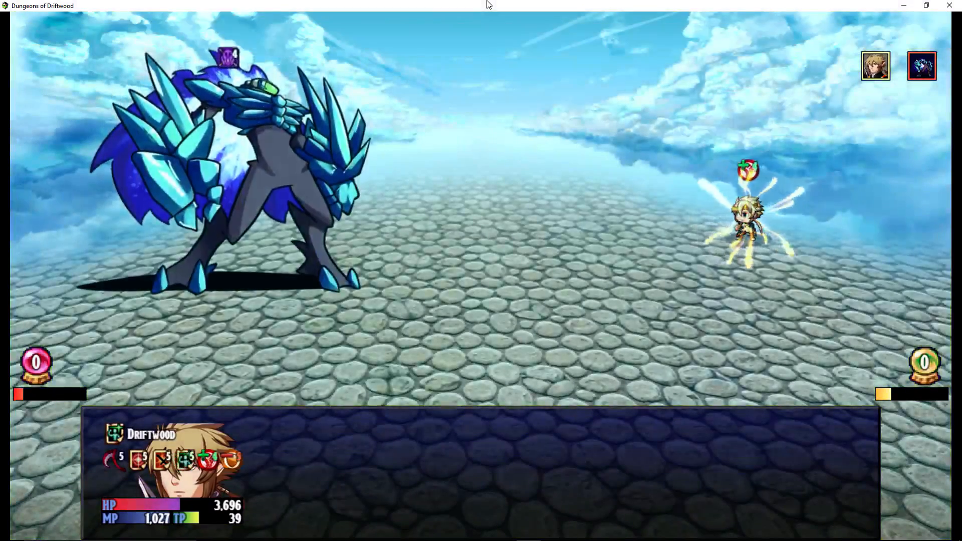
# Strike Archon with the Weapon Bash DRK Ability
pyautogui.press('Return')
pyautogui.press('Left')
pyautogui.press('Return')
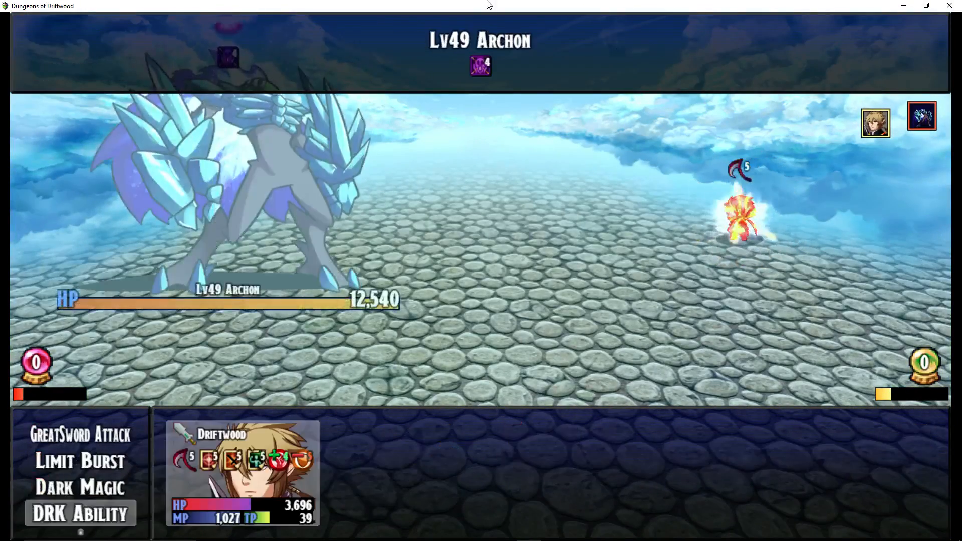
pyautogui.press('Return')
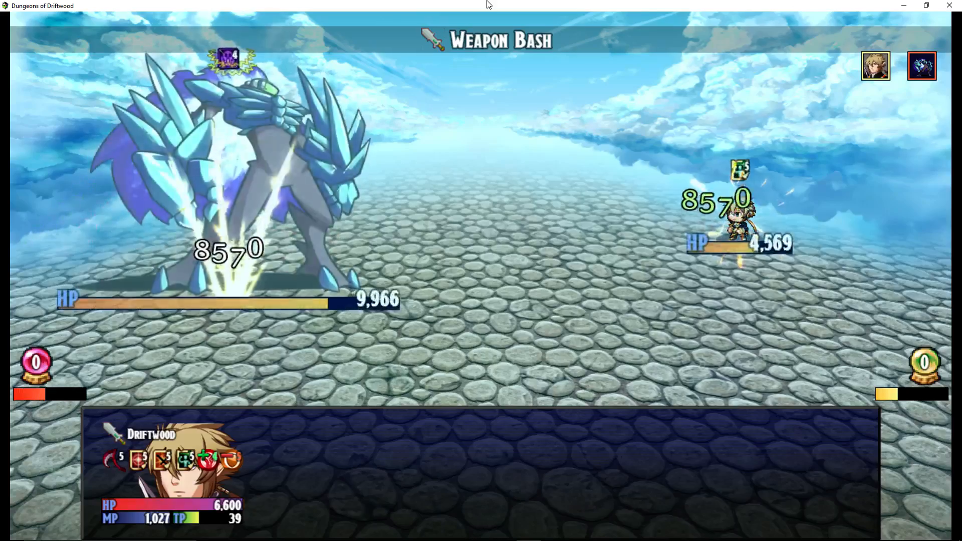
# Attack Archon with GreatSword Attack until the battle is won
pyautogui.press('Up')
pyautogui.press('Up')
pyautogui.press('Up')
pyautogui.press('Return')
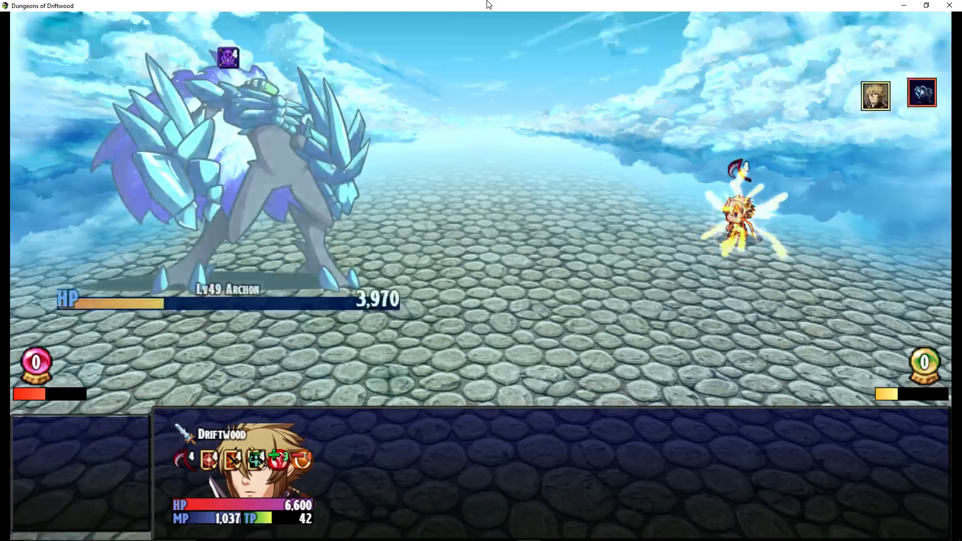
pyautogui.press('Return')
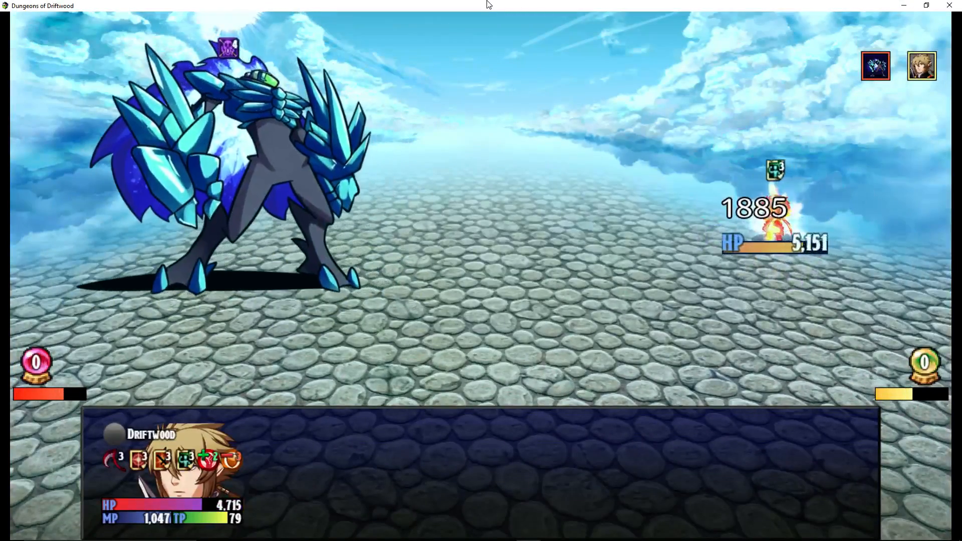
pyautogui.press('Return')
pyautogui.press('Return')
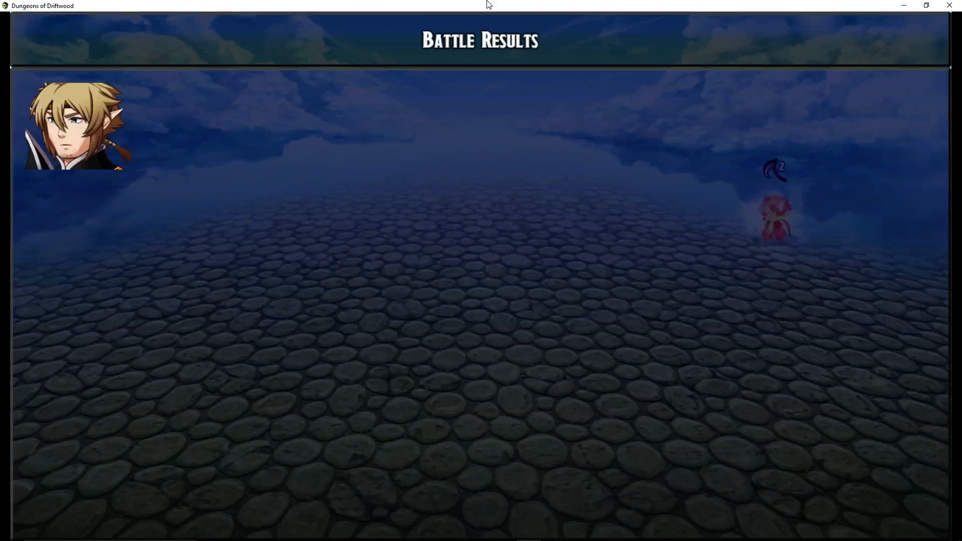
# Go through the battle results and the Talking Statue's dialogue to collect the Ice Beam Limit Burst
pyautogui.press('Return')
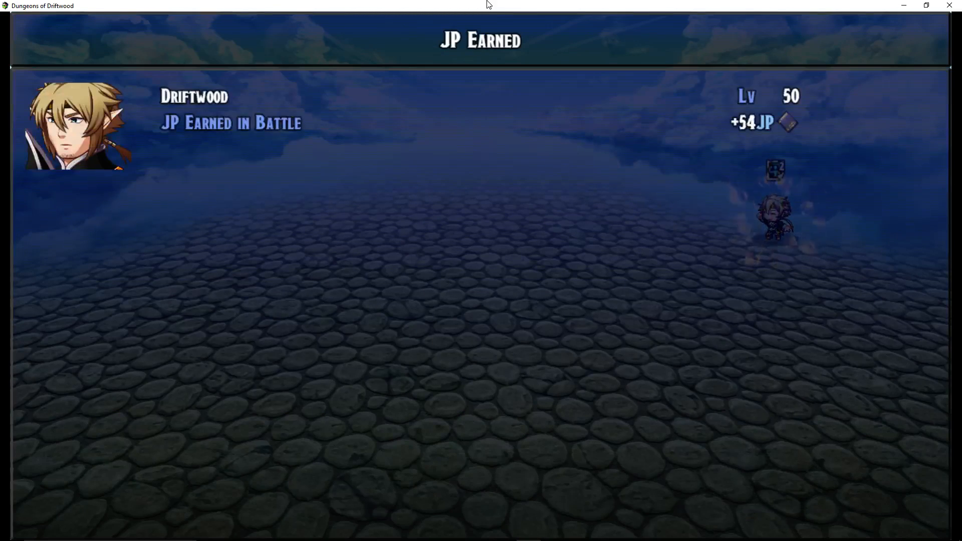
pyautogui.press('Return')
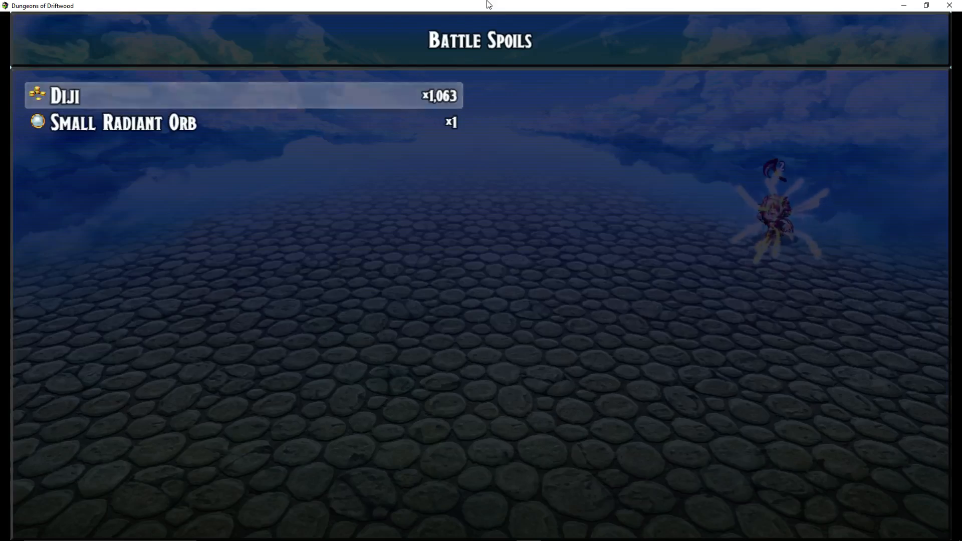
pyautogui.press('Return')
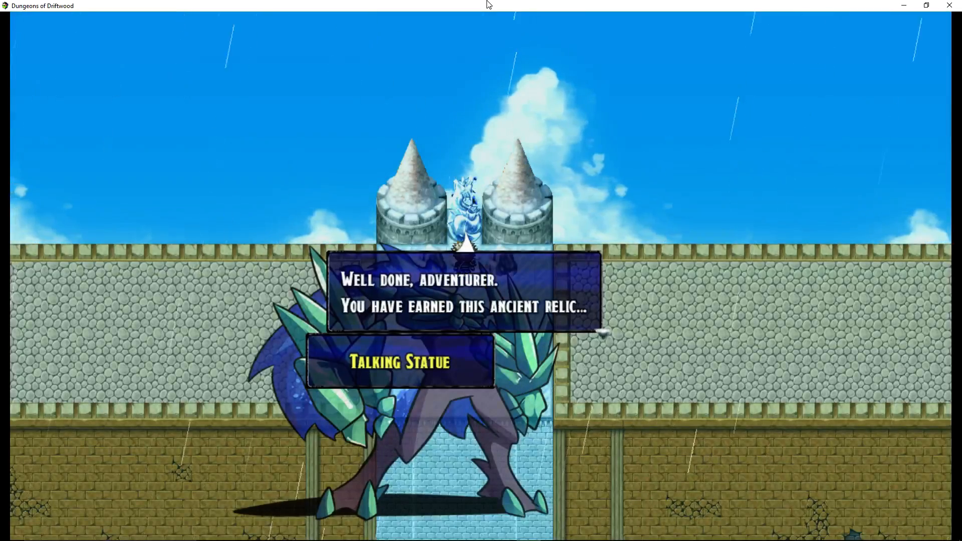
pyautogui.press('Return')
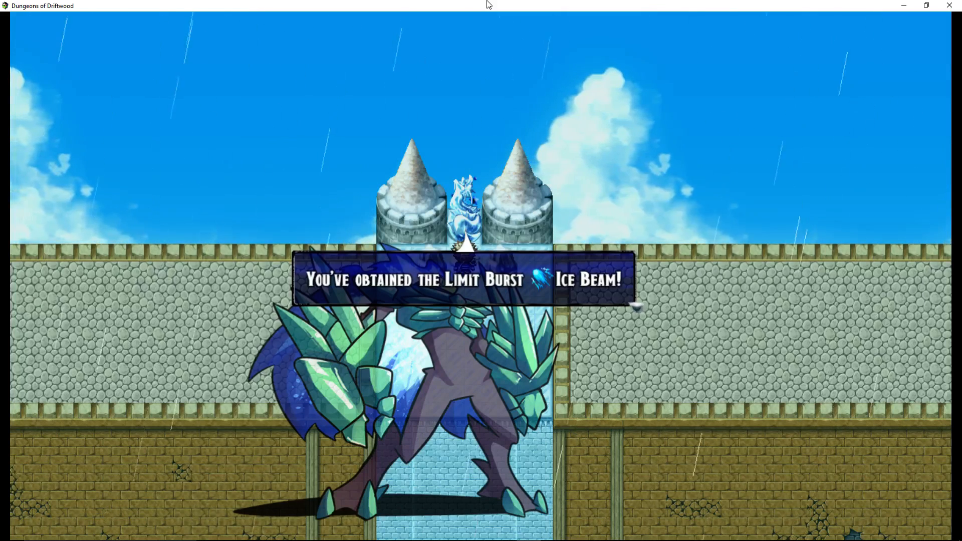
pyautogui.press('Return')
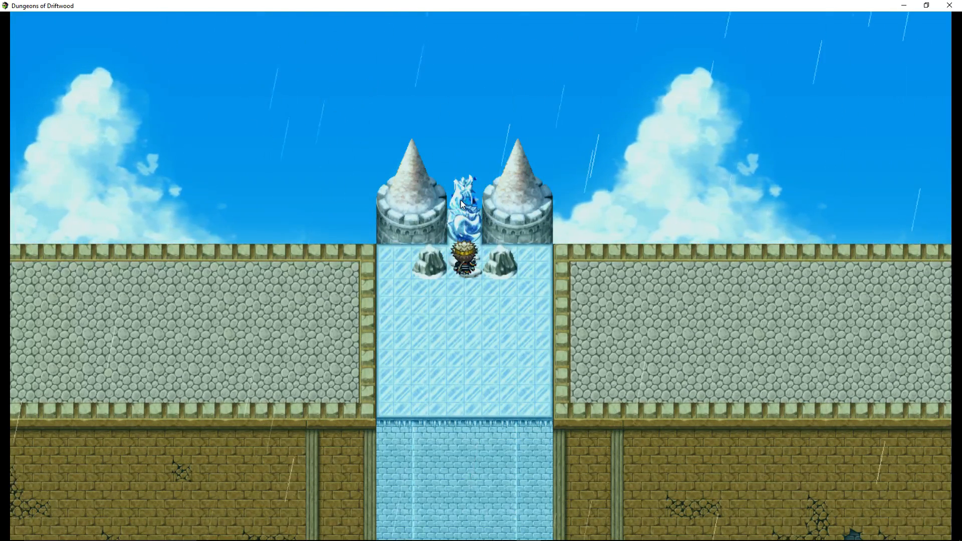
pyautogui.click(460, 296)
pyautogui.click(458, 192)
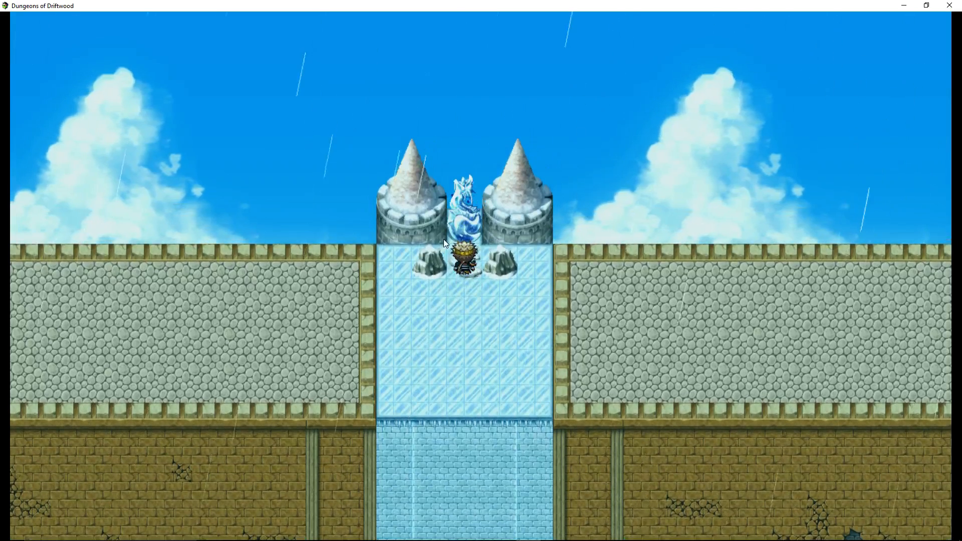
pyautogui.click(459, 297)
pyautogui.click(467, 220)
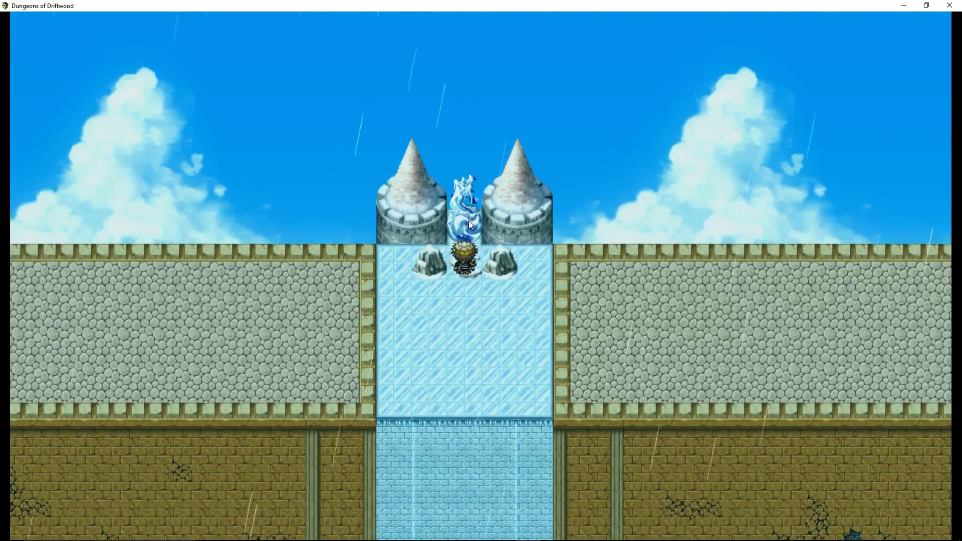
pyautogui.click(461, 296)
pyautogui.click(458, 221)
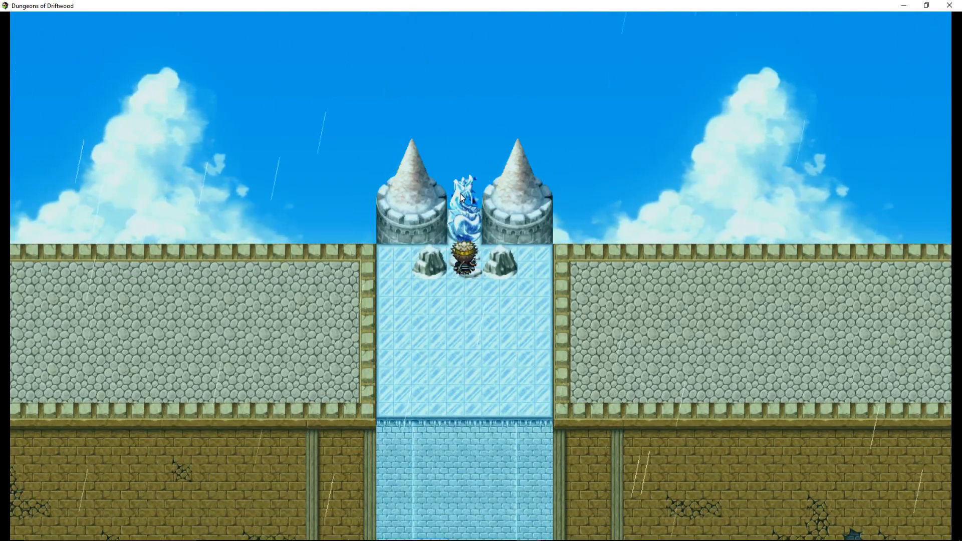
# Close the playtest to return to RPG Maker MV and examine the contents of the Archon_Battle event between the ice towers
pyautogui.click(950, 5)
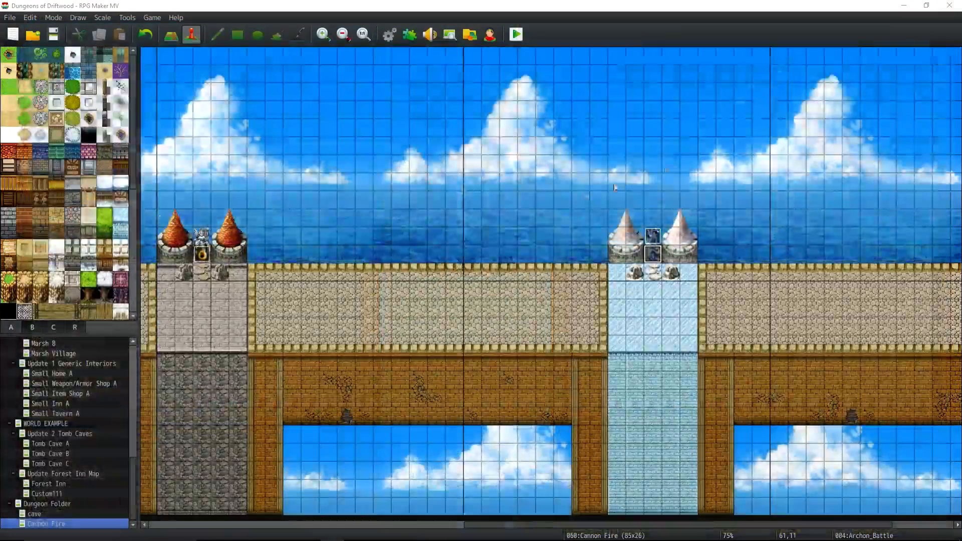
pyautogui.rightClick(655, 252)
pyautogui.click(669, 260)
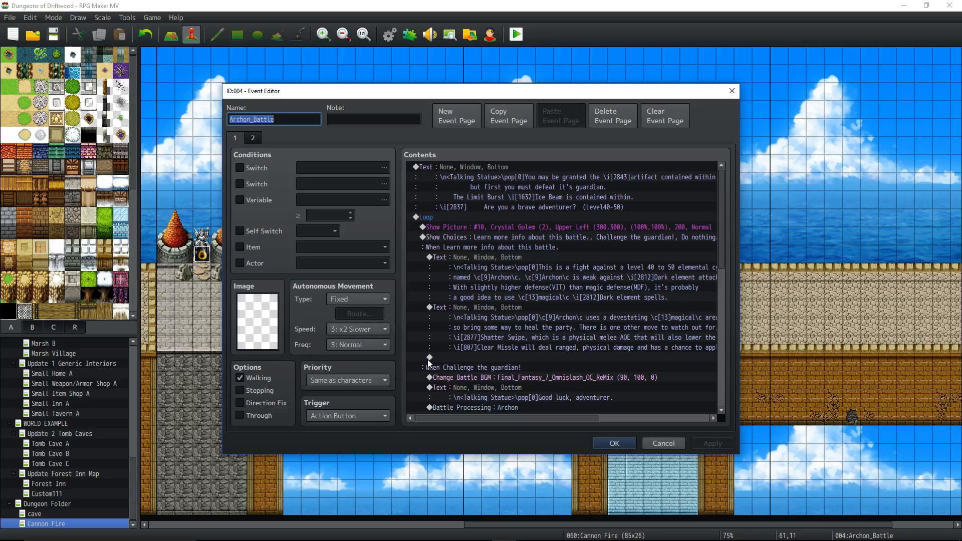
pyautogui.moveTo(282, 539)
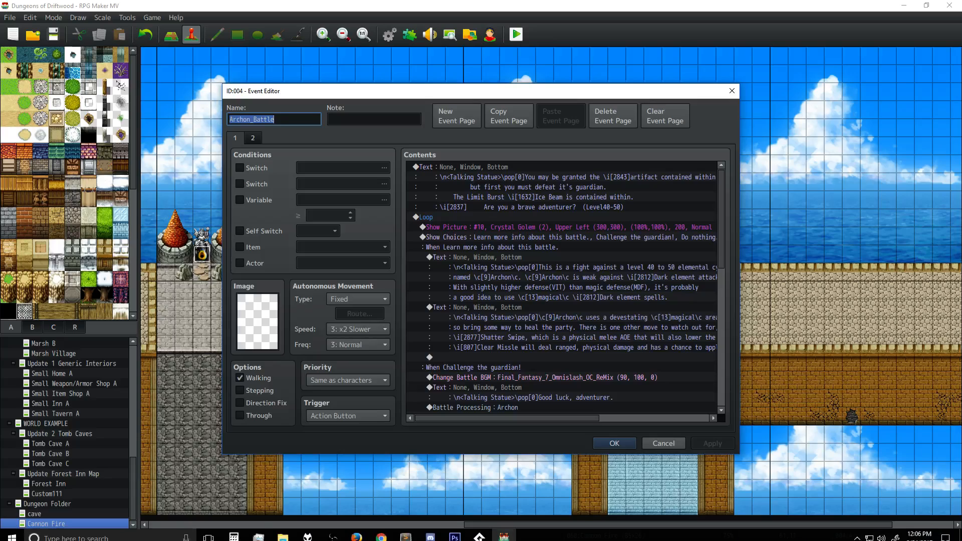
pyautogui.click(309, 535)
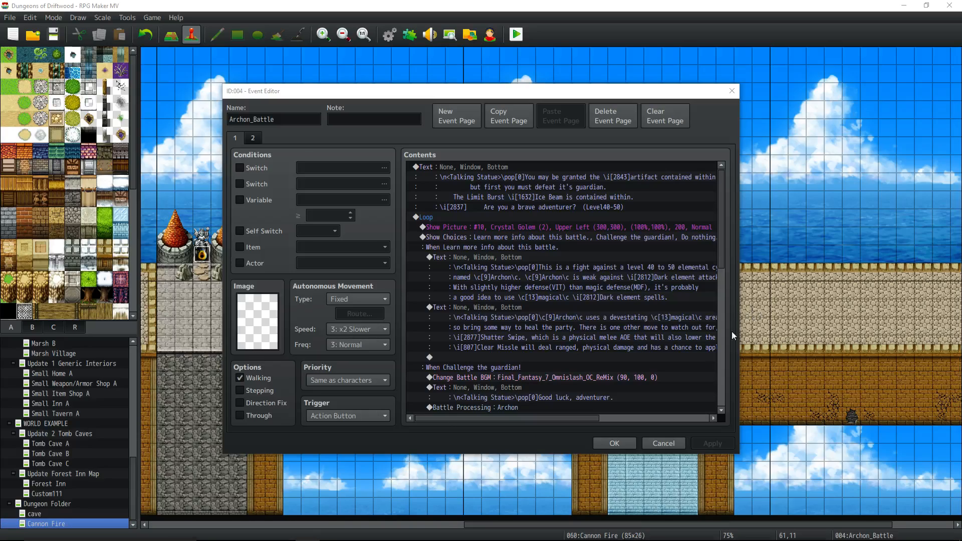
pyautogui.click(604, 445)
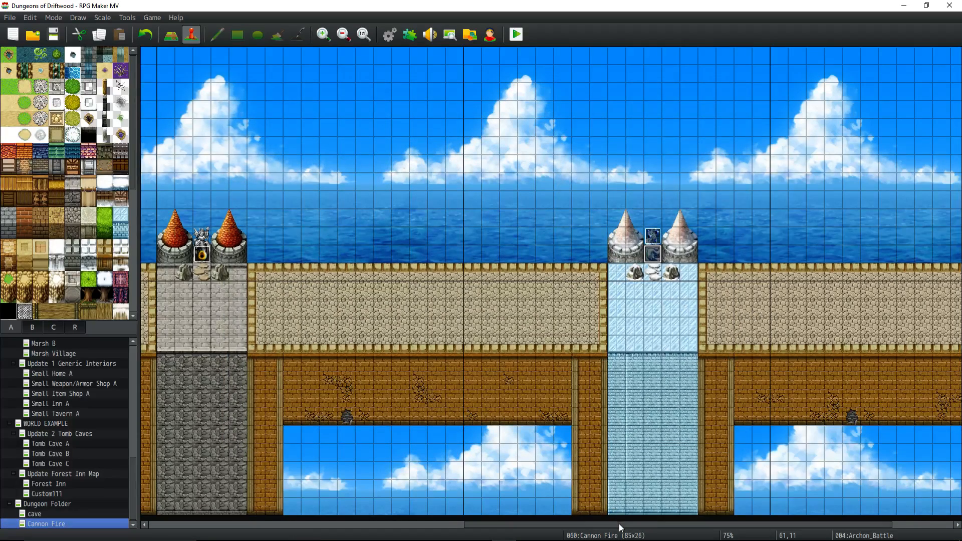
# Examine the pop[0] code in the first Show Text message of the Archon_Battle event between the ice towers
pyautogui.moveTo(619, 524); pyautogui.dragTo(237, 510)
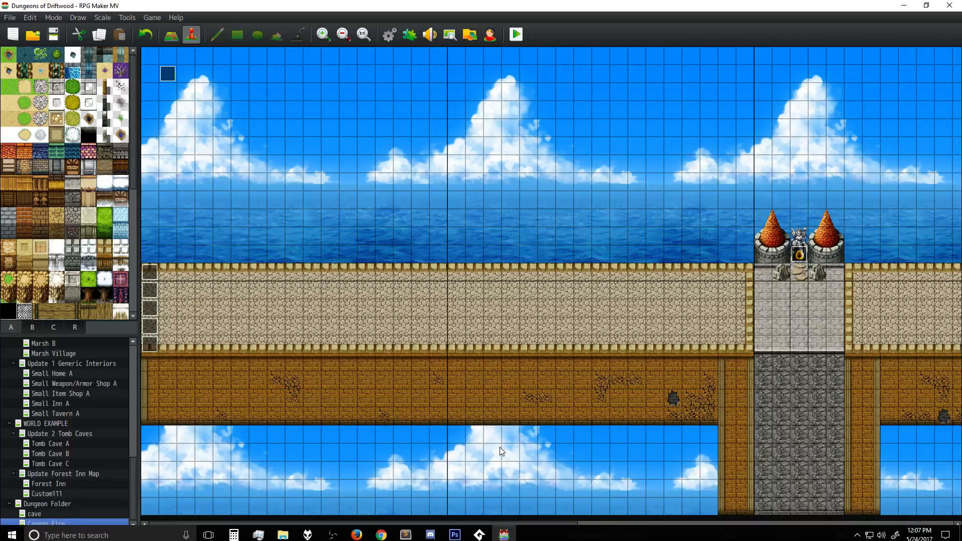
pyautogui.moveTo(476, 524); pyautogui.dragTo(725, 524)
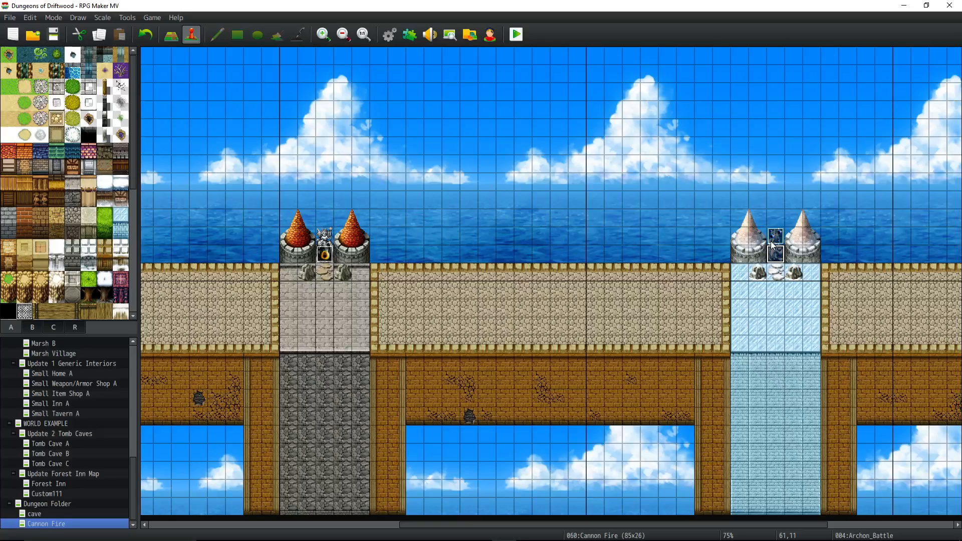
pyautogui.moveTo(729, 525); pyautogui.dragTo(826, 525)
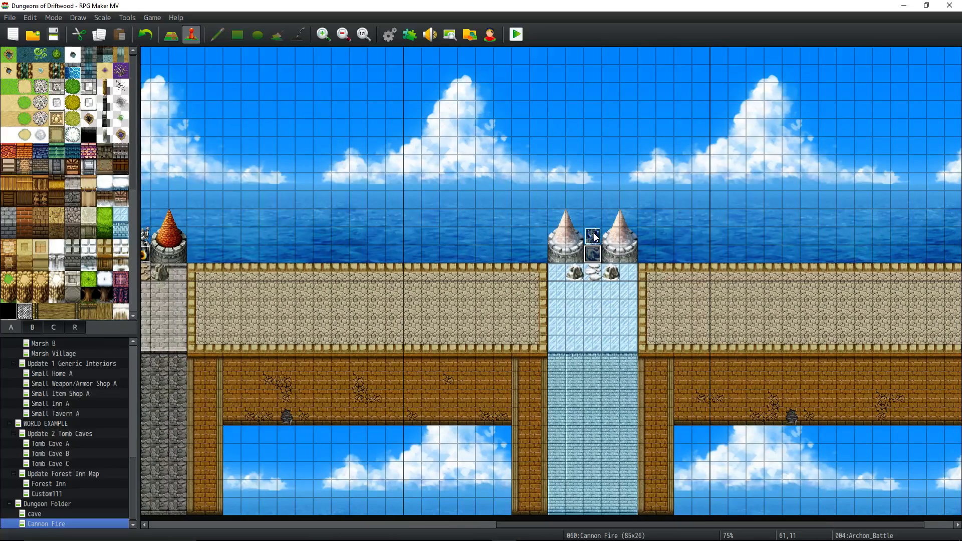
pyautogui.rightClick(596, 258)
pyautogui.click(619, 265)
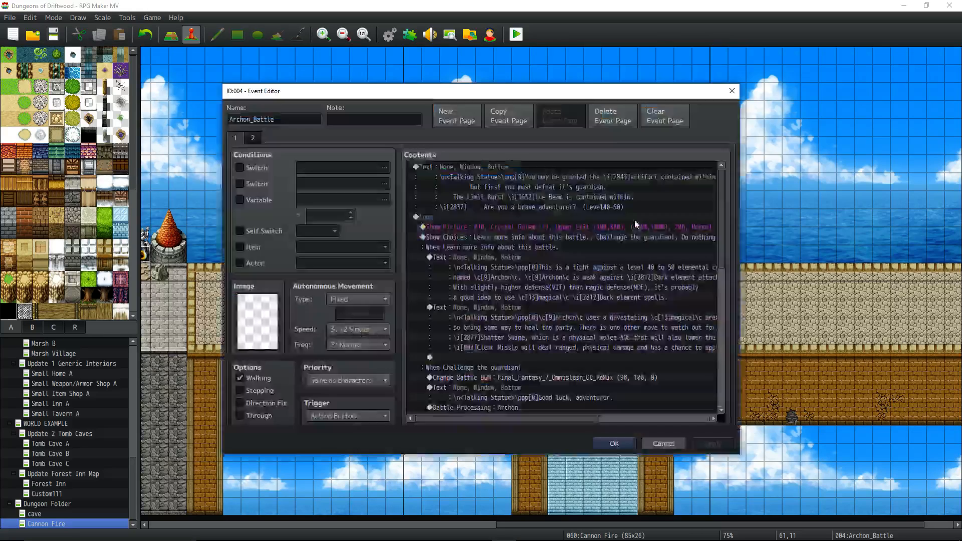
pyautogui.rightClick(504, 168)
pyautogui.click(524, 177)
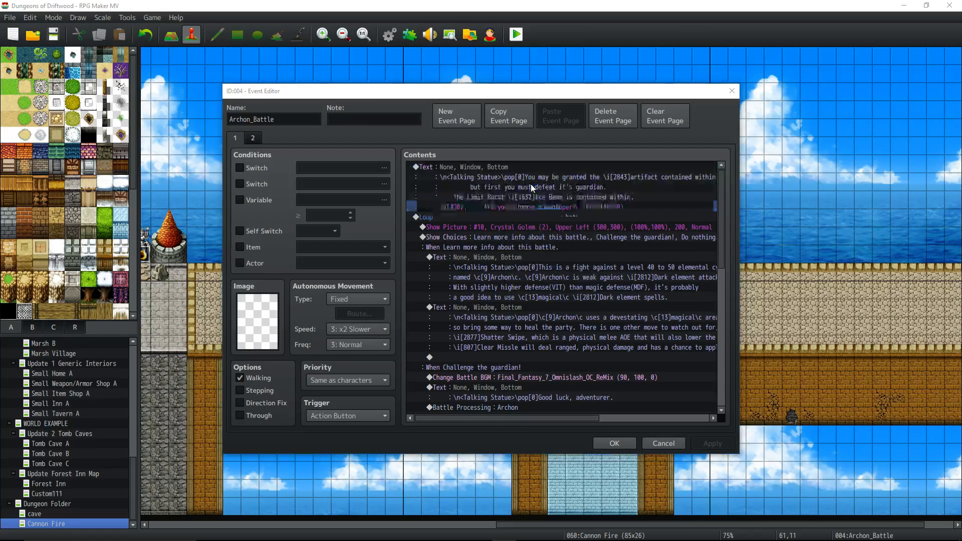
pyautogui.moveTo(555, 255)
pyautogui.mouseDown()
pyautogui.moveTo(573, 254)
pyautogui.moveTo(560, 254)
pyautogui.mouseUp()
pyautogui.click(571, 255)
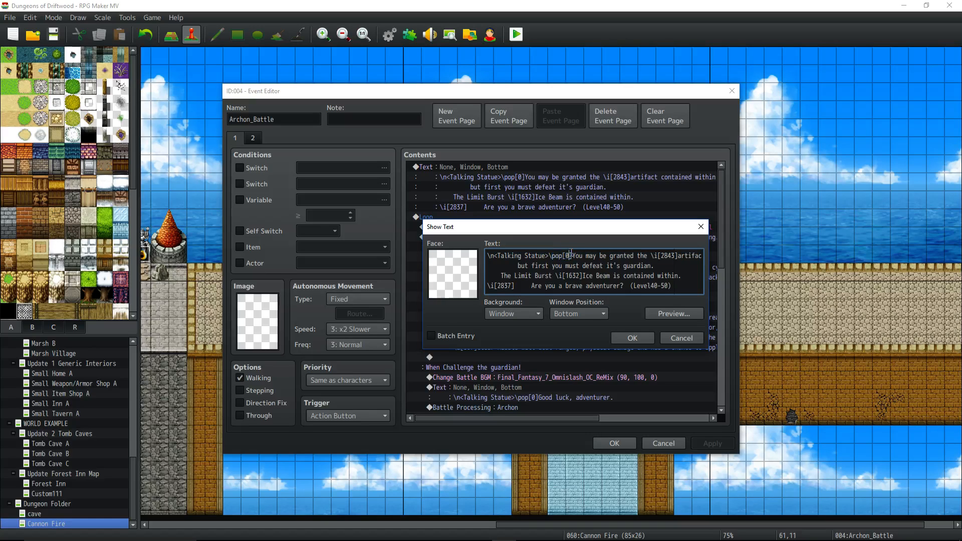
pyautogui.click(636, 340)
pyautogui.click(621, 442)
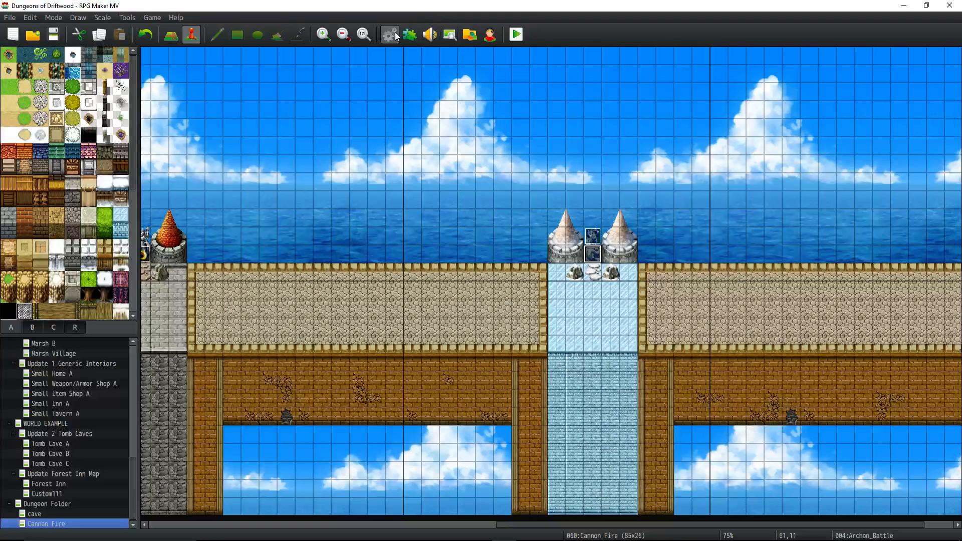
# Look up the GALV_MessageStyles plugin in the Plugin Manager
pyautogui.click(410, 35)
pyautogui.moveTo(666, 153); pyautogui.dragTo(667, 371)
pyautogui.click(349, 210)
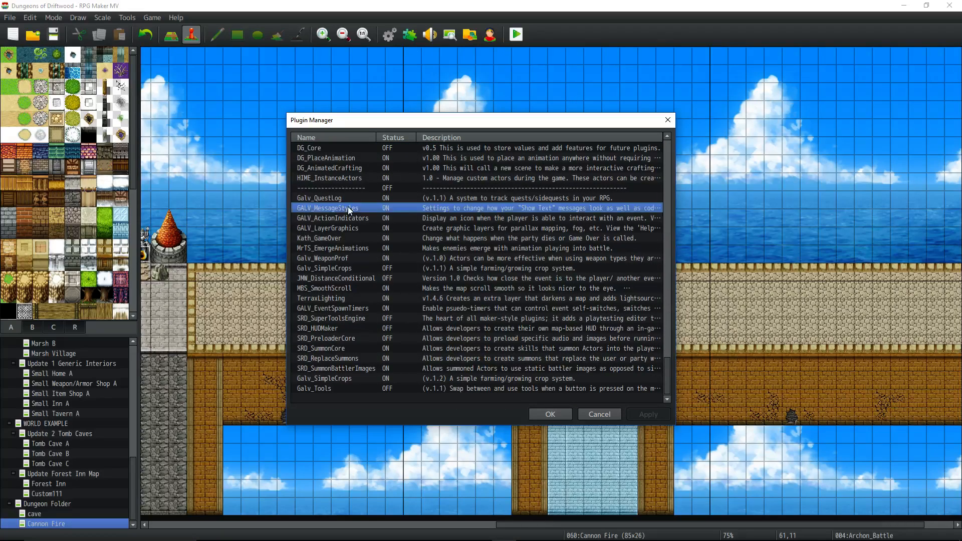
pyautogui.click(551, 414)
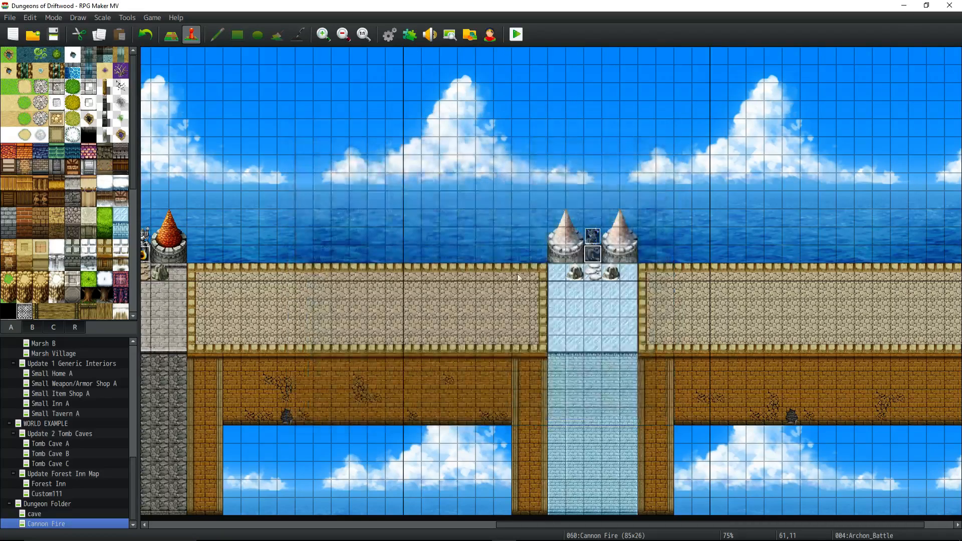
# Reopen the Archon_Battle event and select its opening Talking Statue text command
pyautogui.rightClick(593, 256)
pyautogui.click(611, 264)
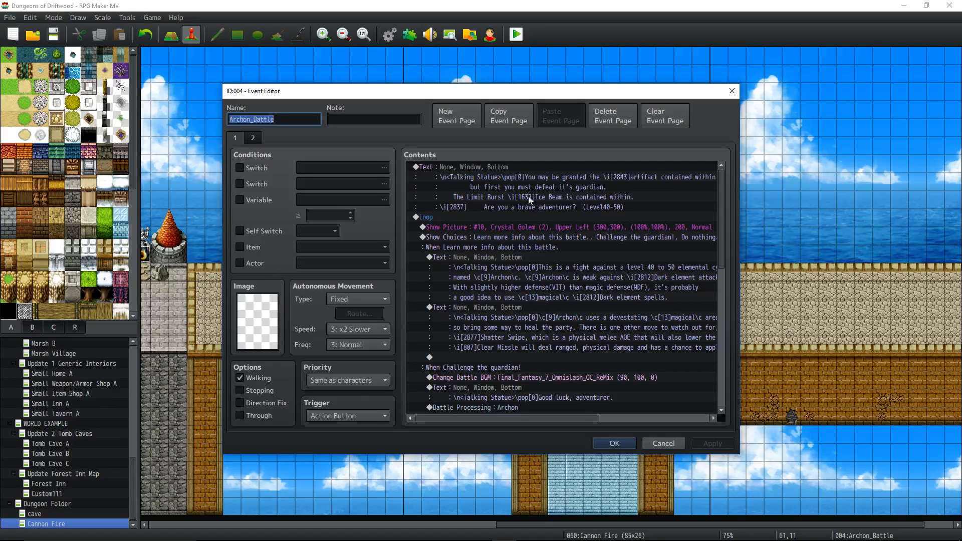
pyautogui.click(524, 167)
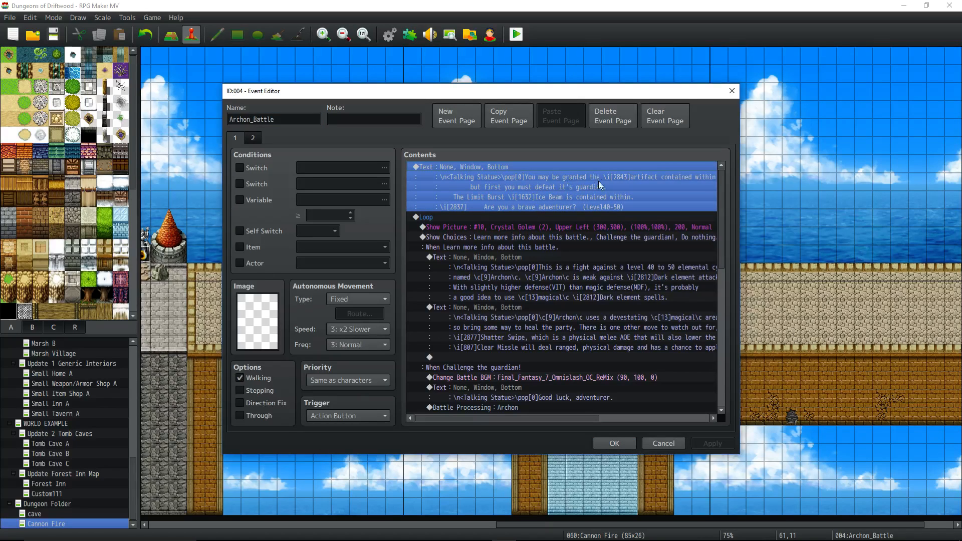
# Open the Talking Statue's opening message for editing and examine its speaker-name code and the pop[0] code
pyautogui.rightClick(536, 173)
pyautogui.click(557, 188)
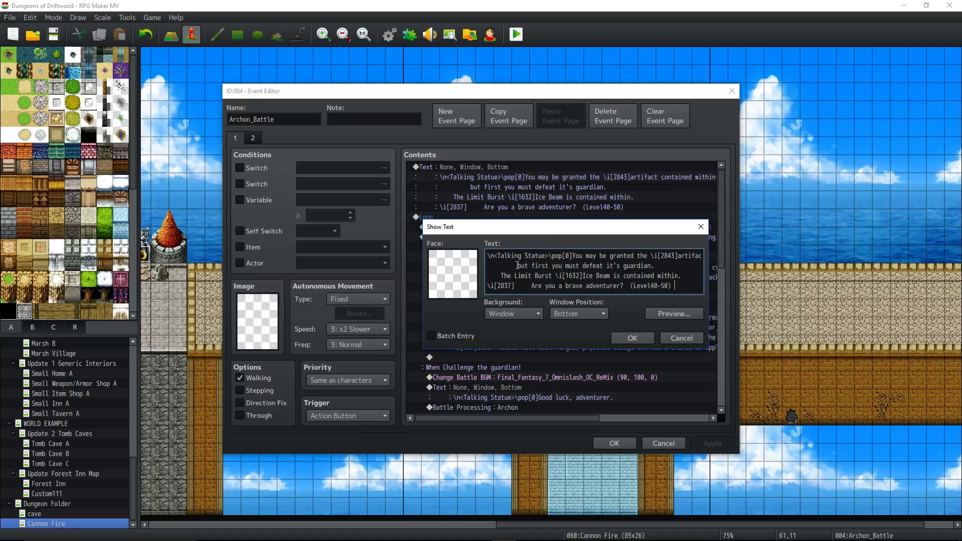
pyautogui.moveTo(555, 256); pyautogui.dragTo(570, 256)
pyautogui.doubleClick(554, 256)
pyautogui.click(567, 256)
pyautogui.moveTo(552, 255); pyautogui.dragTo(535, 256)
pyautogui.click(529, 257)
pyautogui.moveTo(549, 255); pyautogui.dragTo(529, 260)
pyautogui.click(500, 256)
pyautogui.click(544, 255)
pyautogui.click(544, 257)
pyautogui.click(501, 257)
# Examine the first line of the message, including its wording and the \i[2843] icon code before "artifact"
pyautogui.moveTo(546, 259); pyautogui.dragTo(580, 259)
pyautogui.click(600, 258)
pyautogui.moveTo(652, 257); pyautogui.dragTo(676, 256)
pyautogui.click(651, 256)
pyautogui.click(672, 257)
pyautogui.moveTo(673, 256); pyautogui.dragTo(654, 255)
pyautogui.click(667, 255)
pyautogui.moveTo(661, 257); pyautogui.dragTo(724, 256)
pyautogui.click(595, 262)
pyautogui.moveTo(568, 255); pyautogui.dragTo(448, 277)
pyautogui.click(606, 256)
pyautogui.click(584, 256)
pyautogui.moveTo(650, 256); pyautogui.dragTo(447, 271)
pyautogui.click(535, 262)
# Examine the \i[1632] and \i[2837] icon codes and the (Level40-50) note in the message, and close it
pyautogui.moveTo(554, 275); pyautogui.dragTo(579, 277)
pyautogui.click(611, 276)
pyautogui.click(581, 274)
pyautogui.moveTo(522, 286); pyautogui.dragTo(486, 284)
pyautogui.moveTo(515, 286); pyautogui.dragTo(474, 289)
pyautogui.moveTo(531, 285); pyautogui.dragTo(628, 285)
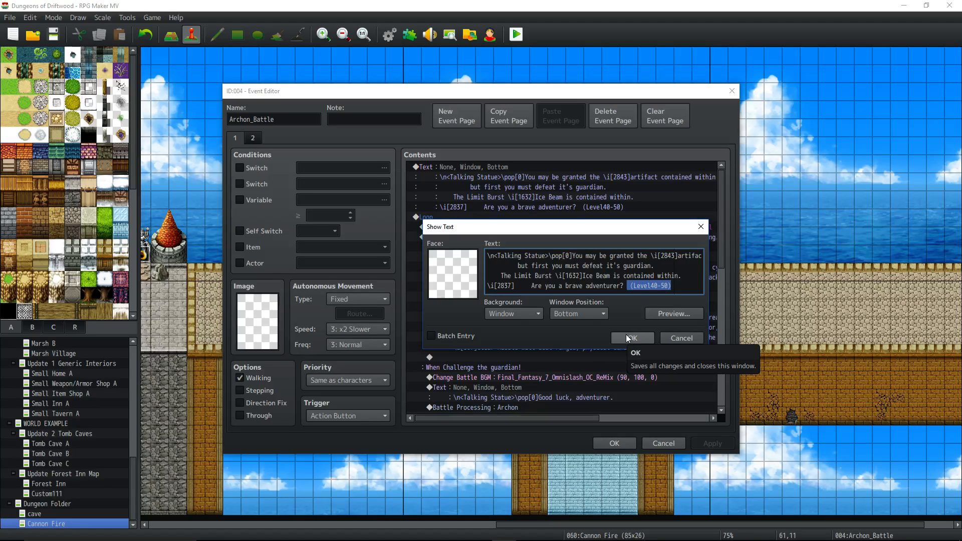
pyautogui.moveTo(675, 286); pyautogui.dragTo(622, 286)
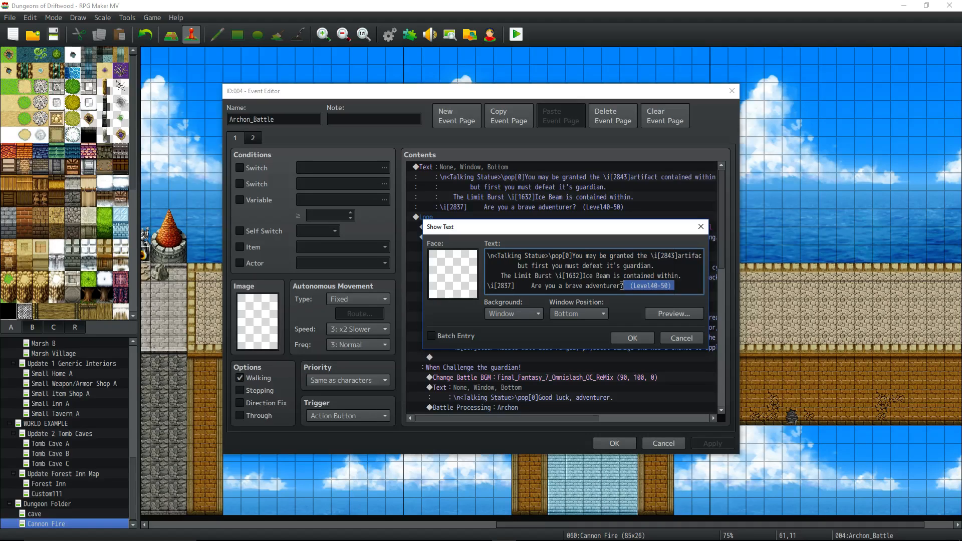
pyautogui.moveTo(622, 285); pyautogui.dragTo(620, 285)
pyautogui.moveTo(675, 286); pyautogui.dragTo(614, 285)
pyautogui.click(632, 337)
# Open the Show Picture command inside the Loop and examine its Crystal Golem (2) image
pyautogui.click(519, 221)
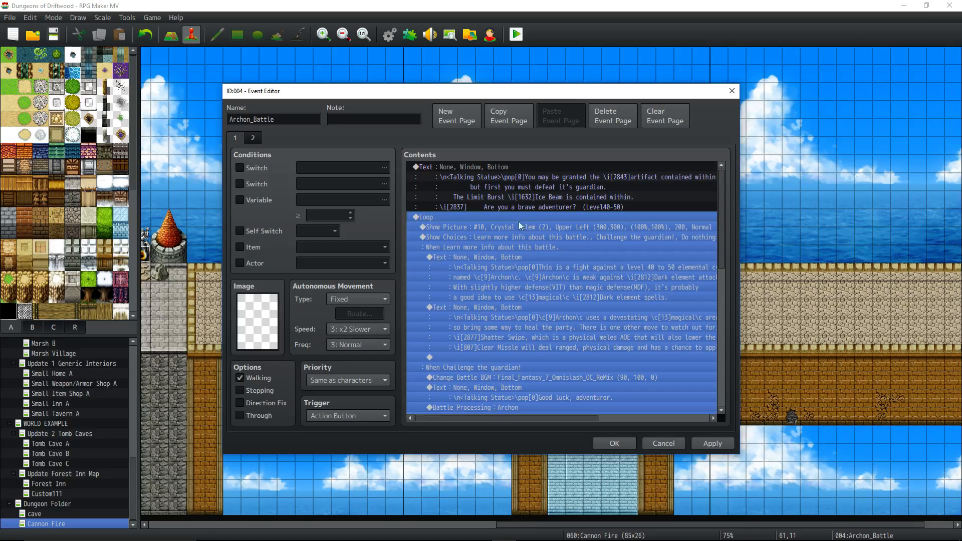
pyautogui.click(431, 241)
pyautogui.click(444, 213)
pyautogui.click(464, 244)
pyautogui.press('Up')
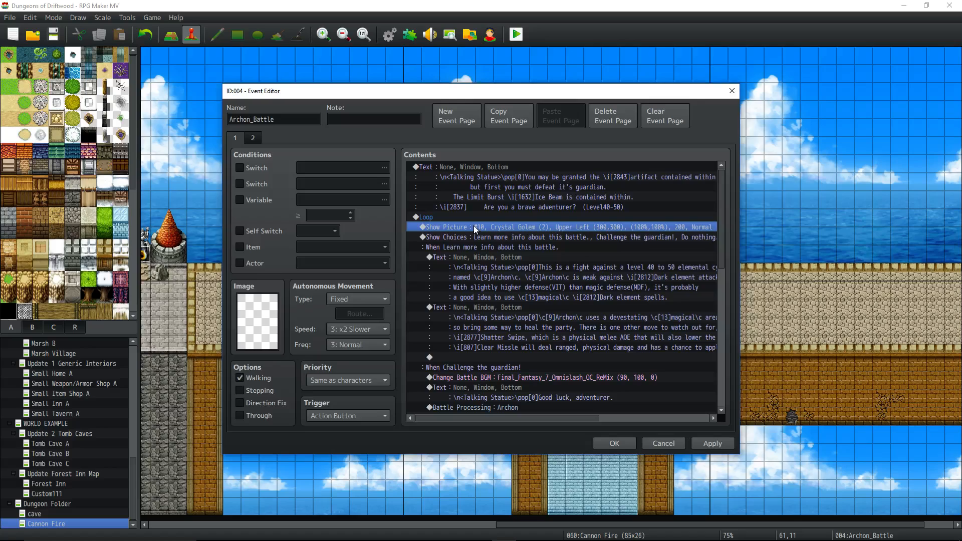
pyautogui.rightClick(473, 225)
pyautogui.click(485, 244)
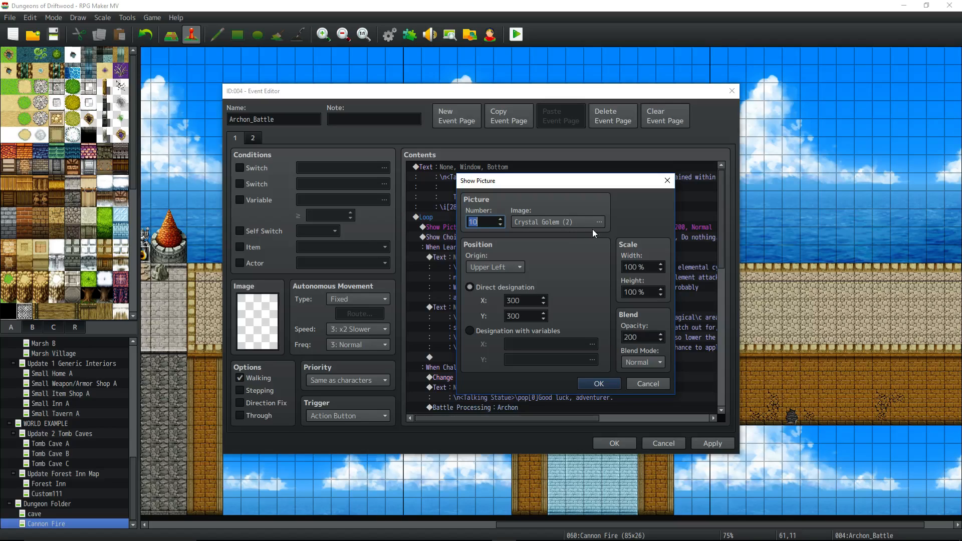
pyautogui.click(575, 221)
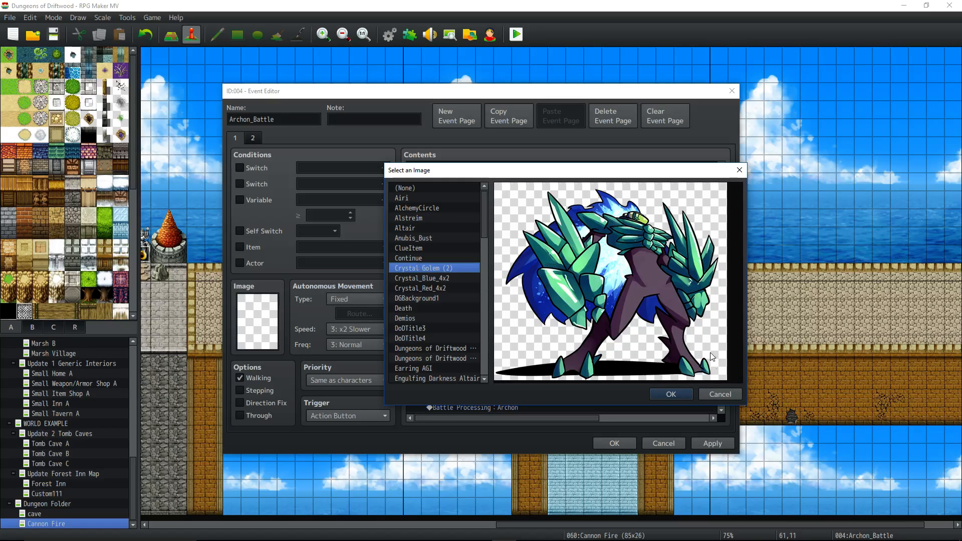
pyautogui.click(714, 393)
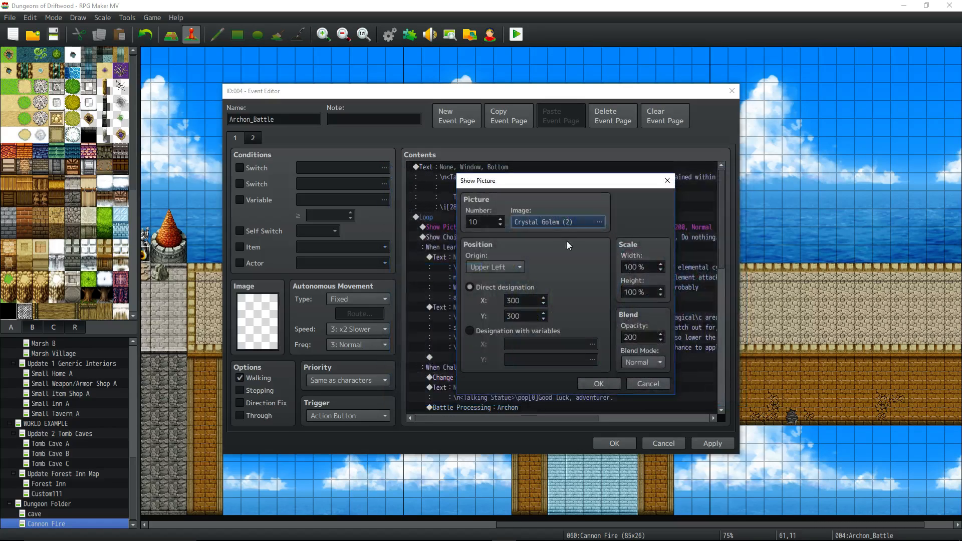
# Review the picture's opacity, blend mode options and width and height scale, and close the Archon_Battle event
pyautogui.doubleClick(650, 337)
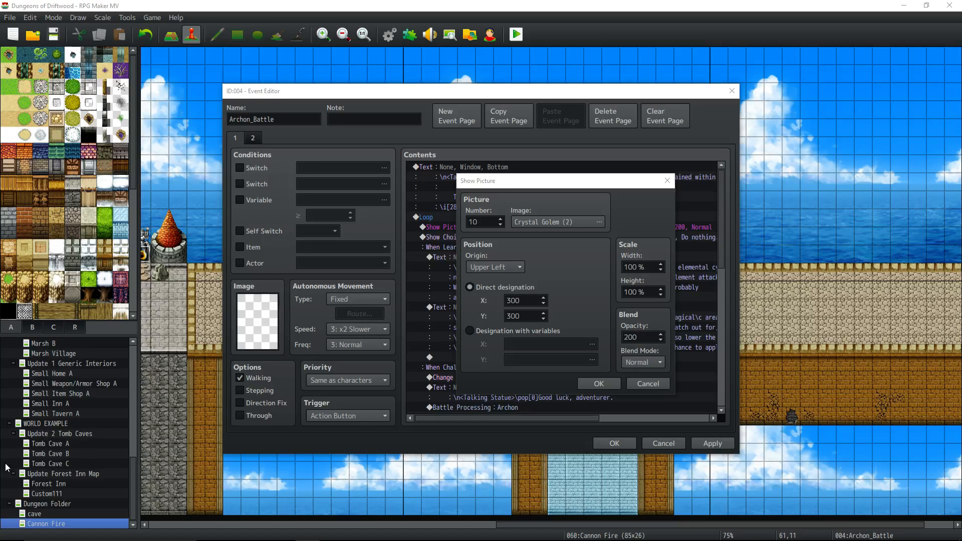
pyautogui.click(638, 357)
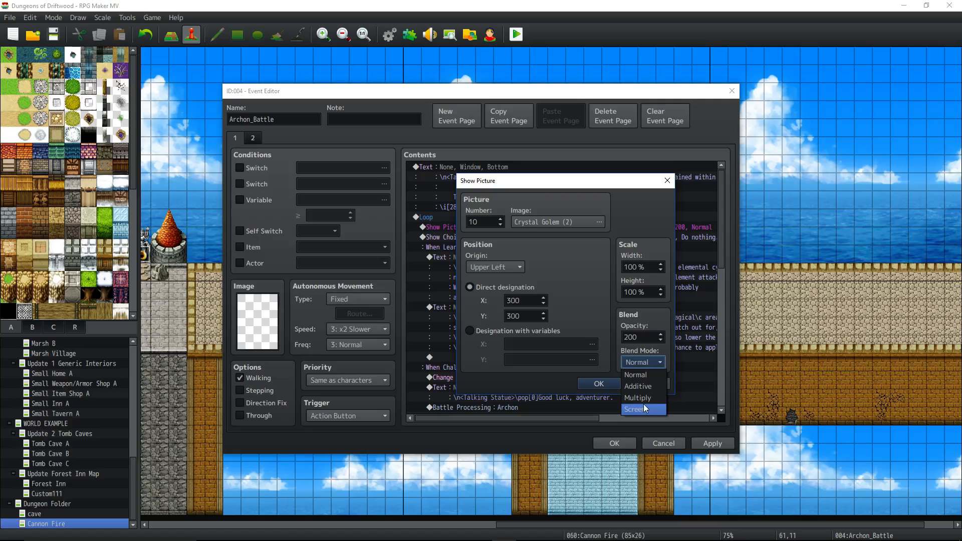
pyautogui.click(642, 375)
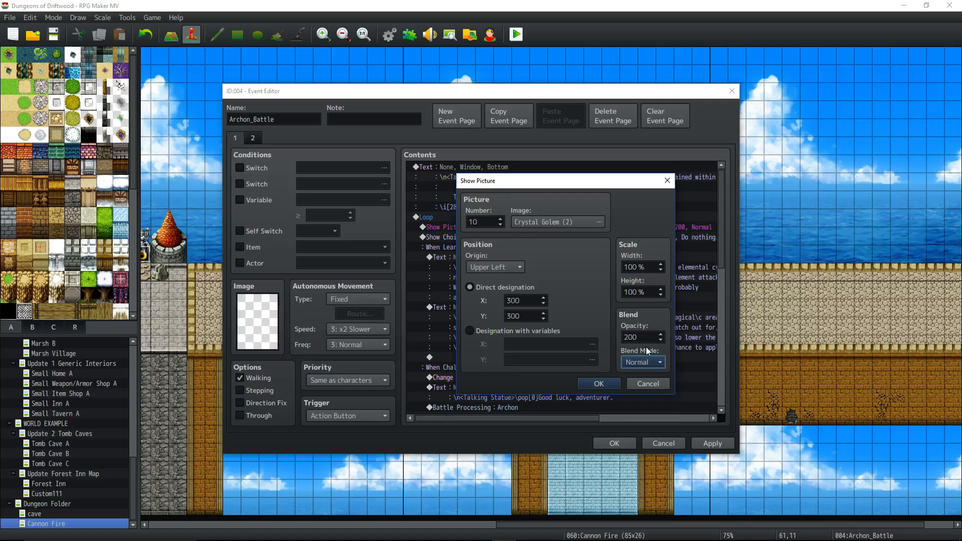
pyautogui.click(649, 270)
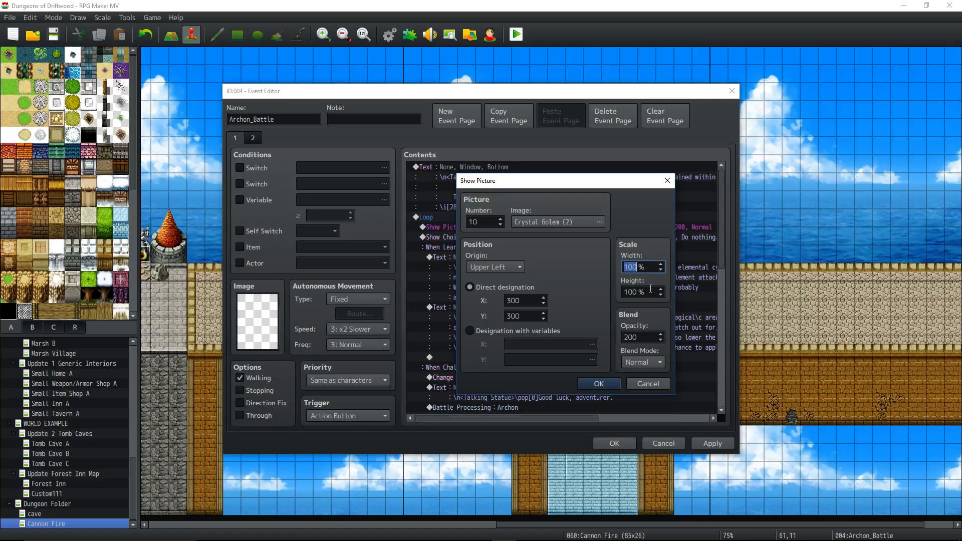
pyautogui.click(651, 291)
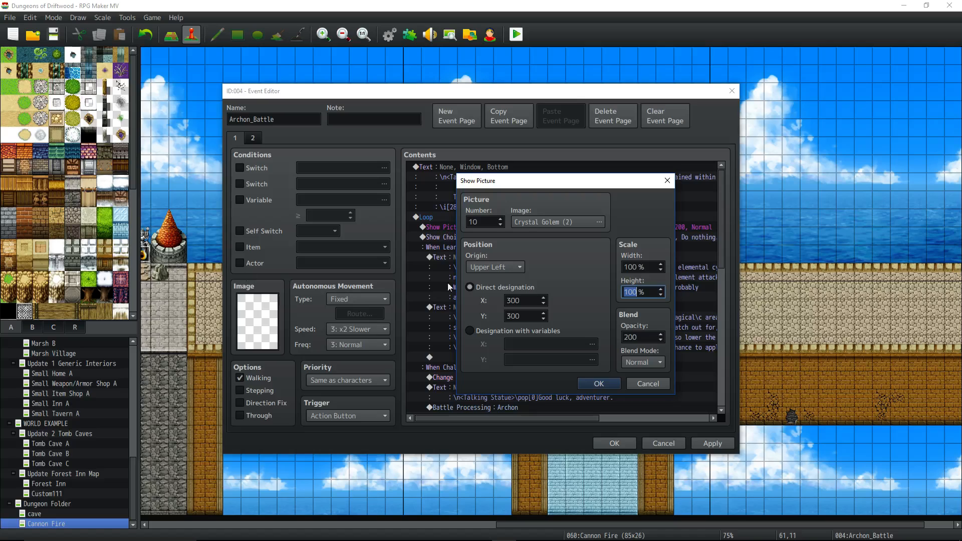
pyautogui.click(601, 383)
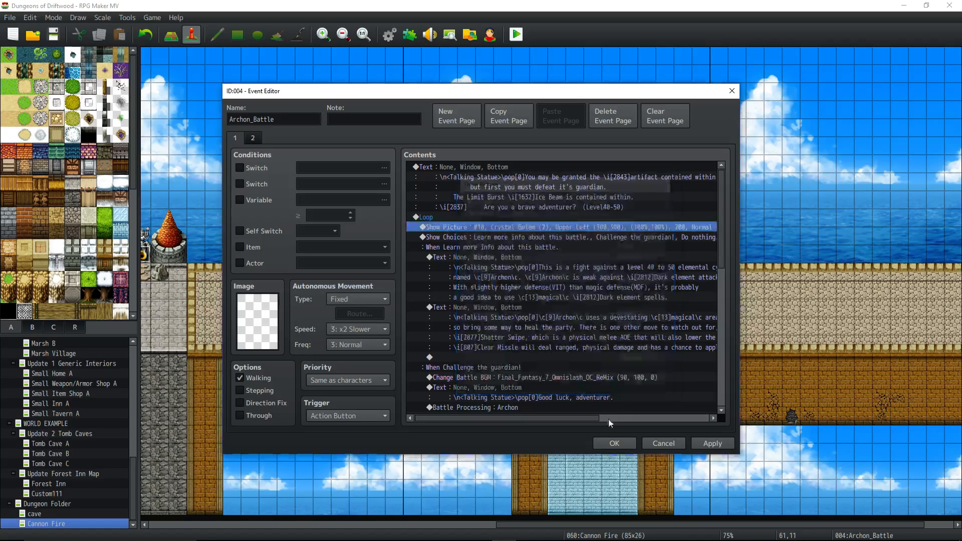
pyautogui.click(615, 443)
# Look up the Scale Sprite percentage in the Archon enemy's note in the database
pyautogui.click(392, 35)
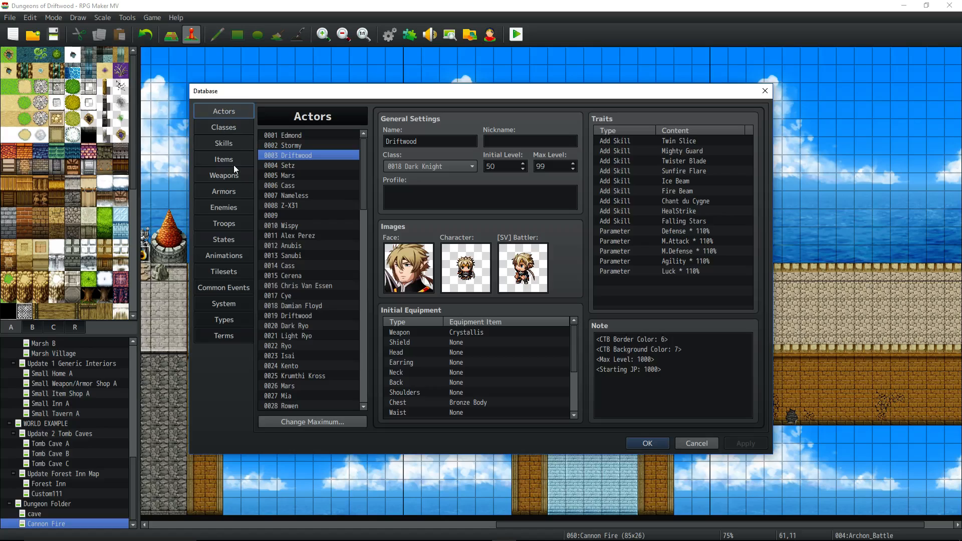
pyautogui.click(231, 206)
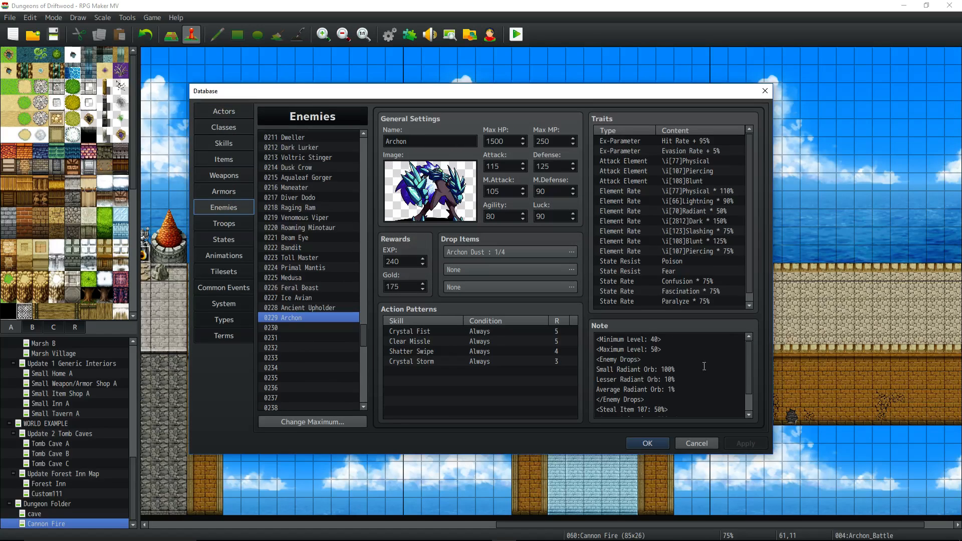
pyautogui.click(696, 391)
pyautogui.click(663, 403)
pyautogui.moveTo(663, 411); pyautogui.dragTo(583, 416)
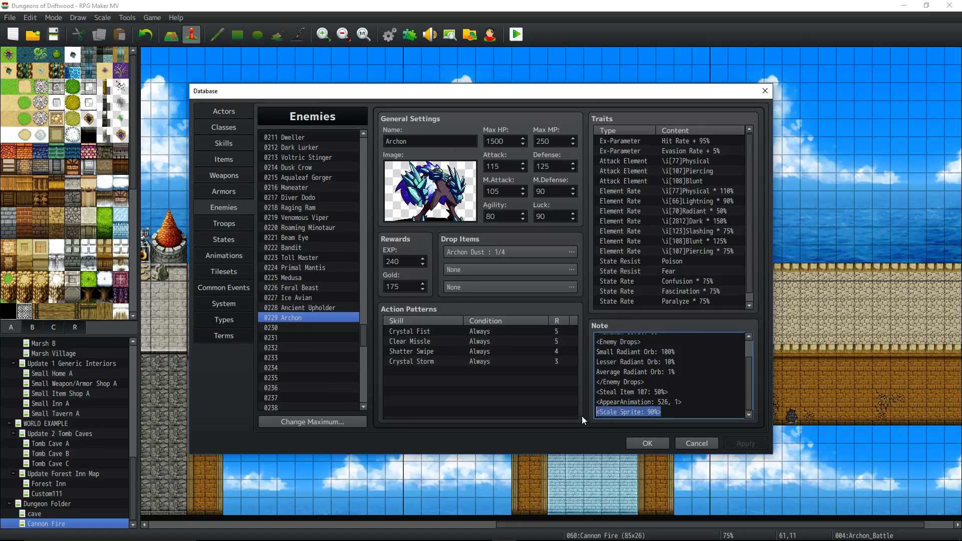
pyautogui.doubleClick(652, 411)
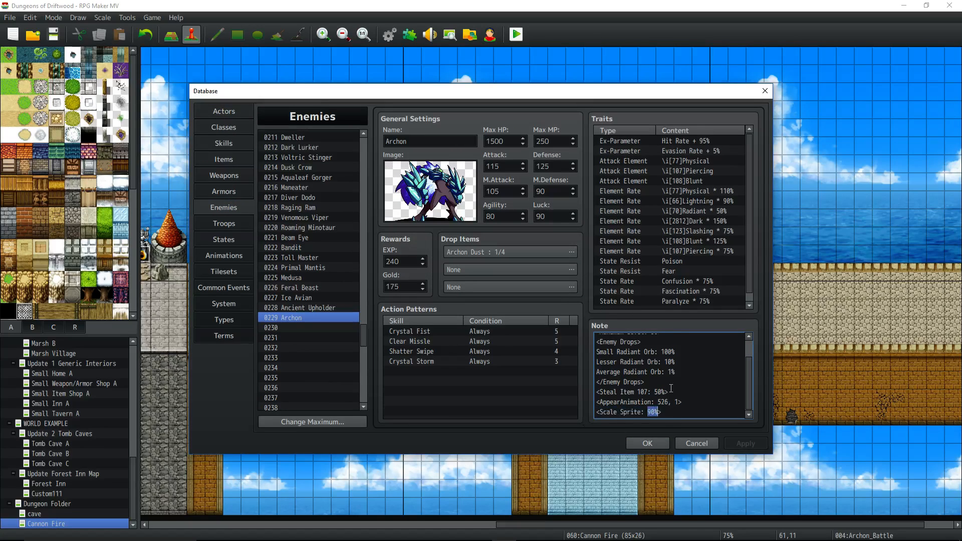
pyautogui.click(648, 443)
# Set the Crystal Golem (2) picture's width and height scale to 90% in the Archon_Battle event
pyautogui.rightClick(596, 255)
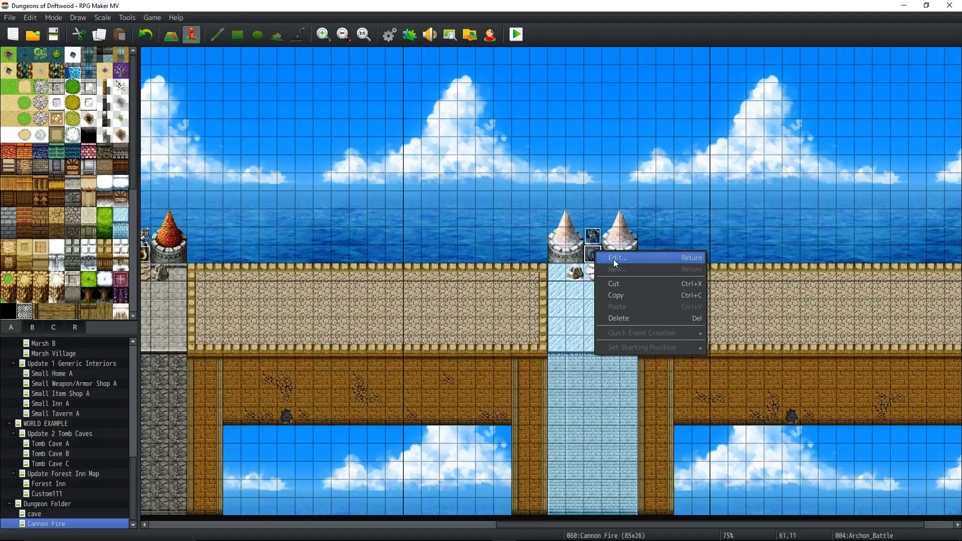
pyautogui.click(604, 260)
pyautogui.doubleClick(566, 227)
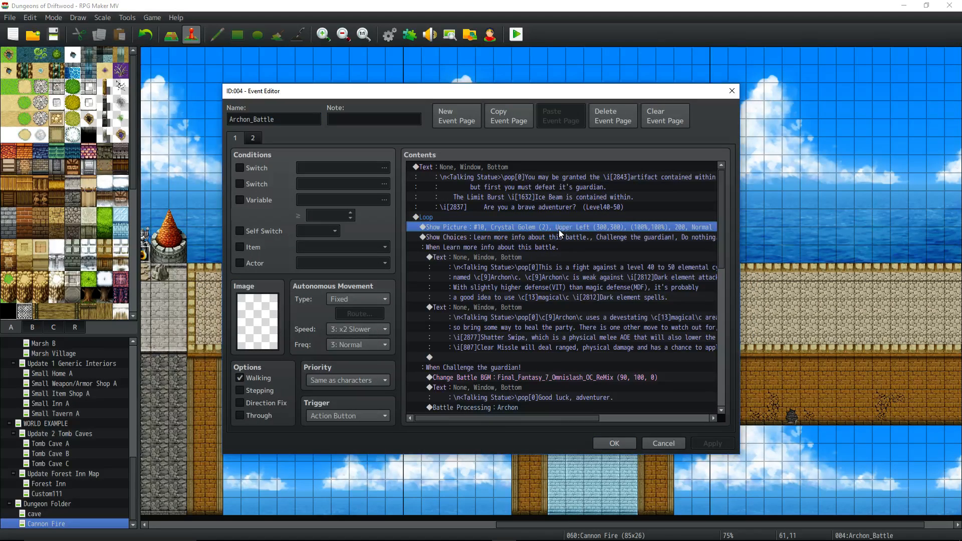
pyautogui.doubleClick(637, 266)
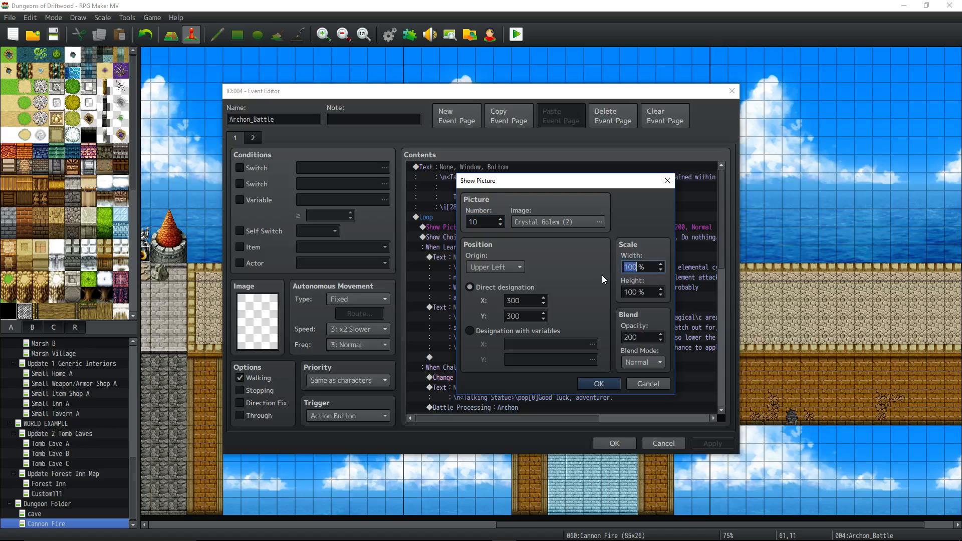
pyautogui.write('90')
pyautogui.doubleClick(632, 292)
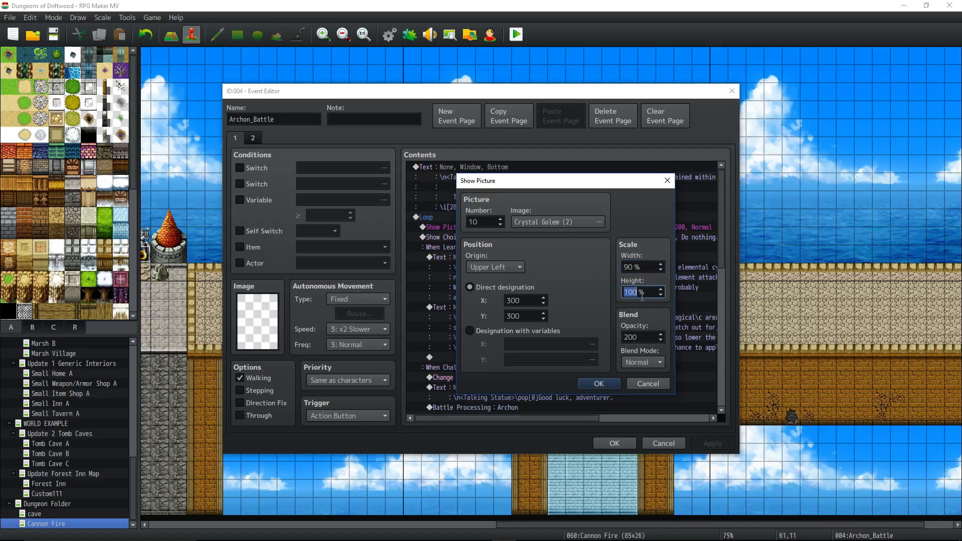
pyautogui.write('90')
pyautogui.click(598, 385)
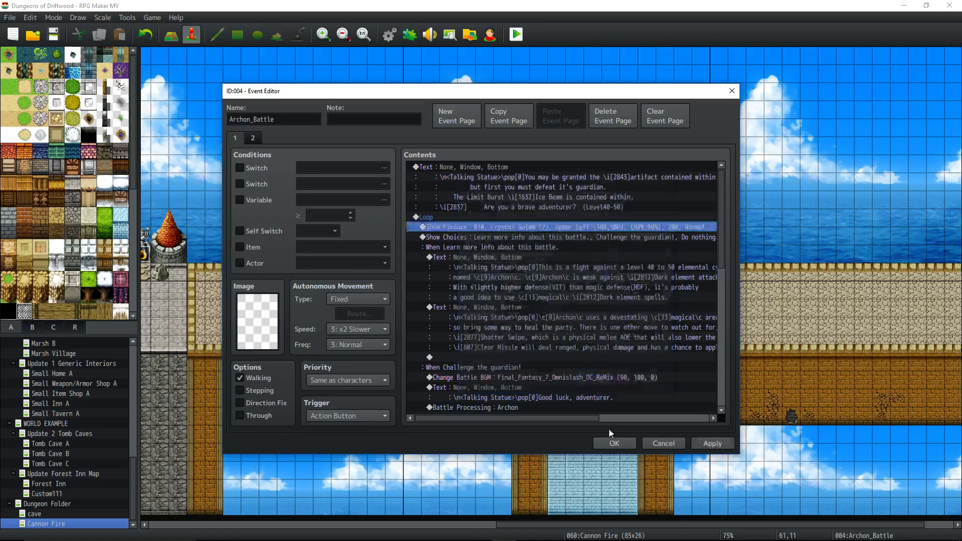
pyautogui.click(609, 440)
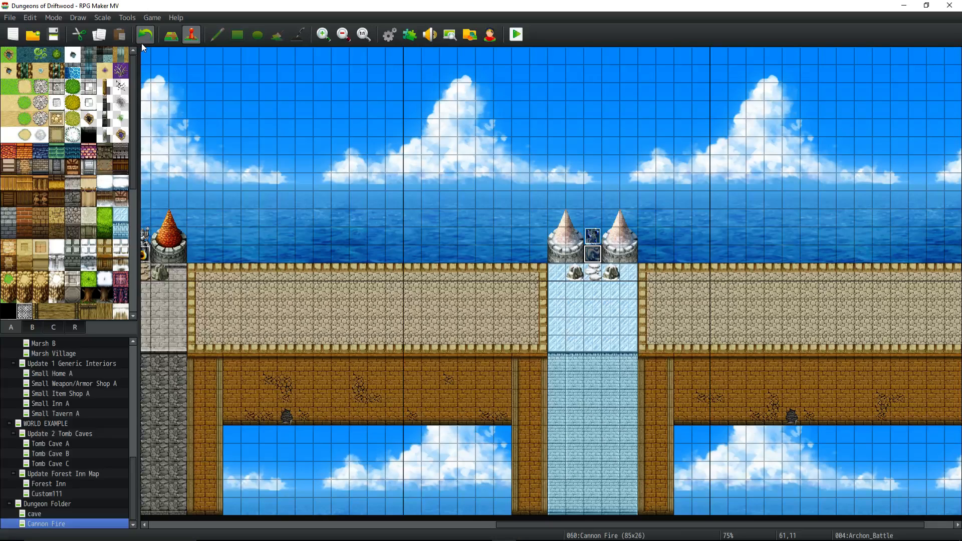
# Try Center as the origin of the Crystal Golem (2) picture and restore Upper Left
pyautogui.rightClick(596, 254)
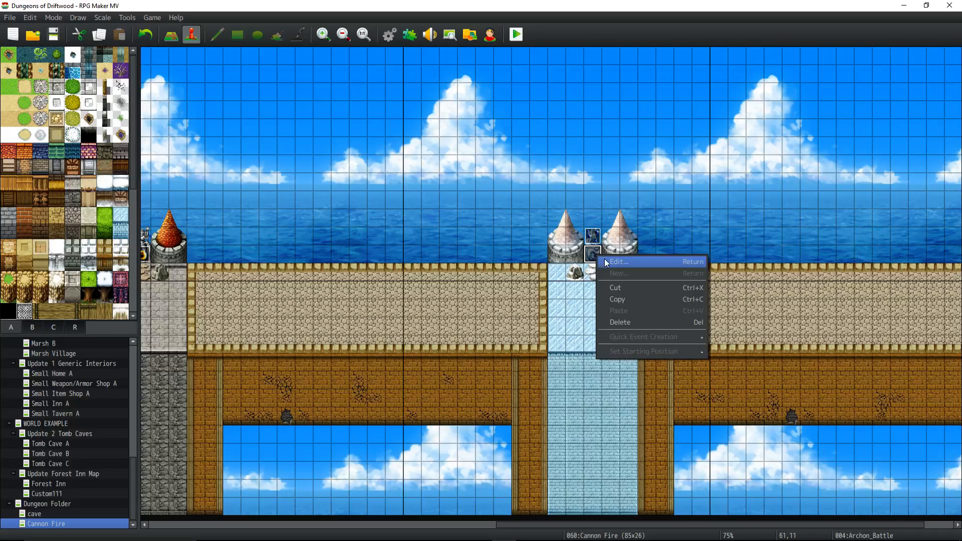
pyautogui.press('Escape')
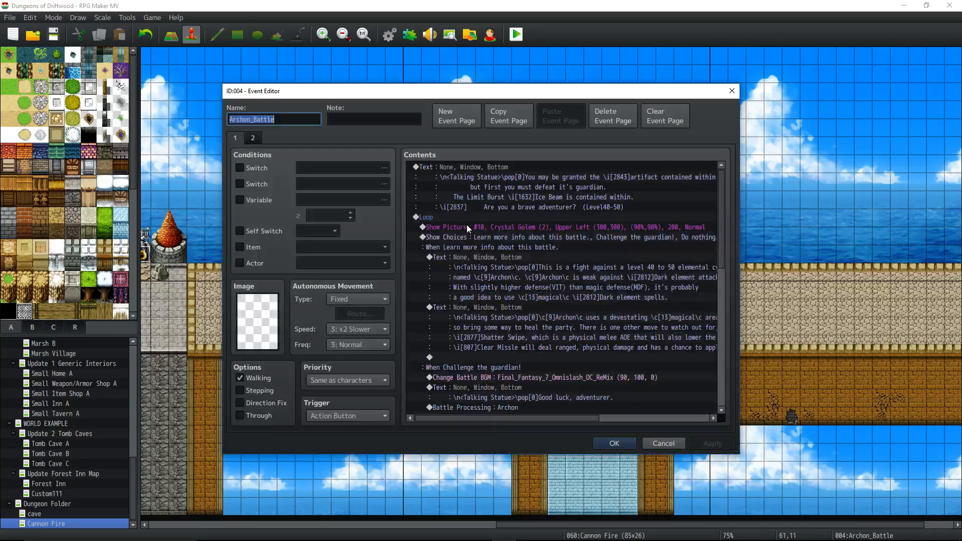
pyautogui.rightClick(473, 227)
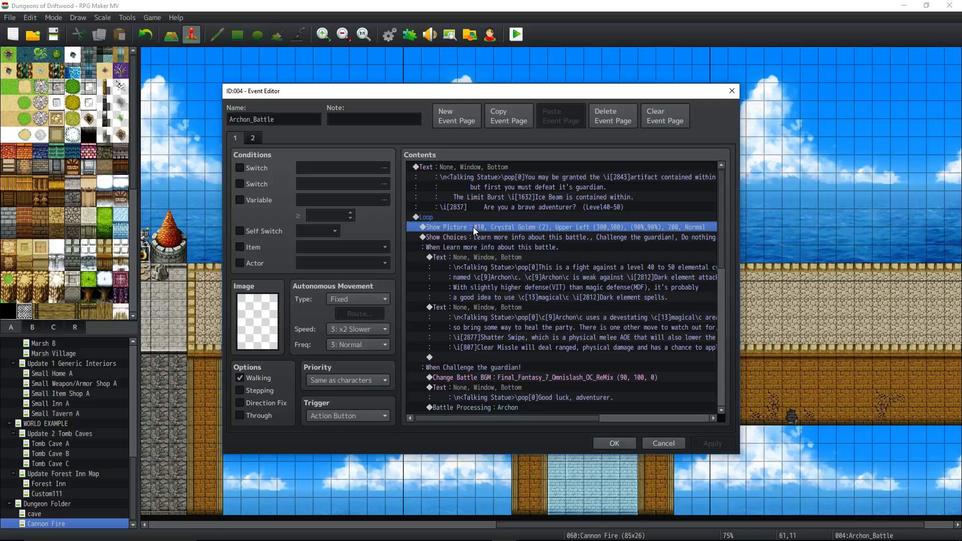
pyautogui.click(501, 247)
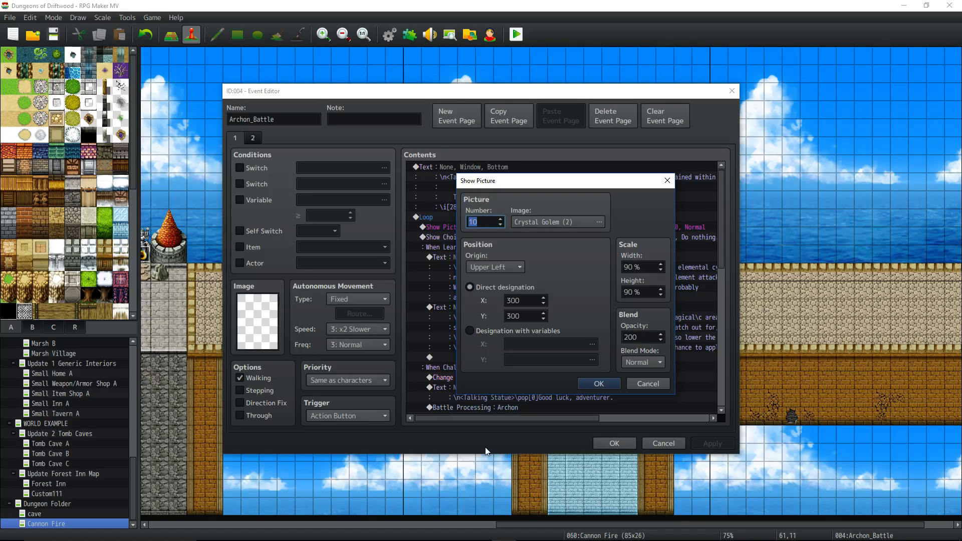
pyautogui.click(516, 270)
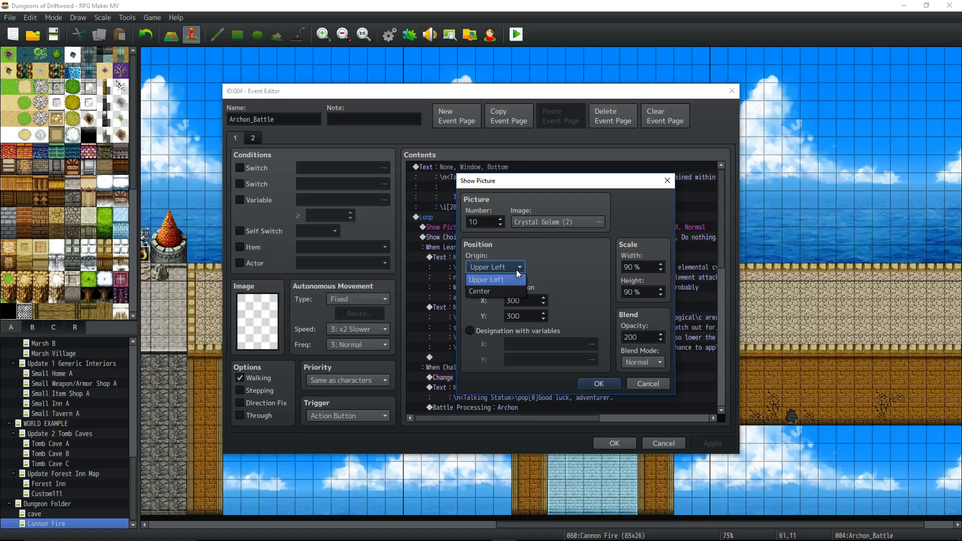
pyautogui.click(505, 291)
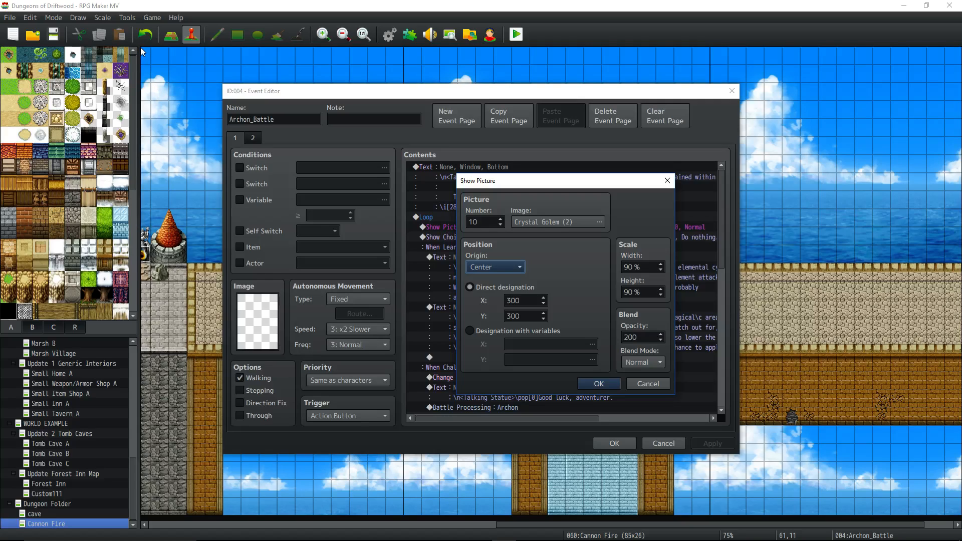
pyautogui.click(491, 266)
pyautogui.click(495, 282)
pyautogui.click(599, 385)
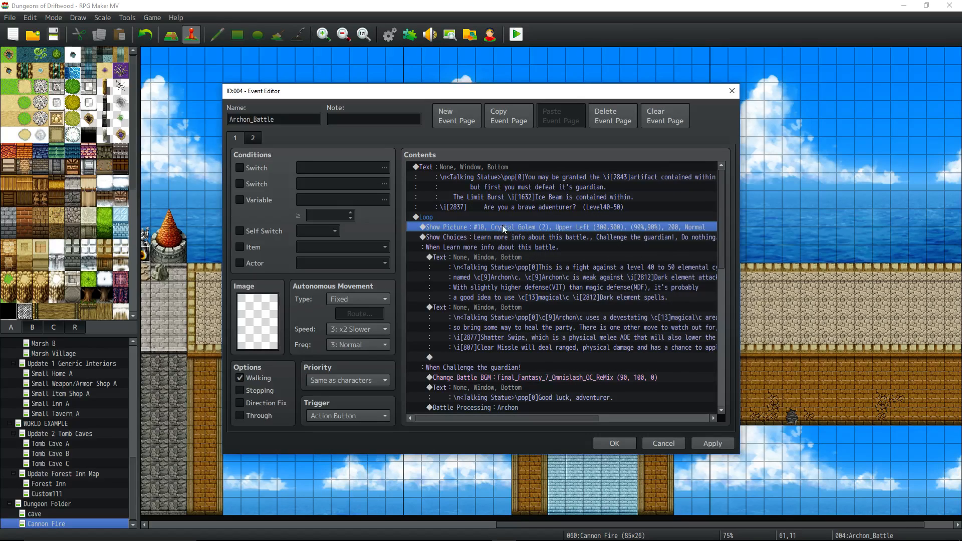
# Open the Show Choices command in the Archon_Battle event, review its three choice texts and options, and close it
pyautogui.click(501, 238)
pyautogui.rightClick(501, 237)
pyautogui.click(528, 256)
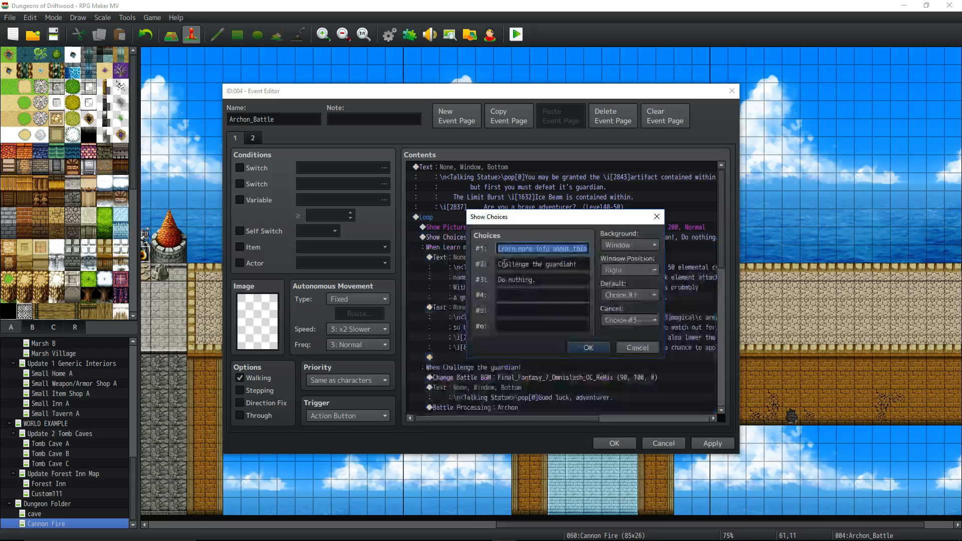
pyautogui.click(542, 247)
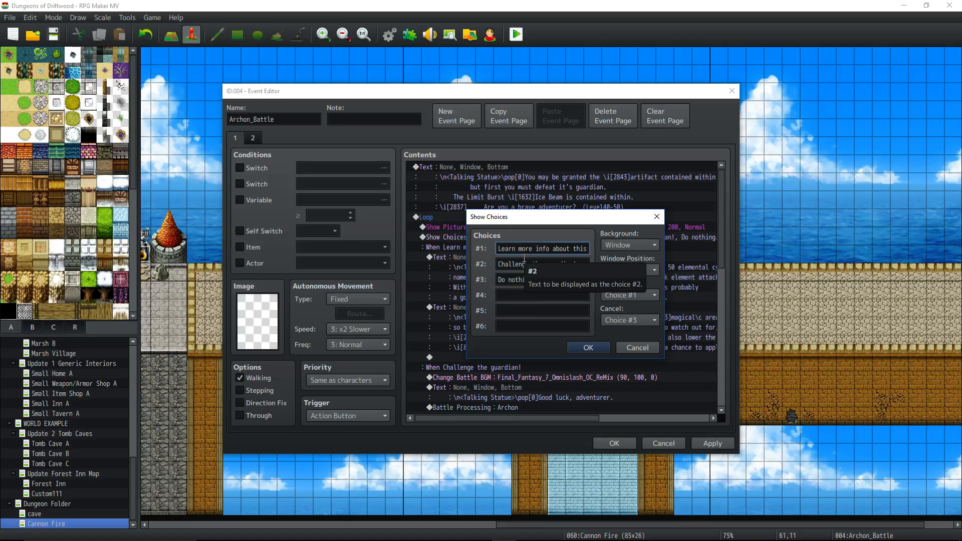
pyautogui.moveTo(556, 248); pyautogui.dragTo(498, 246)
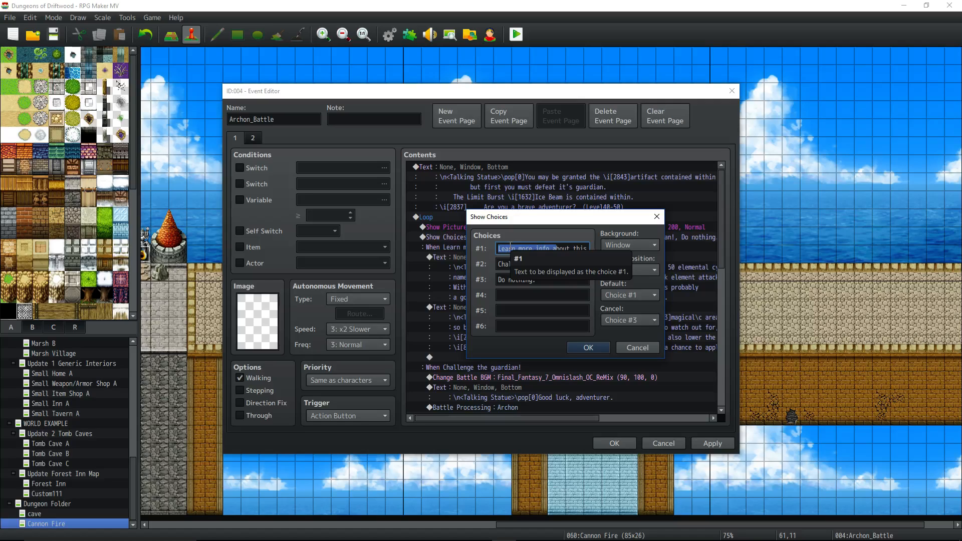
pyautogui.moveTo(580, 266); pyautogui.dragTo(618, 248)
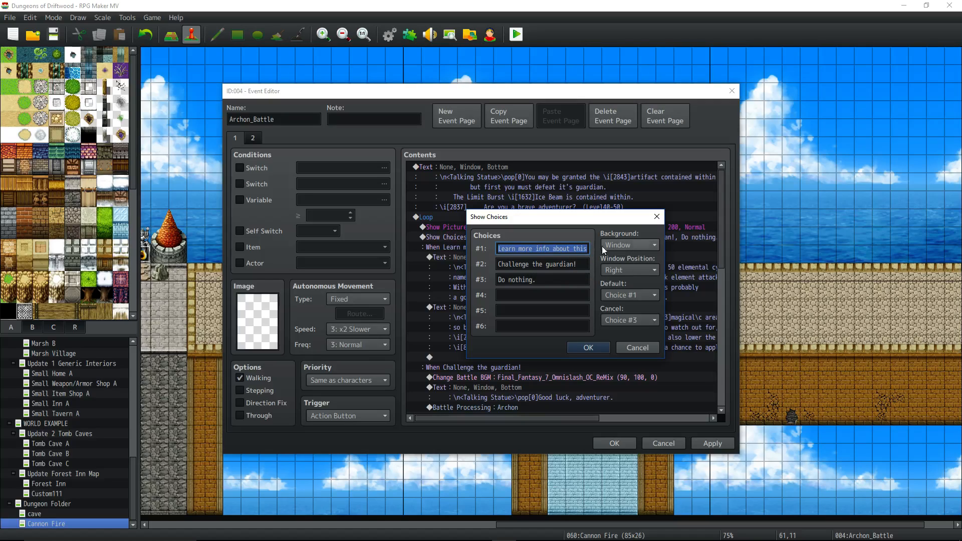
pyautogui.moveTo(546, 249); pyautogui.dragTo(592, 247)
pyautogui.click(568, 248)
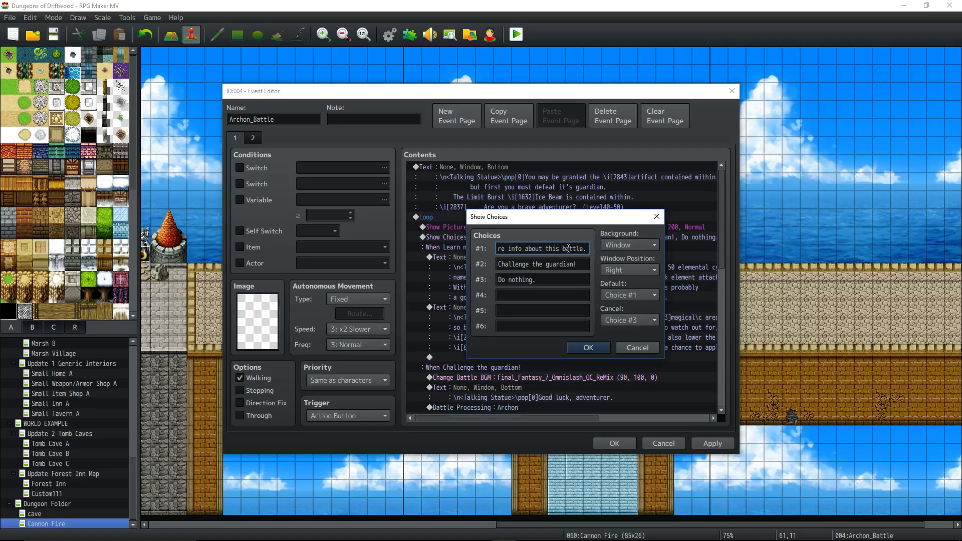
pyautogui.press('Tab')
pyautogui.press('Tab')
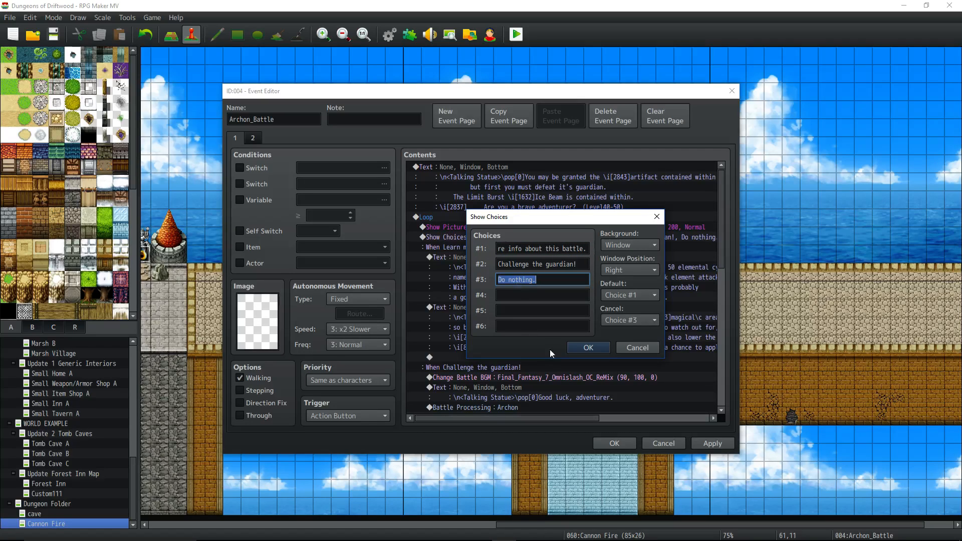
pyautogui.click(588, 347)
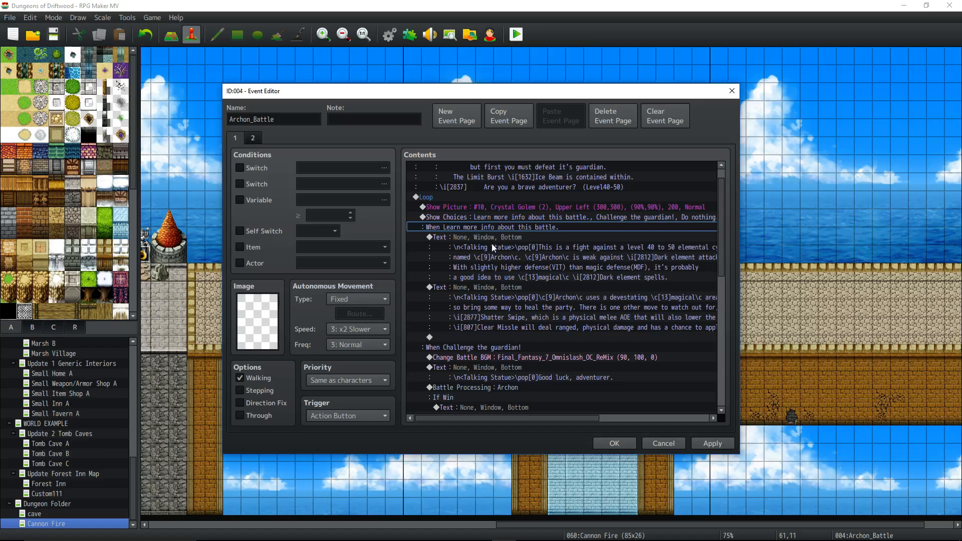
# Open the first message under the "Learn more info about this battle." choice and examine its \n<Talking Statue>\pop[0] prefix
pyautogui.click(494, 238)
pyautogui.rightClick(501, 247)
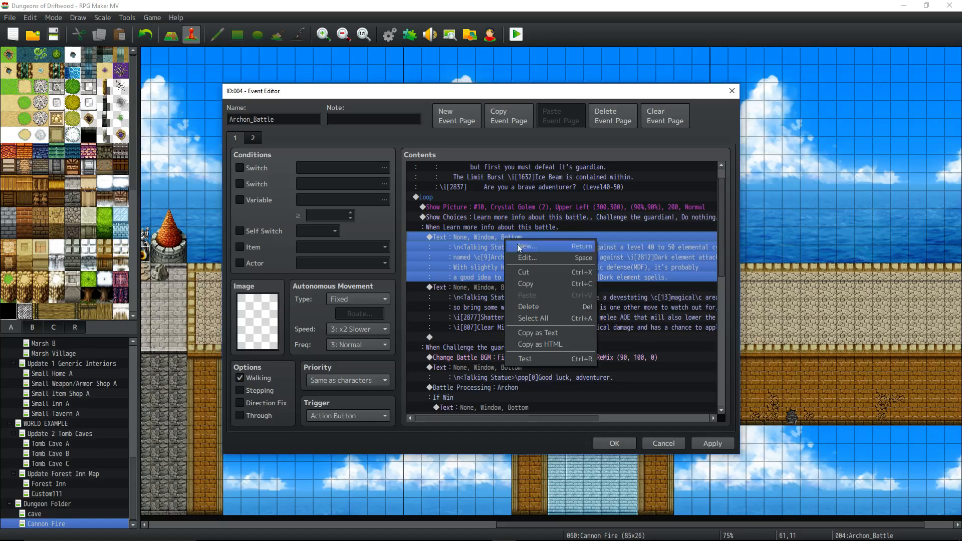
pyautogui.click(527, 253)
pyautogui.moveTo(608, 257); pyautogui.dragTo(476, 259)
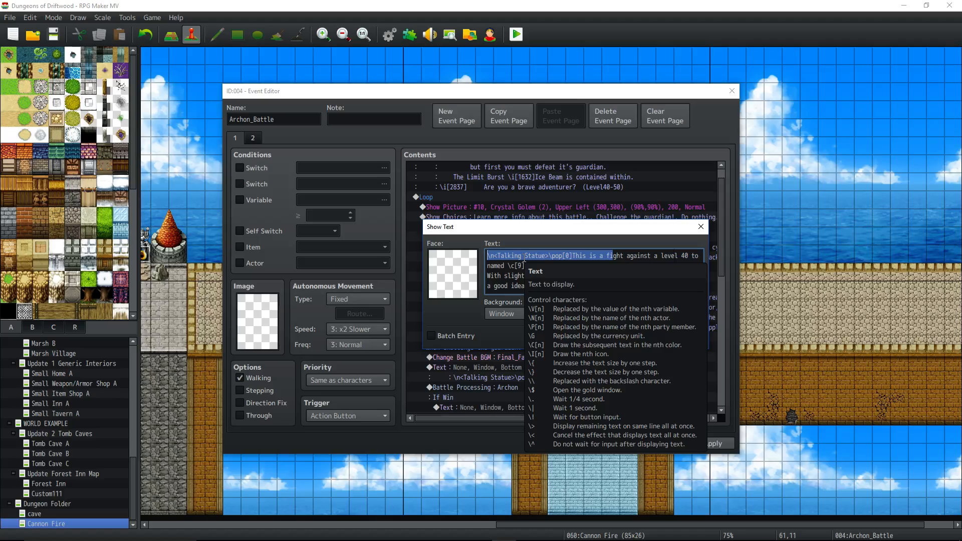
pyautogui.click(570, 256)
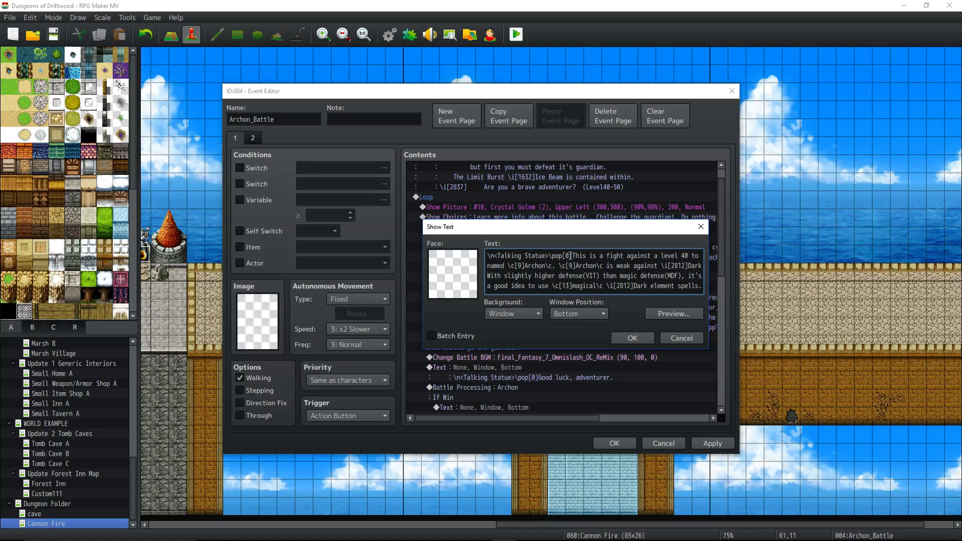
pyautogui.moveTo(572, 256); pyautogui.dragTo(495, 251)
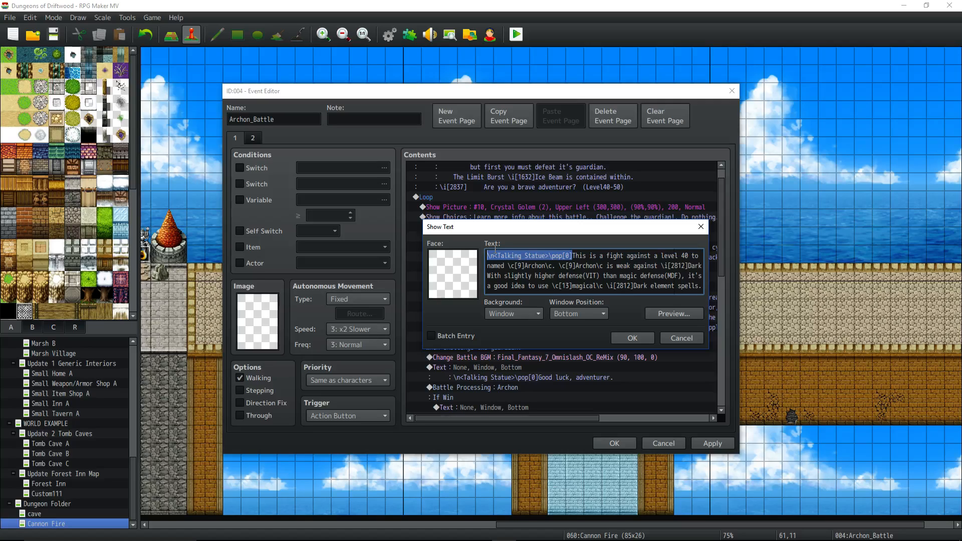
pyautogui.click(590, 259)
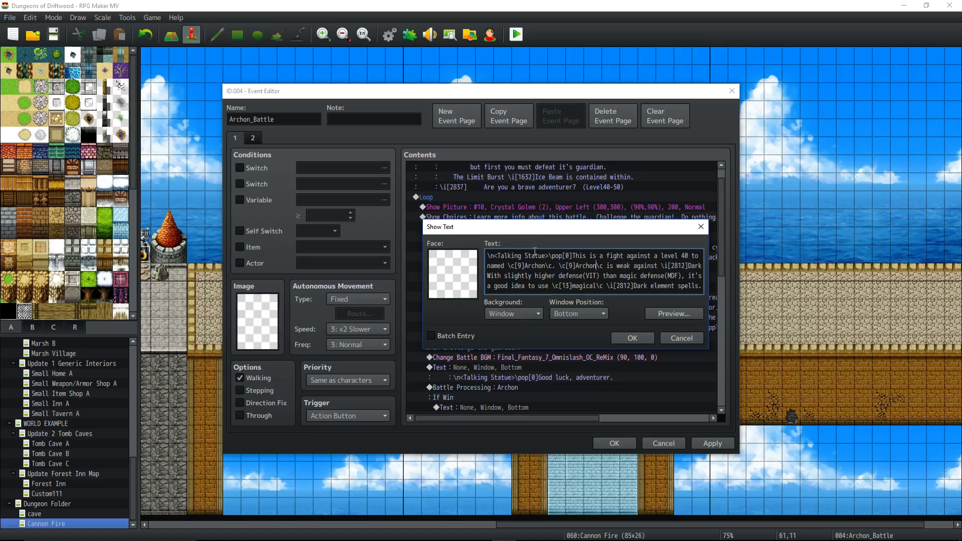
# Read through the full first line of the message, including the level range and description of the elemental being
pyautogui.moveTo(550, 256); pyautogui.dragTo(487, 256)
pyautogui.moveTo(547, 255); pyautogui.dragTo(580, 255)
pyautogui.moveTo(569, 256); pyautogui.dragTo(731, 258)
pyautogui.click(611, 258)
pyautogui.click(595, 258)
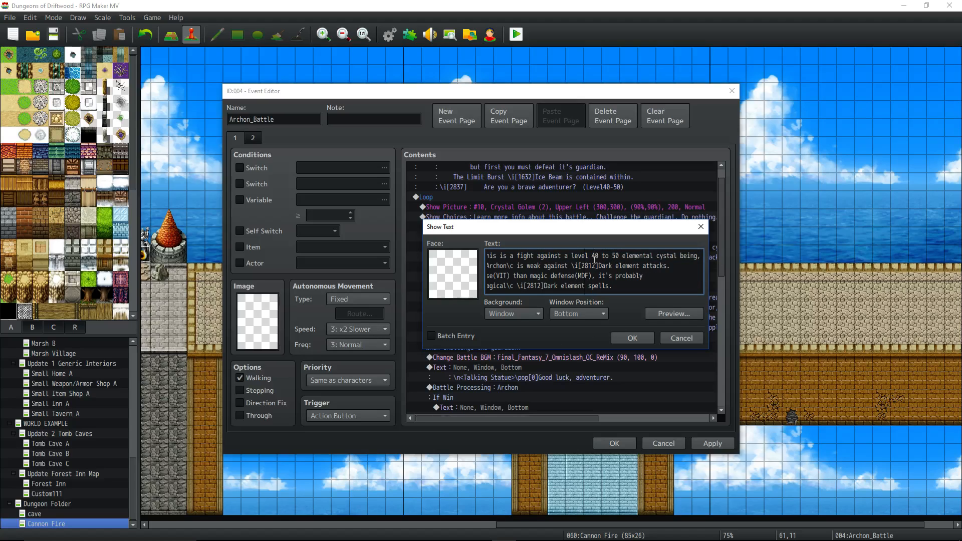
pyautogui.moveTo(589, 257); pyautogui.dragTo(454, 266)
pyautogui.click(540, 266)
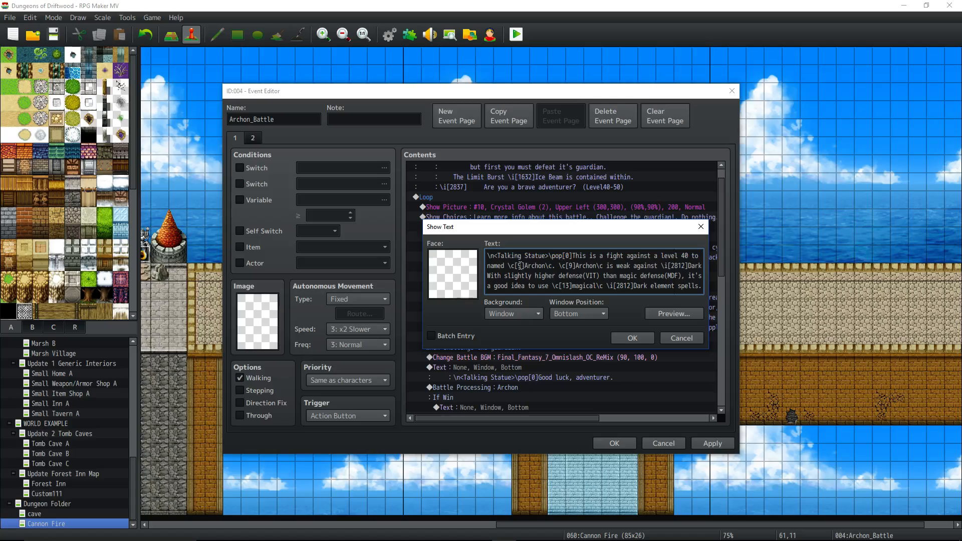
# Examine the \c[9] colour codes around Archon and the \i[2812] icon code in the message's second line
pyautogui.moveTo(525, 266); pyautogui.dragTo(545, 266)
pyautogui.click(547, 263)
pyautogui.moveTo(549, 263); pyautogui.dragTo(516, 266)
pyautogui.click(520, 266)
pyautogui.moveTo(524, 266); pyautogui.dragTo(497, 265)
pyautogui.click(566, 273)
pyautogui.moveTo(614, 265); pyautogui.dragTo(718, 271)
pyautogui.click(630, 267)
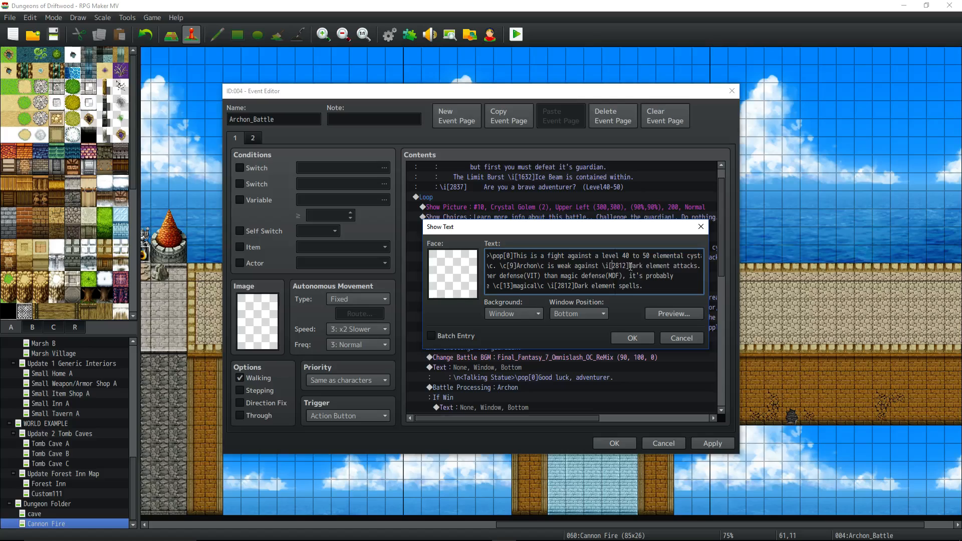
pyautogui.moveTo(629, 267); pyautogui.dragTo(606, 266)
pyautogui.click(622, 267)
pyautogui.doubleClick(633, 265)
pyautogui.moveTo(603, 267); pyautogui.dragTo(629, 267)
pyautogui.click(630, 267)
# Try inserting a \c[8] colour code before "Dark element attacks" in the second line, and remove it again
pyautogui.write('\\c[8]')
pyautogui.press('BackSpace')
pyautogui.press('BackSpace')
pyautogui.press('BackSpace')
pyautogui.press('BackSpace')
pyautogui.write('[0]')
pyautogui.press('BackSpace')
pyautogui.press('BackSpace')
pyautogui.press('BackSpace')
pyautogui.hotkey('shift', 'Right')
pyautogui.hotkey('shift', 'Right')
pyautogui.hotkey('shift', 'Right')
pyautogui.hotkey('shift', 'Right')
pyautogui.hotkey('shift', 'Right')
pyautogui.hotkey('shift', 'Right')
pyautogui.hotkey('shift', 'Right')
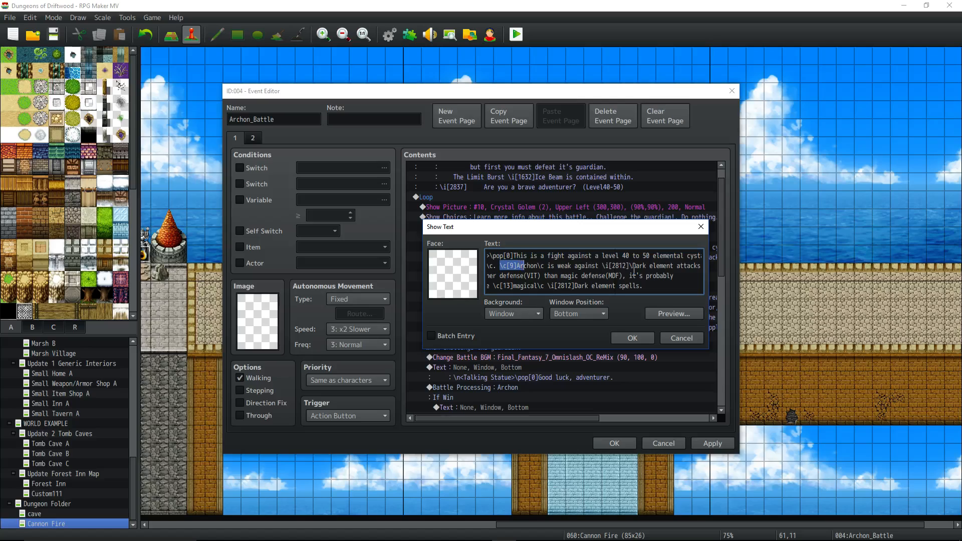
pyautogui.hotkey('shift', 'Right')
pyautogui.hotkey('shift', 'Right')
pyautogui.hotkey('shift', 'Right')
pyautogui.hotkey('shift', 'Right')
pyautogui.hotkey('shift', 'Right')
pyautogui.hotkey('shift', 'Right')
pyautogui.press('Right')
pyautogui.press('Right')
pyautogui.press('Right')
pyautogui.press('Right')
pyautogui.press('Right')
pyautogui.press('Right')
pyautogui.press('Right')
pyautogui.press('Right')
pyautogui.press('Right')
pyautogui.press('Right')
pyautogui.press('Right')
pyautogui.press('Right')
pyautogui.press('Left')
pyautogui.press('Left')
pyautogui.press('Left')
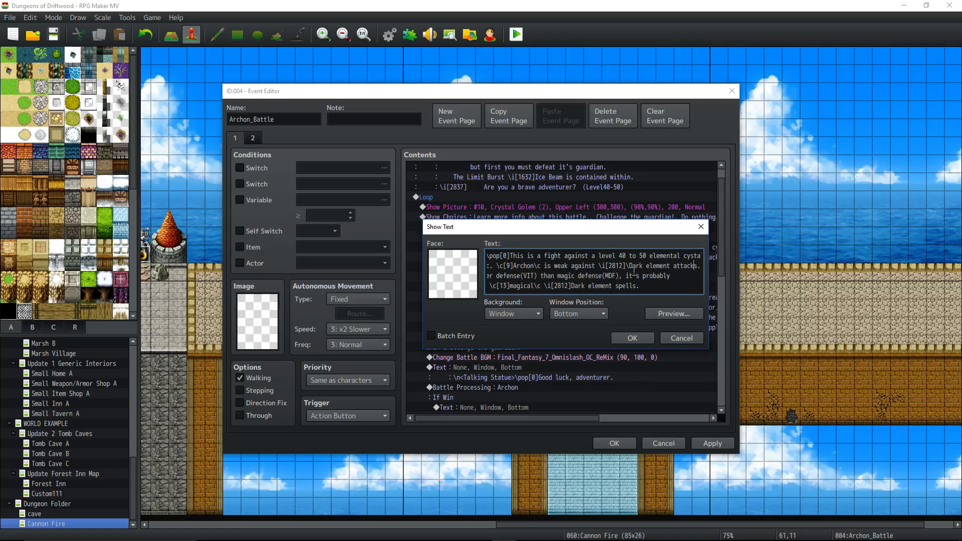
pyautogui.press('BackSpace')
# Re-examine the \i[2812] icon code before "Dark element attacks" and the start of the third line
pyautogui.moveTo(600, 267); pyautogui.dragTo(626, 264)
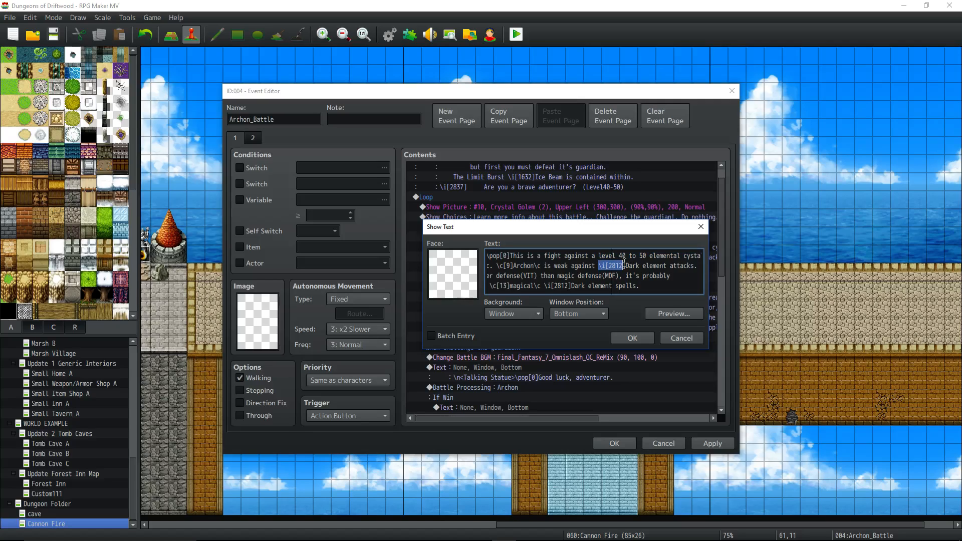
pyautogui.click(626, 264)
pyautogui.doubleClick(627, 264)
pyautogui.moveTo(626, 265); pyautogui.dragTo(451, 279)
pyautogui.click(638, 267)
pyautogui.moveTo(678, 276); pyautogui.dragTo(730, 270)
pyautogui.click(630, 269)
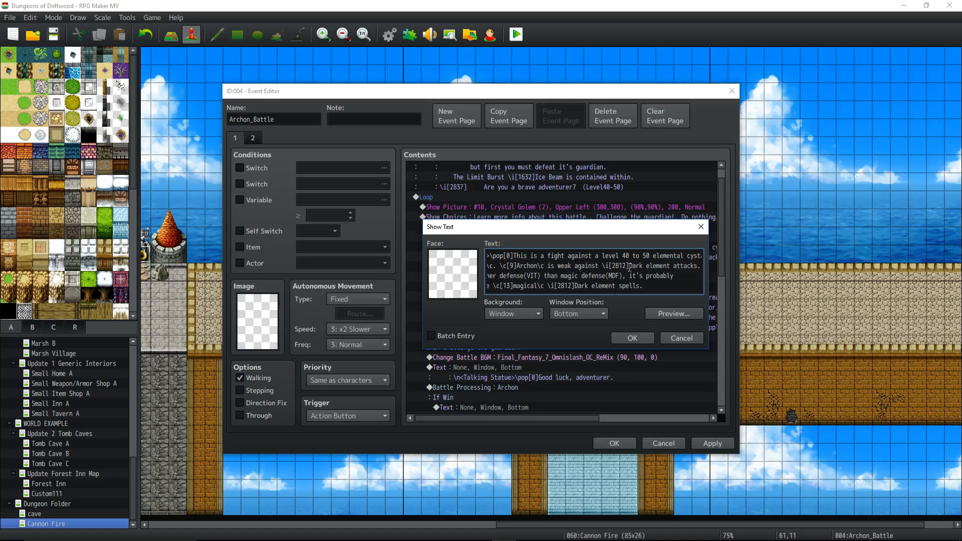
pyautogui.moveTo(629, 268); pyautogui.dragTo(471, 278)
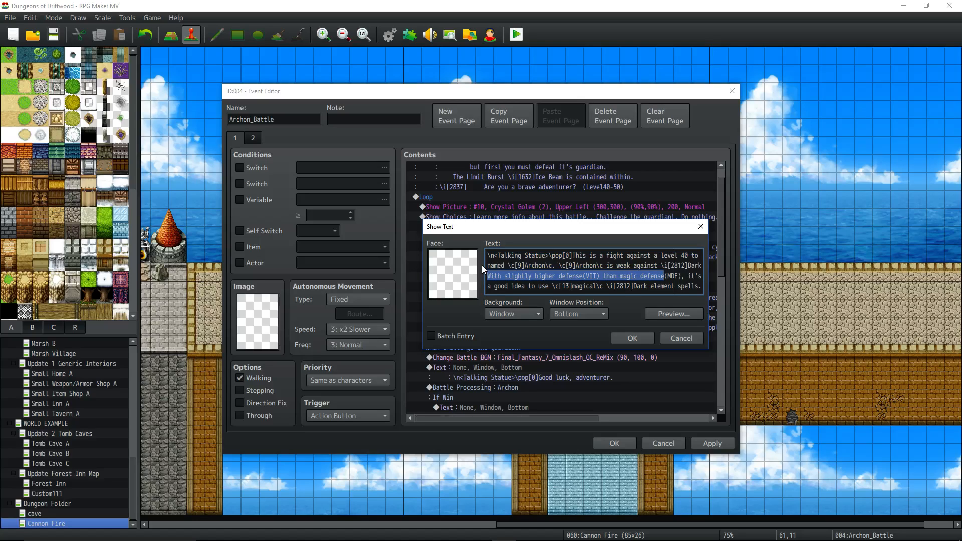
# Change the magic defense abbreviation in the message's third line to WIL
pyautogui.moveTo(600, 276); pyautogui.dragTo(556, 276)
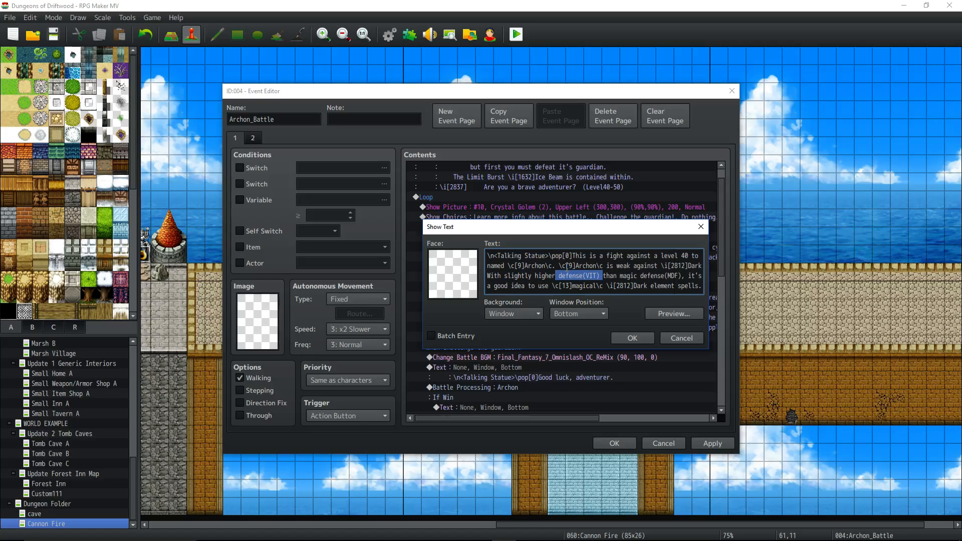
pyautogui.click(501, 276)
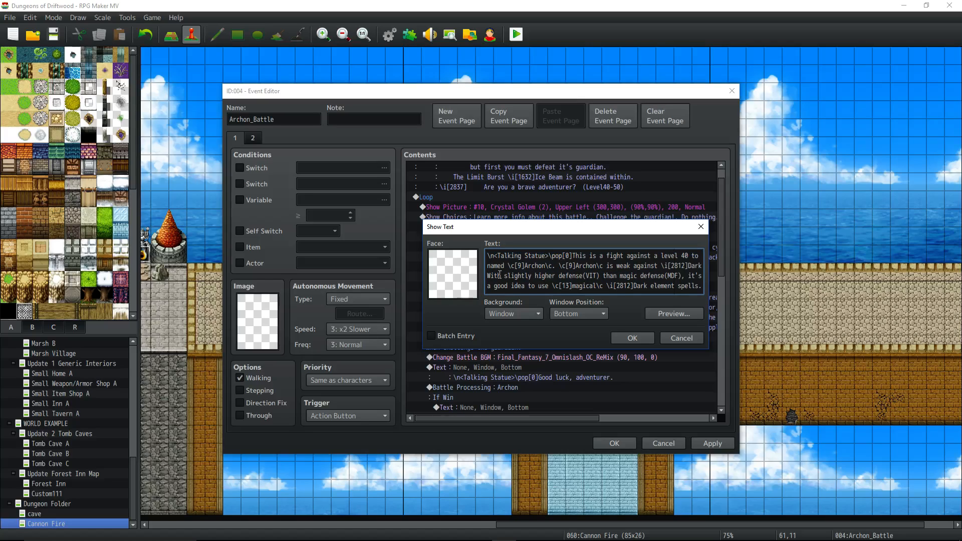
pyautogui.moveTo(538, 276); pyautogui.dragTo(600, 276)
pyautogui.moveTo(560, 275); pyautogui.dragTo(581, 275)
pyautogui.moveTo(600, 276); pyautogui.dragTo(553, 281)
pyautogui.moveTo(660, 276)
pyautogui.mouseDown()
pyautogui.moveTo(683, 275)
pyautogui.moveTo(667, 275)
pyautogui.mouseUp()
pyautogui.write('WIL')
pyautogui.moveTo(668, 275); pyautogui.dragTo(741, 276)
pyautogui.click(670, 275)
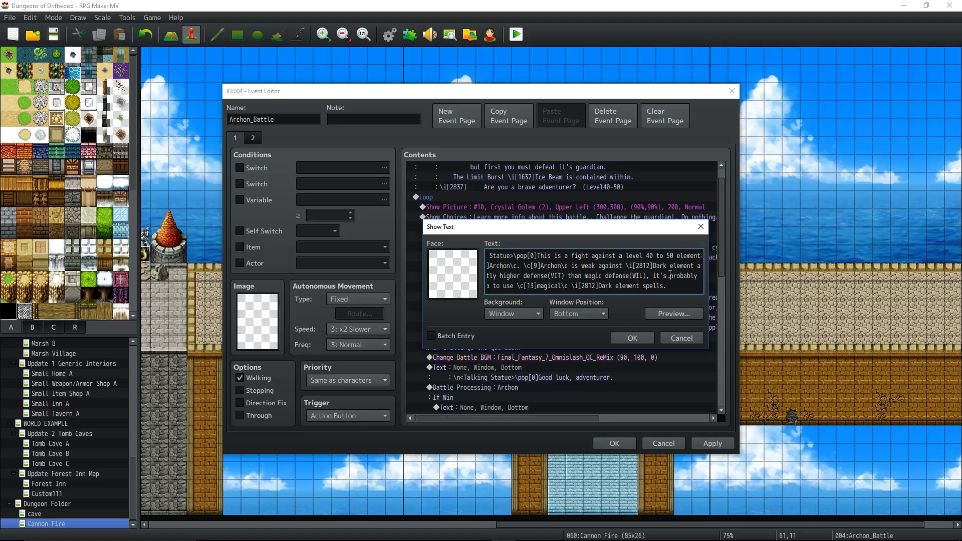
# Review the \c[13]magical\c colour code in the message's last line and close the message, keeping its changes
pyautogui.moveTo(672, 275); pyautogui.dragTo(446, 279)
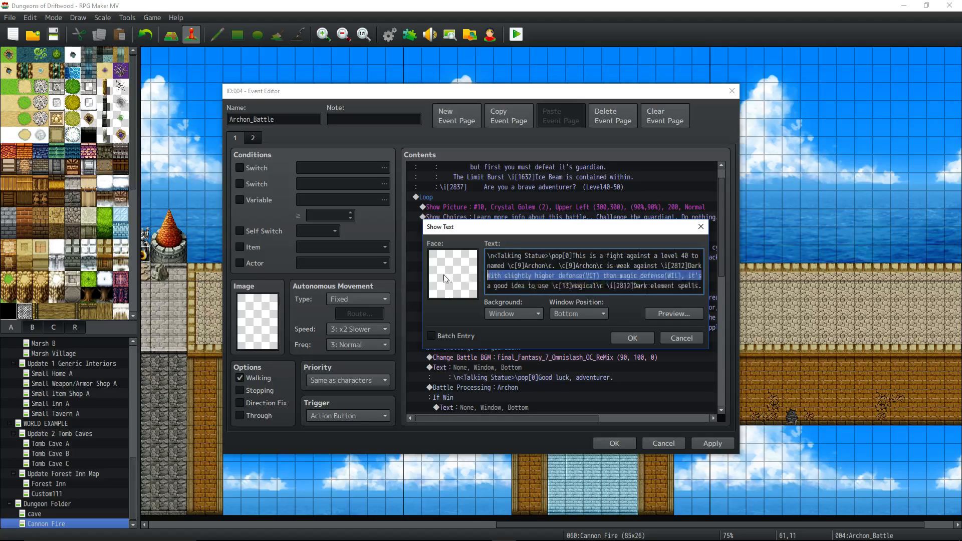
pyautogui.click(536, 275)
pyautogui.moveTo(701, 286); pyautogui.dragTo(600, 286)
pyautogui.moveTo(590, 286); pyautogui.dragTo(700, 287)
pyautogui.click(642, 286)
pyautogui.moveTo(599, 287); pyautogui.dragTo(550, 287)
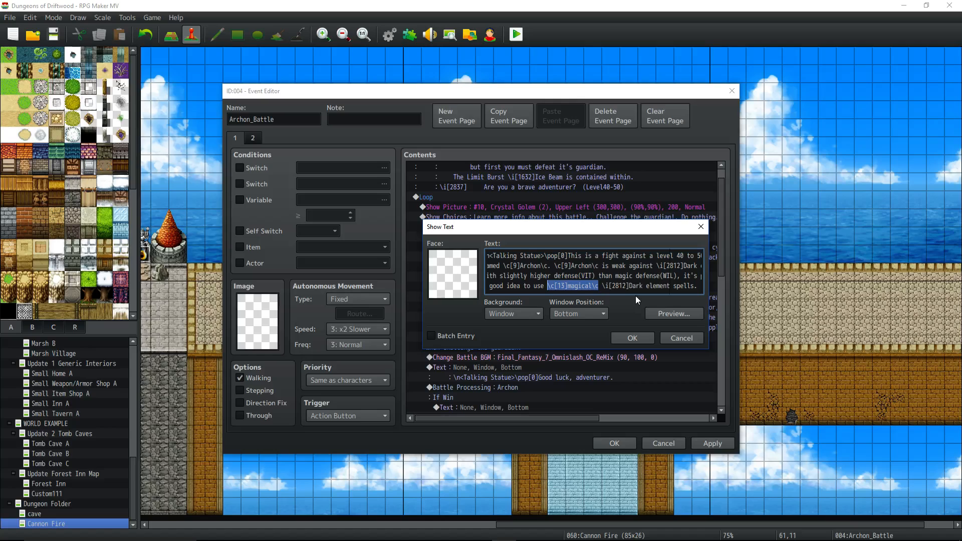
pyautogui.moveTo(586, 286); pyautogui.dragTo(568, 287)
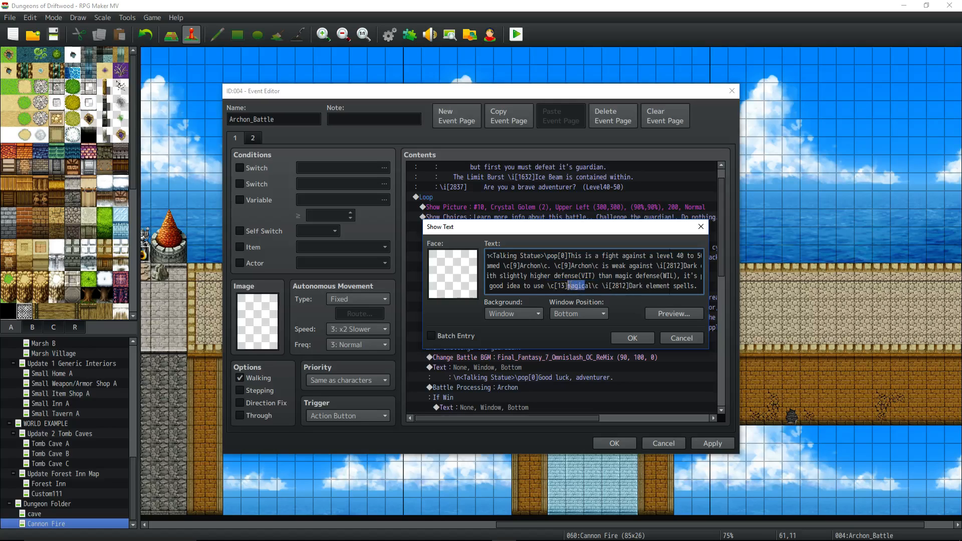
pyautogui.click(684, 336)
# Open the second battle info message and read its description of Archon's magical area of effect spell
pyautogui.rightClick(505, 285)
pyautogui.click(526, 302)
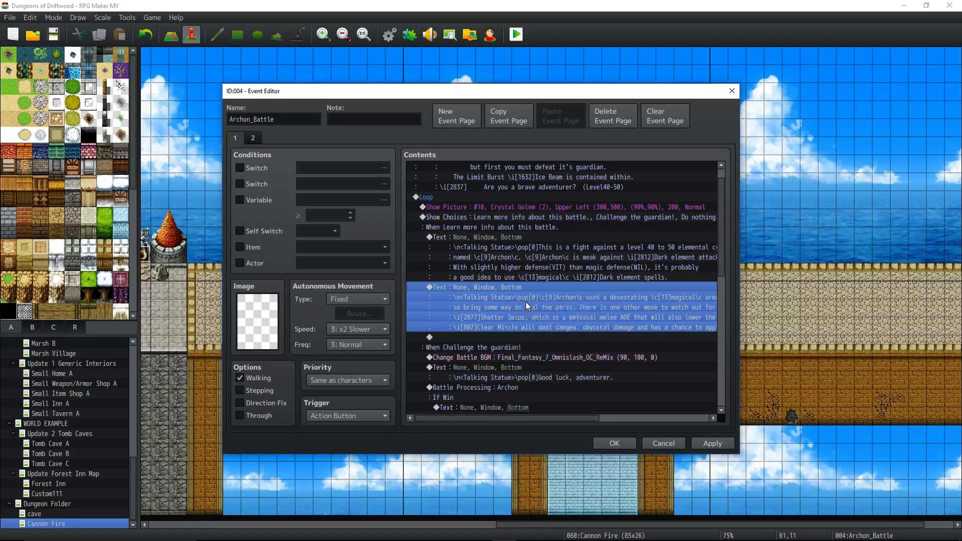
pyautogui.moveTo(546, 286); pyautogui.dragTo(513, 275)
pyautogui.moveTo(597, 255); pyautogui.dragTo(571, 256)
pyautogui.click(603, 256)
pyautogui.click(621, 265)
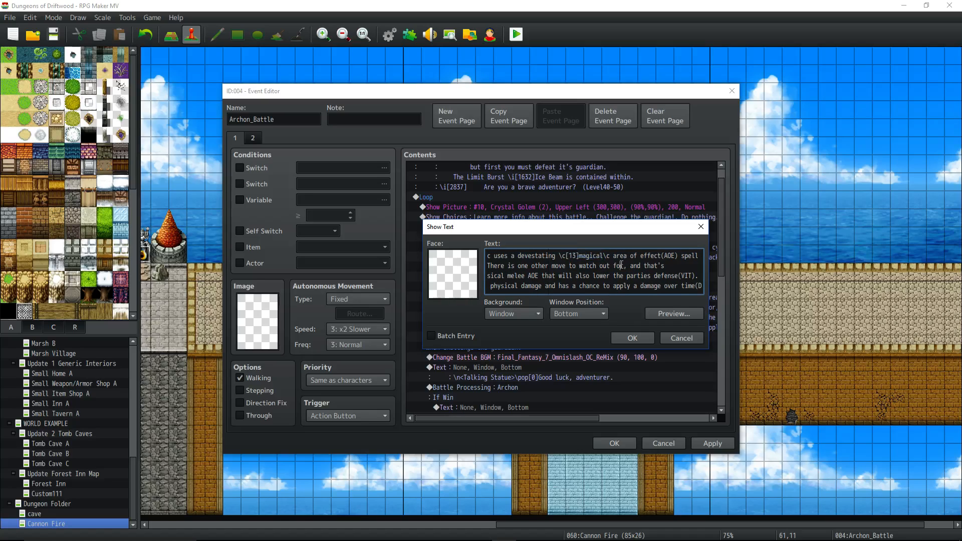
pyautogui.tripleClick(597, 265)
pyautogui.moveTo(628, 265); pyautogui.dragTo(735, 259)
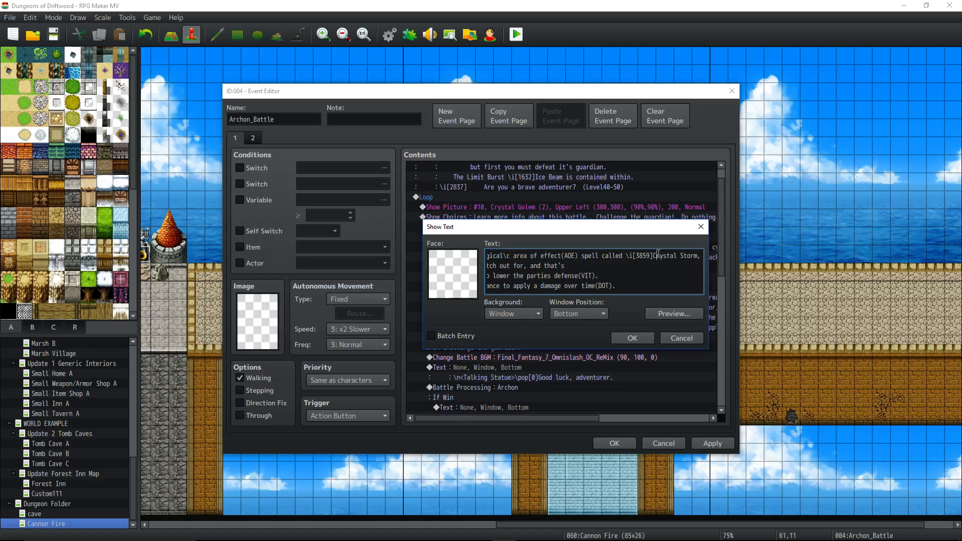
# Examine the \i[3859] icon code before Crystal Storm and the Shatter Swipe line, and close the message
pyautogui.moveTo(654, 257); pyautogui.dragTo(623, 257)
pyautogui.click(664, 260)
pyautogui.moveTo(653, 257); pyautogui.dragTo(559, 275)
pyautogui.hscroll(-3, 562, 274)
pyautogui.click(569, 273)
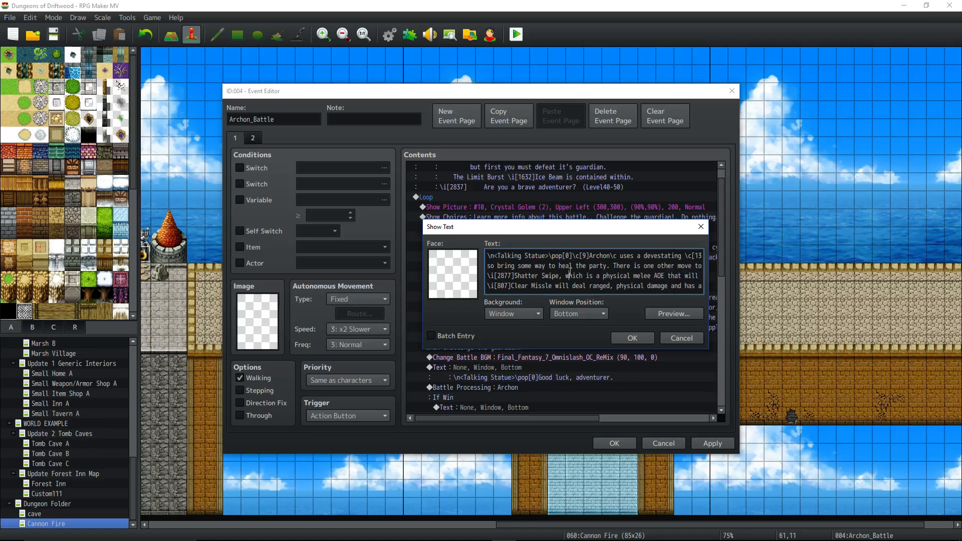
pyautogui.click(638, 339)
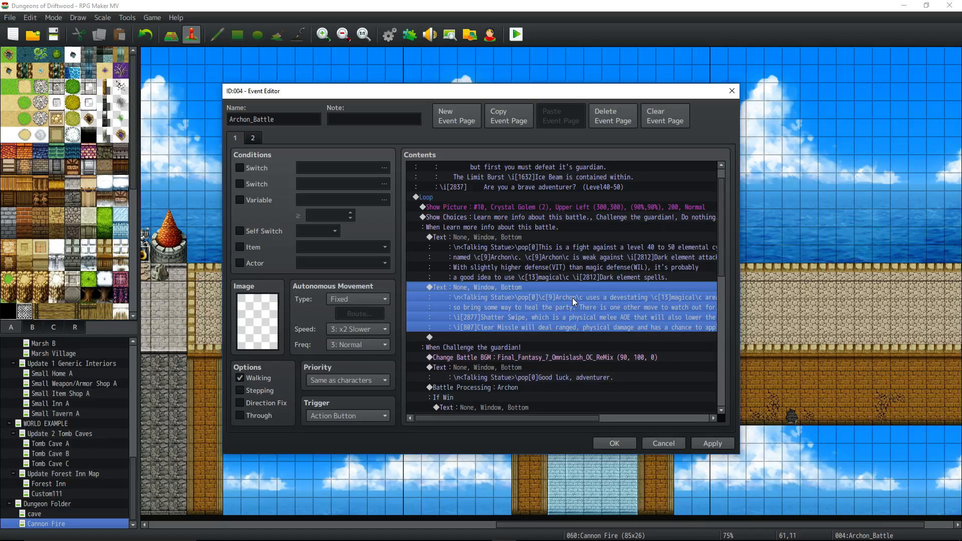
# Review the Change Battle BGM command and the good luck message under the "Challenge the guardian!" choice
pyautogui.click(548, 336)
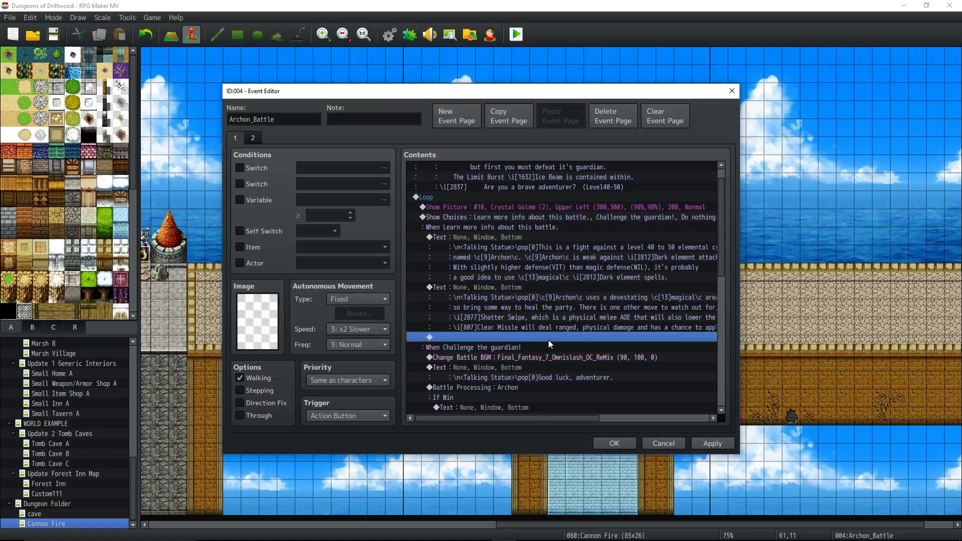
pyautogui.scroll(-2, 548, 340)
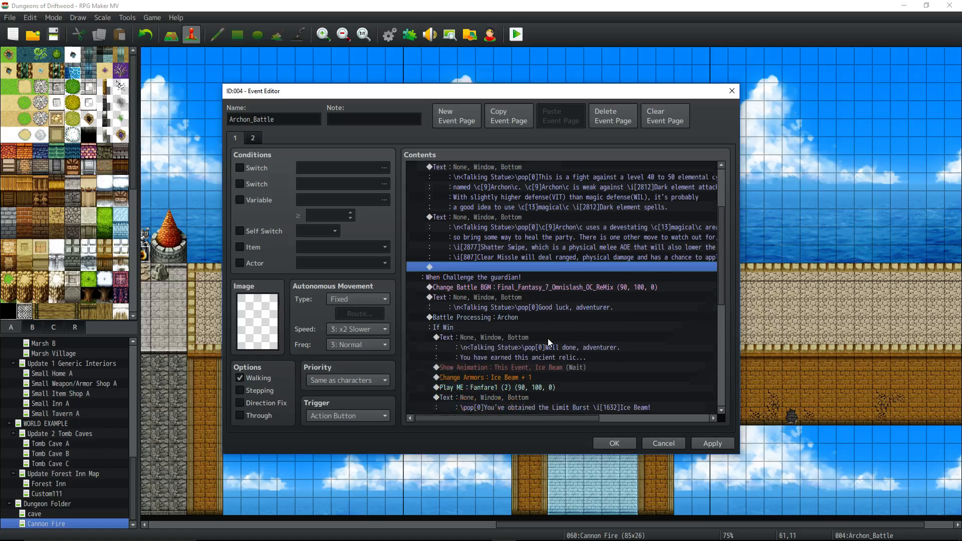
pyautogui.click(501, 287)
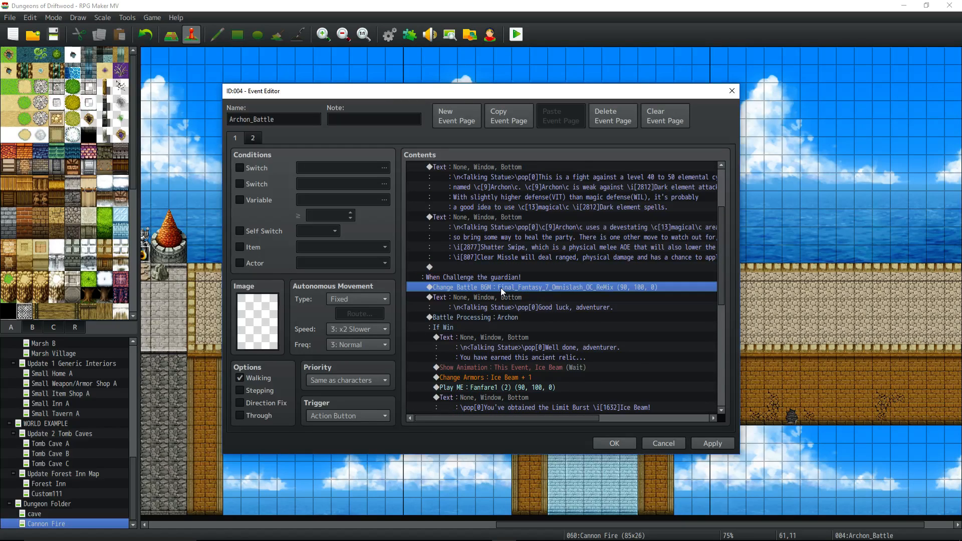
pyautogui.click(514, 298)
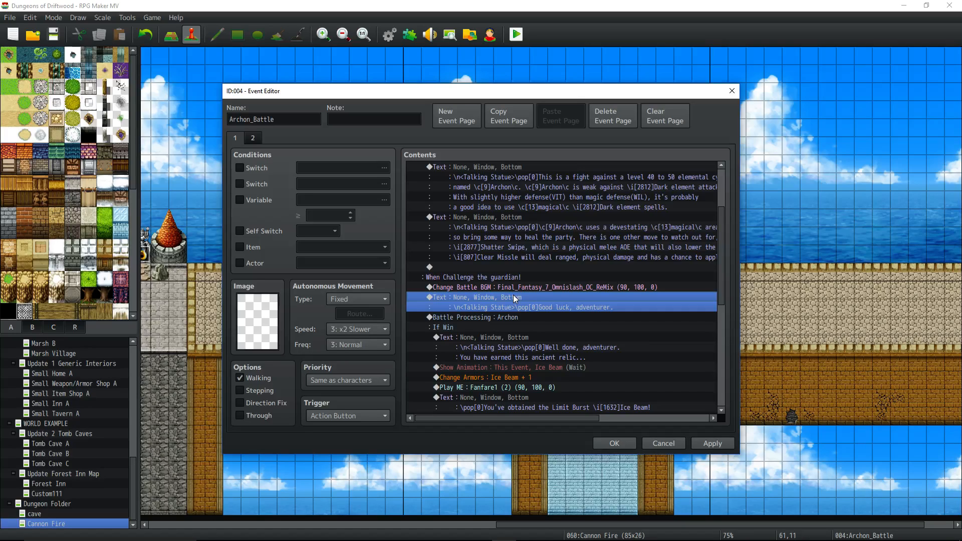
# Check the order of the battle BGM change, the good luck message and the Archon Battle Processing command
pyautogui.click(541, 287)
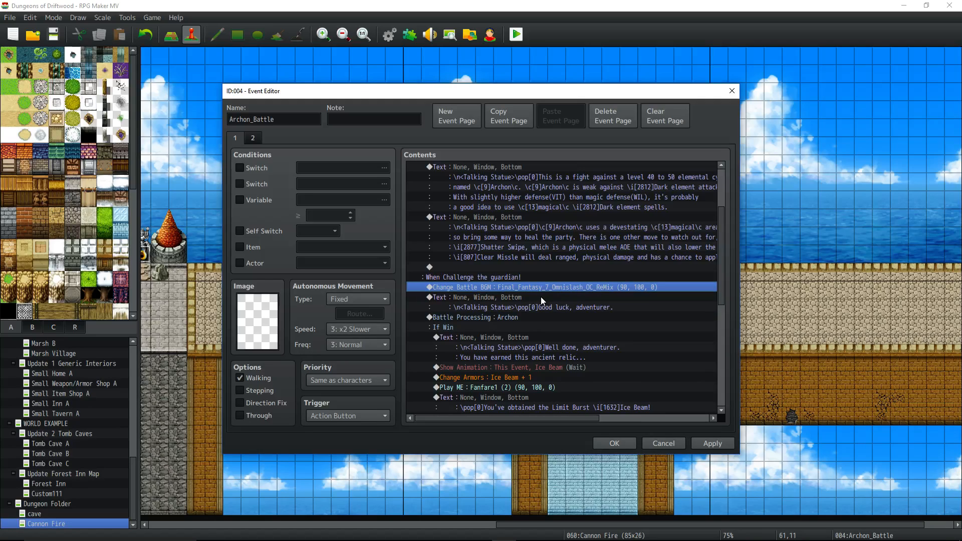
pyautogui.click(541, 297)
pyautogui.click(545, 280)
pyautogui.click(521, 285)
pyautogui.click(498, 316)
pyautogui.click(506, 287)
pyautogui.click(500, 307)
pyautogui.scroll(-1, 500, 309)
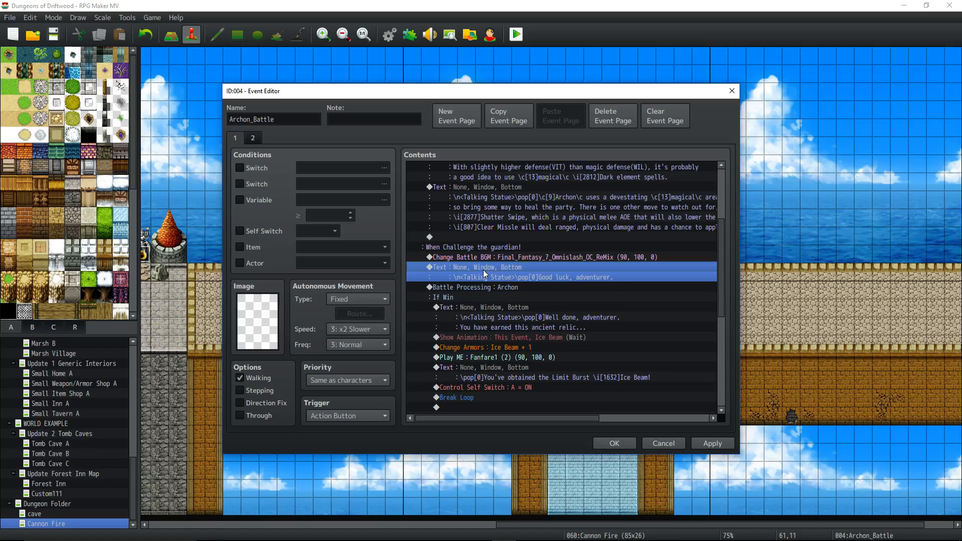
pyautogui.click(497, 284)
pyautogui.click(498, 274)
pyautogui.scroll(-1, 502, 276)
pyautogui.click(505, 269)
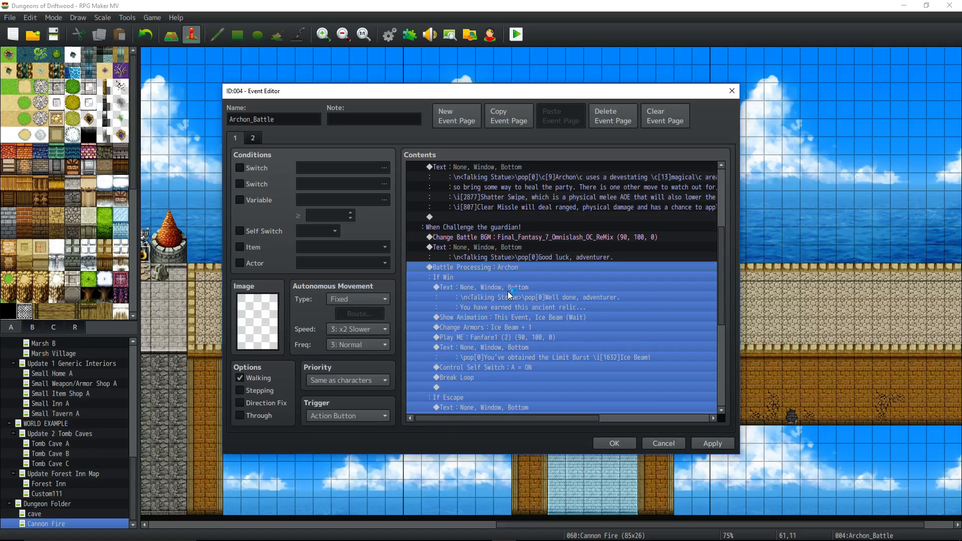
# Examine the Archon Battle Processing command and the "Well done, adventurer." message in its If Win branch
pyautogui.scroll(-1, 506, 281)
pyautogui.scroll(-2, 505, 262)
pyautogui.click(500, 218)
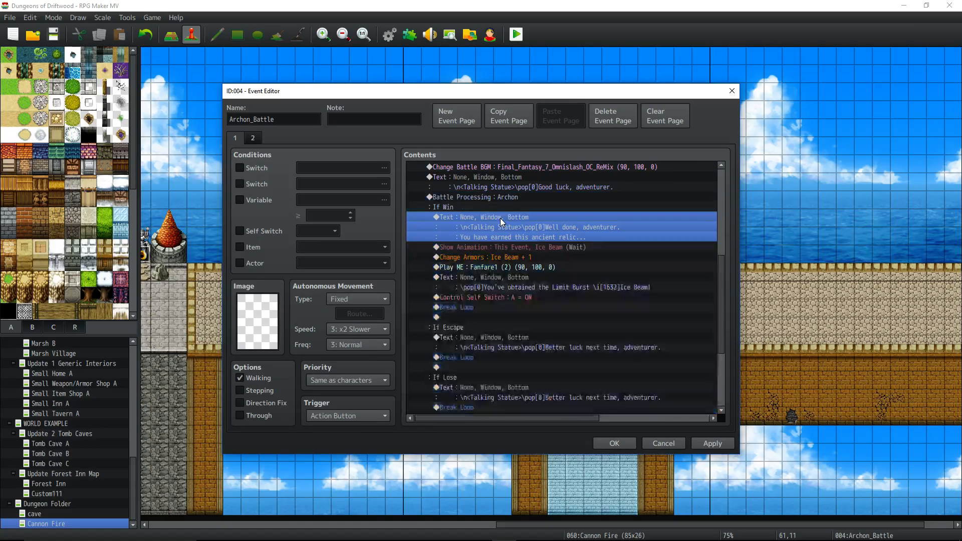
pyautogui.click(502, 208)
pyautogui.click(504, 199)
pyautogui.click(503, 208)
pyautogui.click(506, 197)
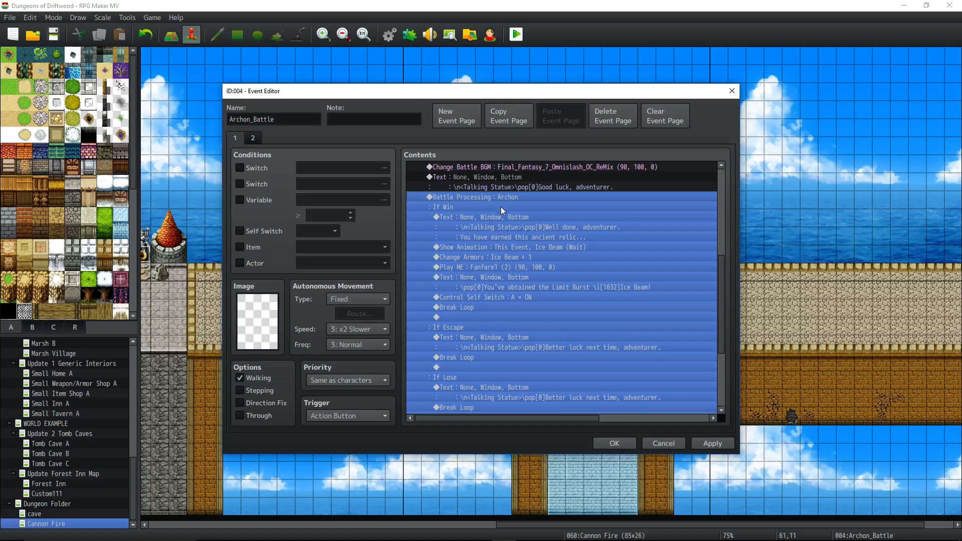
pyautogui.click(499, 257)
pyautogui.click(498, 207)
pyautogui.click(498, 220)
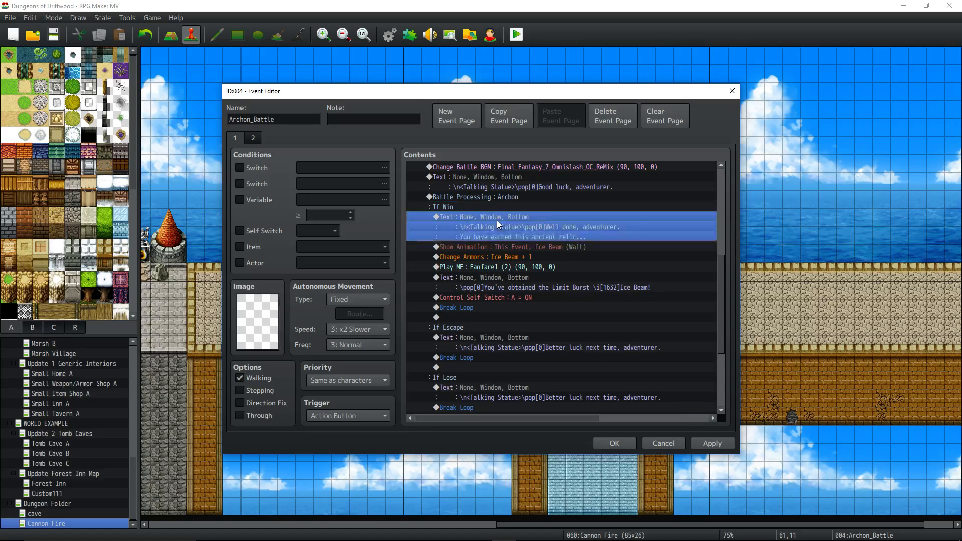
# Review the Ice Beam animation, the Change Armors reward and the Fanfare1 (2) sound in the If Win branch
pyautogui.click(522, 257)
pyautogui.click(523, 230)
pyautogui.click(545, 248)
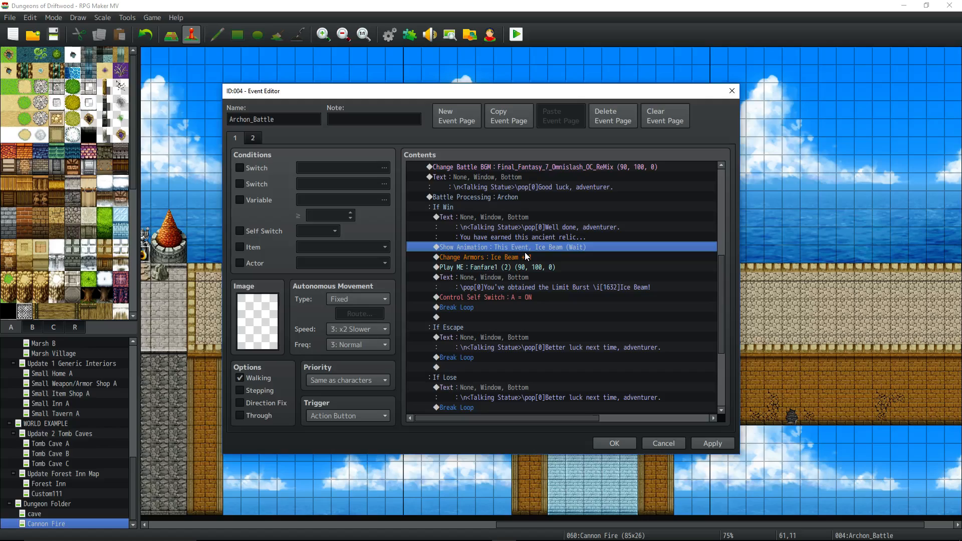
pyautogui.click(526, 255)
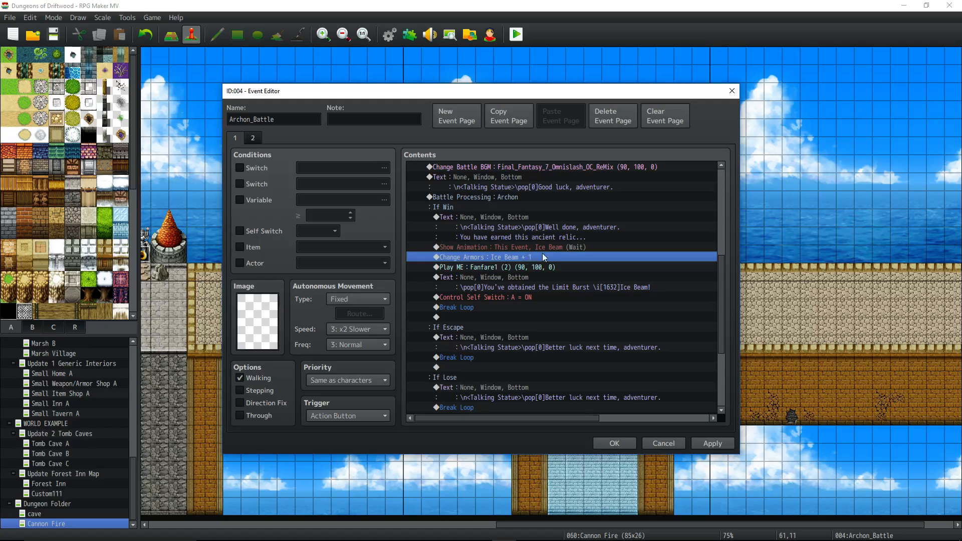
pyautogui.click(527, 268)
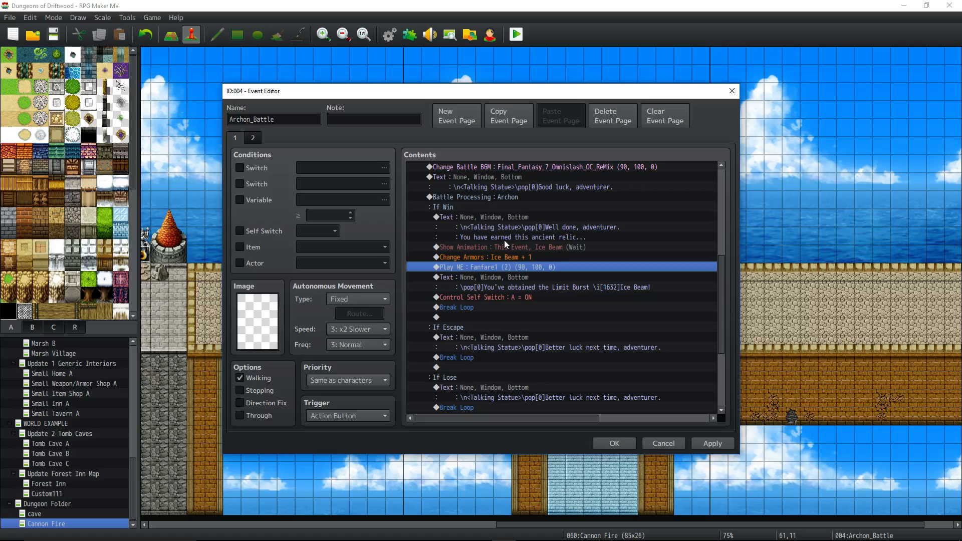
# Review the Limit Burst message, the Control Self Switch A command and the Break Loop ending the If Win branch
pyautogui.click(549, 275)
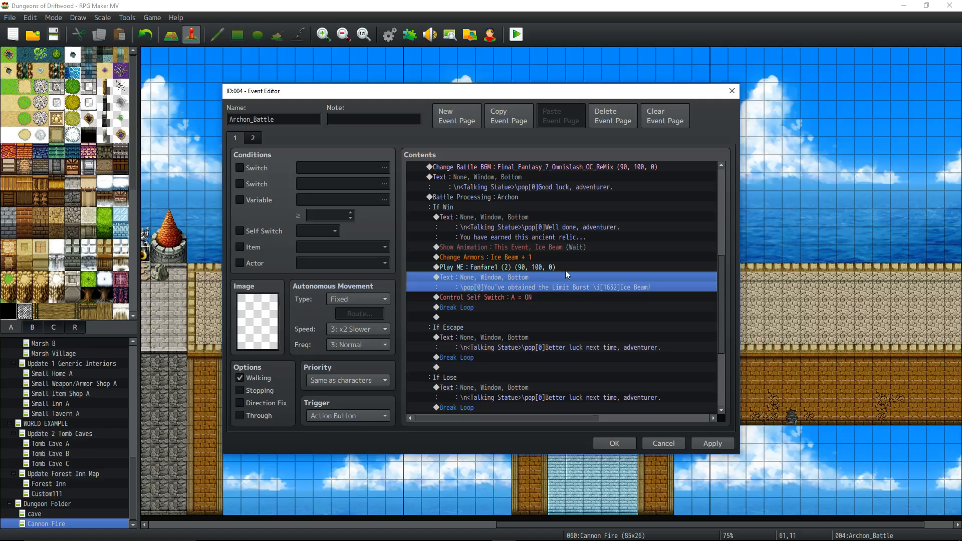
pyautogui.click(561, 294)
pyautogui.click(521, 268)
pyautogui.click(518, 278)
pyautogui.click(545, 297)
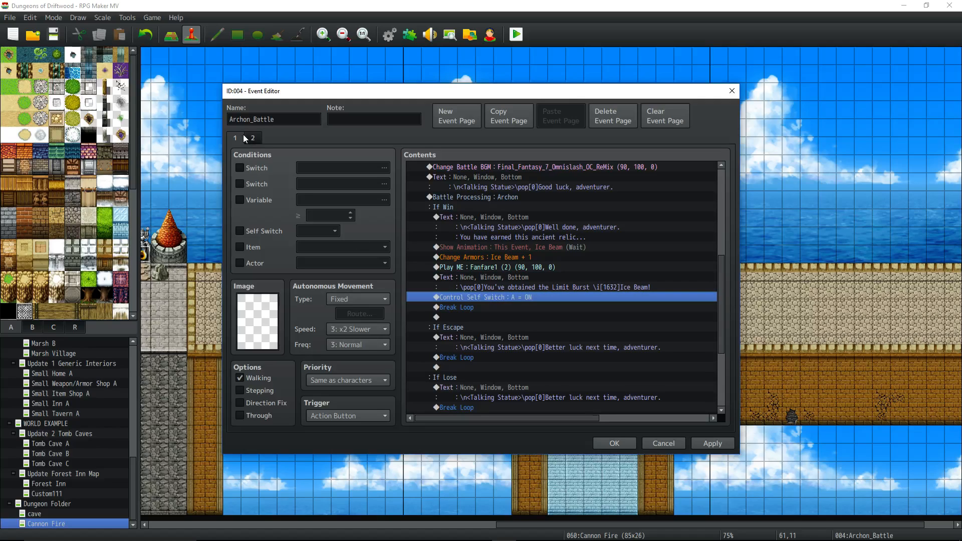
pyautogui.click(448, 307)
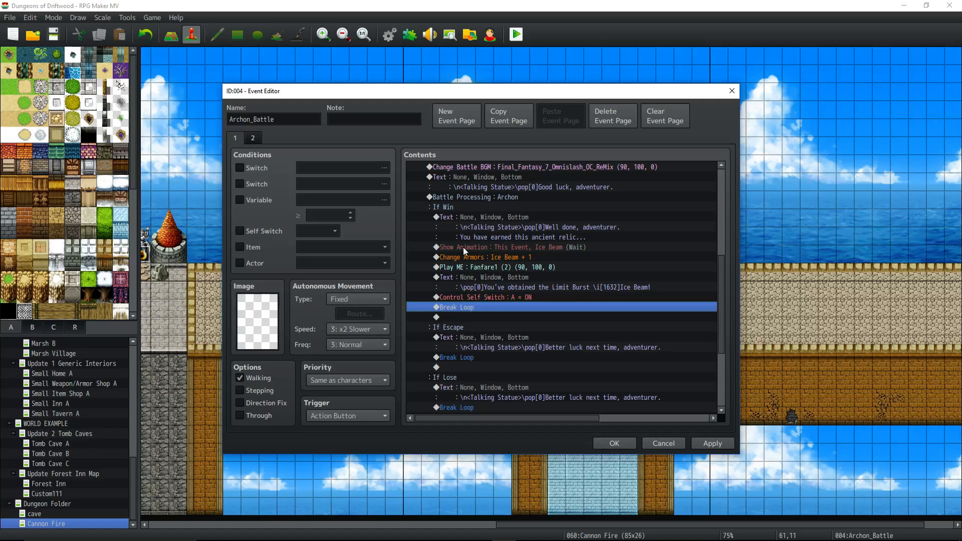
# Review the "Better luck next time, adventurer." messages in the If Escape and If Lose branches
pyautogui.click(464, 337)
pyautogui.click(512, 363)
pyautogui.scroll(-1, 501, 346)
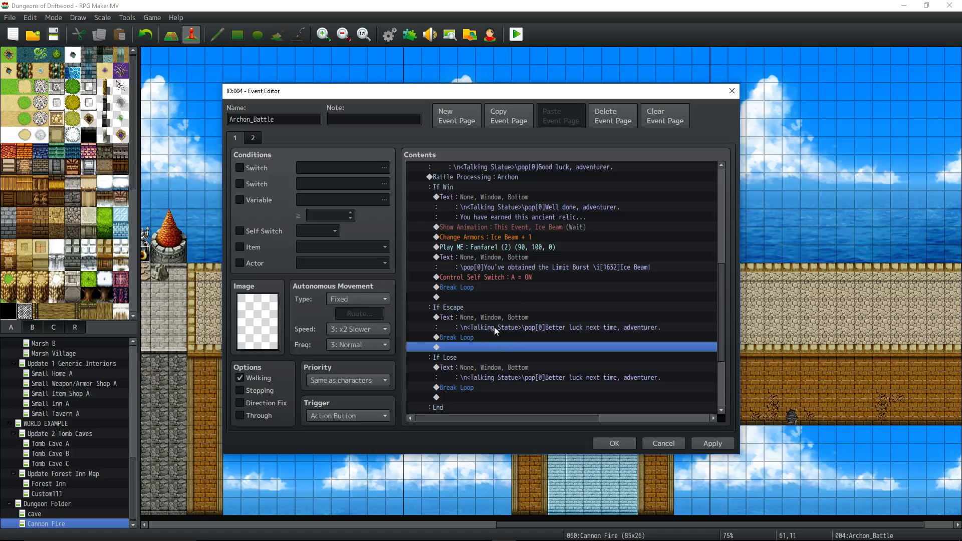
pyautogui.click(491, 317)
pyautogui.click(476, 338)
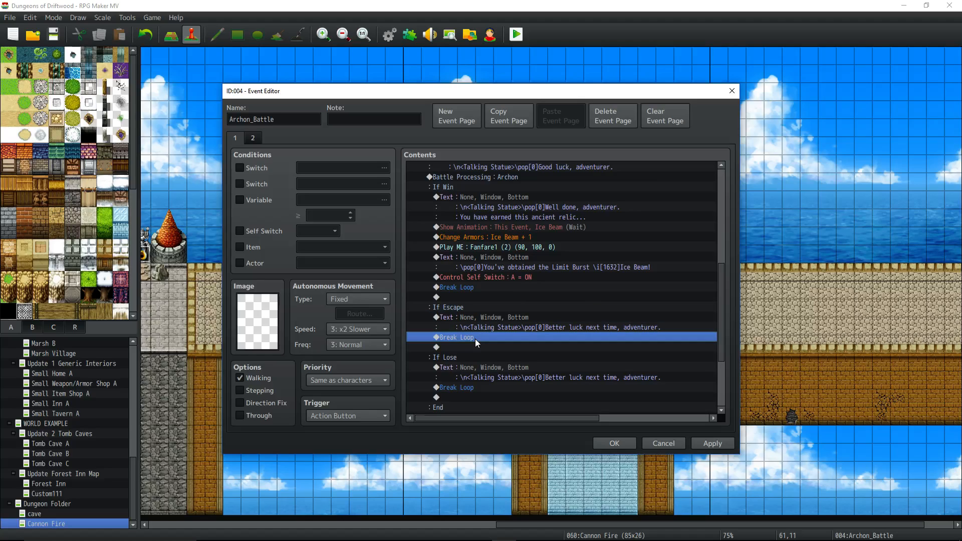
pyautogui.scroll(-2, 475, 339)
pyautogui.click(502, 329)
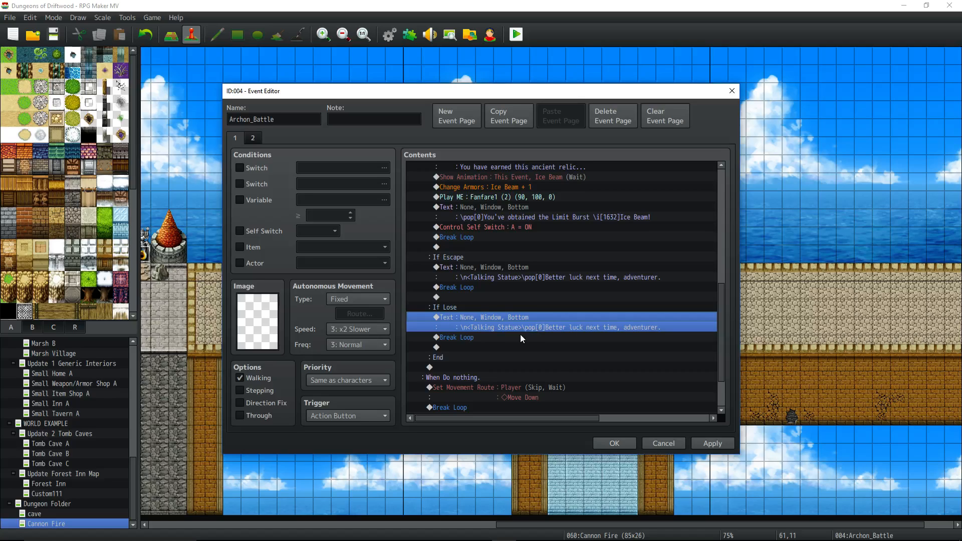
# Compare the Break Loop commands in the If Escape, If Lose and "Do nothing." branches
pyautogui.scroll(-2, 521, 335)
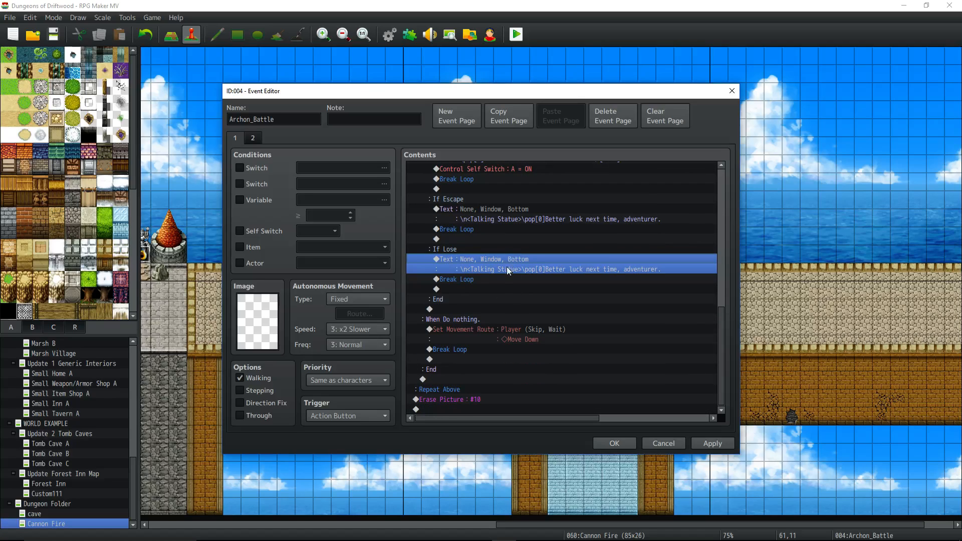
pyautogui.click(501, 282)
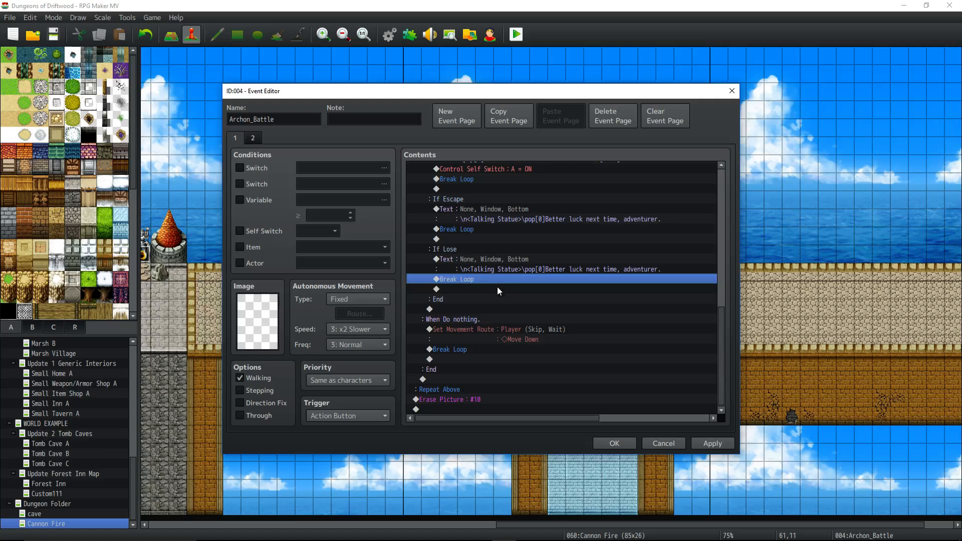
pyautogui.moveTo(497, 287); pyautogui.dragTo(504, 262)
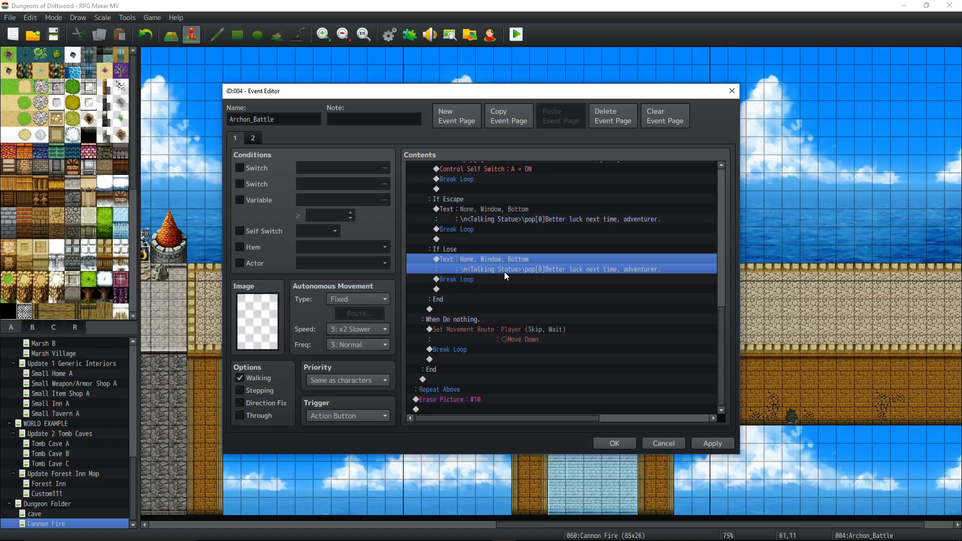
pyautogui.click(507, 281)
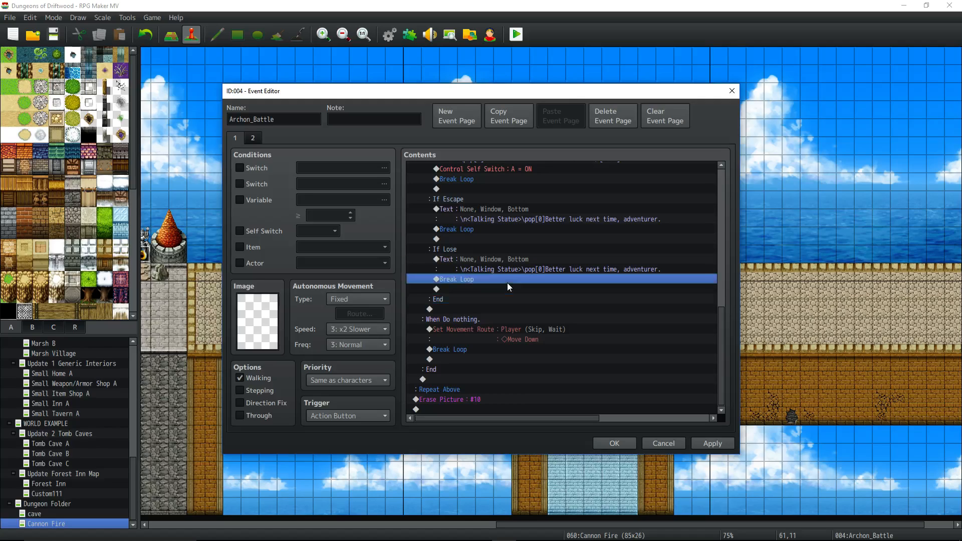
pyautogui.click(473, 228)
pyautogui.click(462, 281)
pyautogui.click(466, 230)
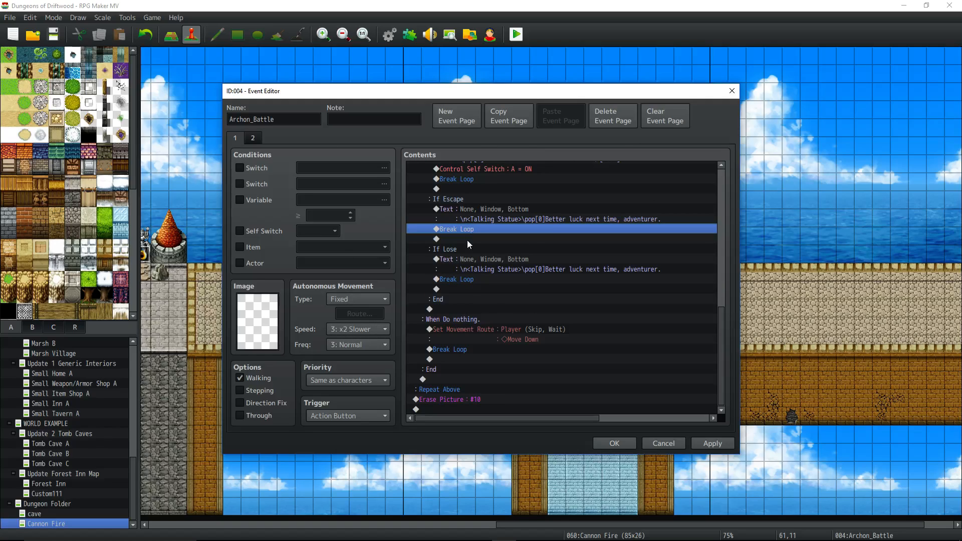
pyautogui.click(467, 279)
pyautogui.click(467, 350)
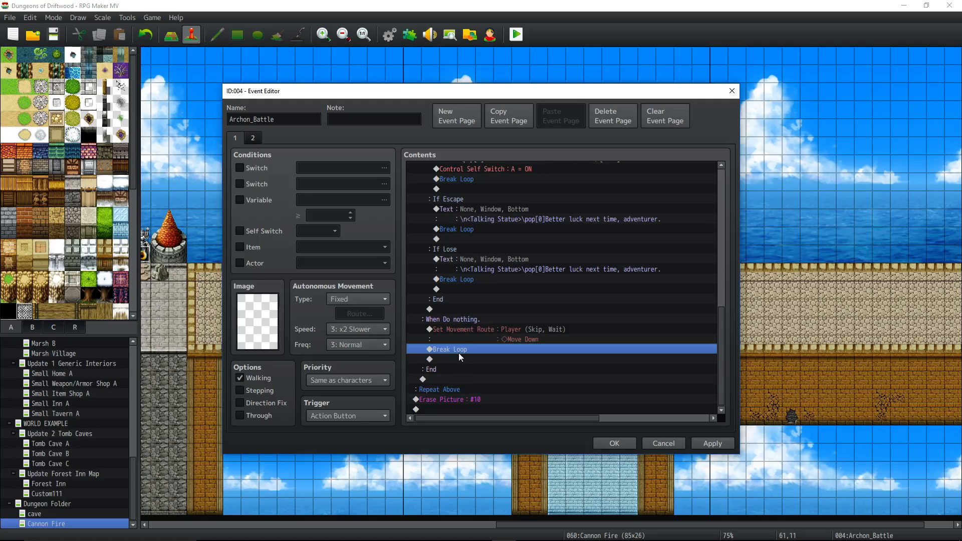
# Review the player's Move Down route under the "Do nothing." choice and close the event, keeping its changes
pyautogui.click(480, 321)
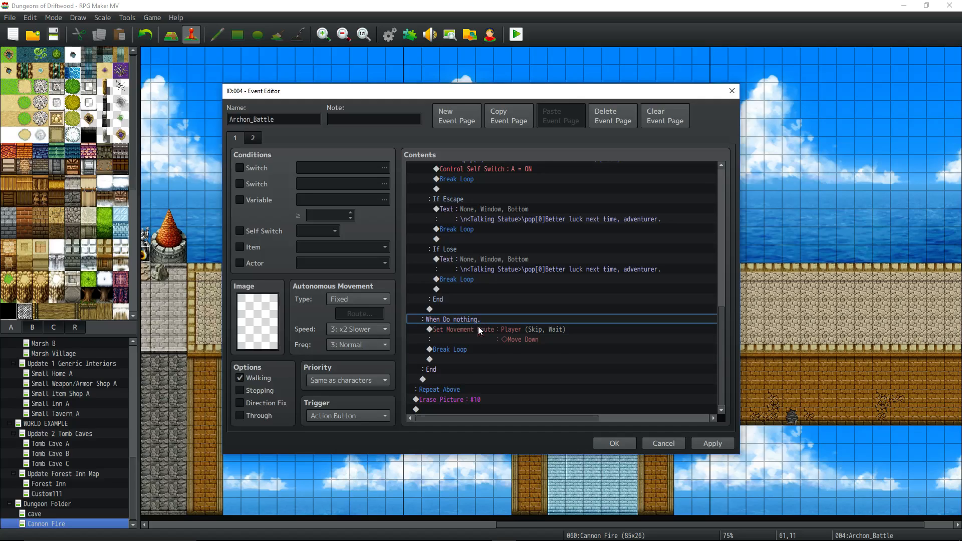
pyautogui.click(481, 329)
pyautogui.click(460, 349)
pyautogui.click(474, 335)
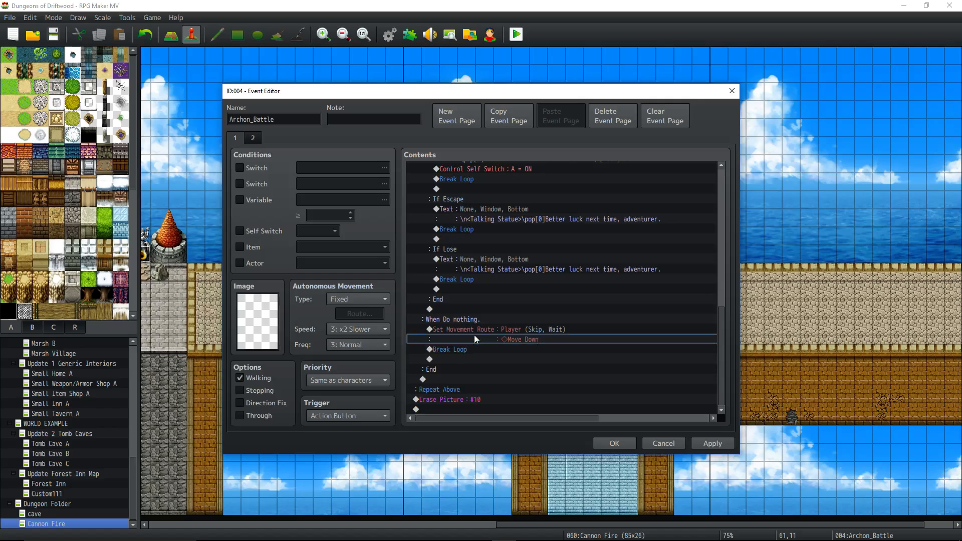
pyautogui.click(604, 443)
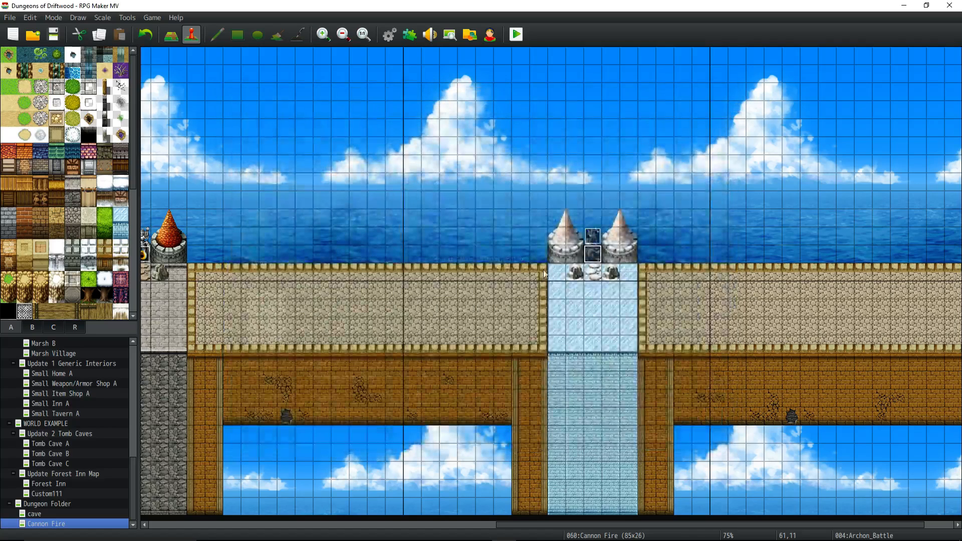
# Examine the map tiles directly below the Archon_Battle event, where the player stands and steps down
pyautogui.click(596, 269)
pyautogui.click(594, 289)
pyautogui.click(594, 271)
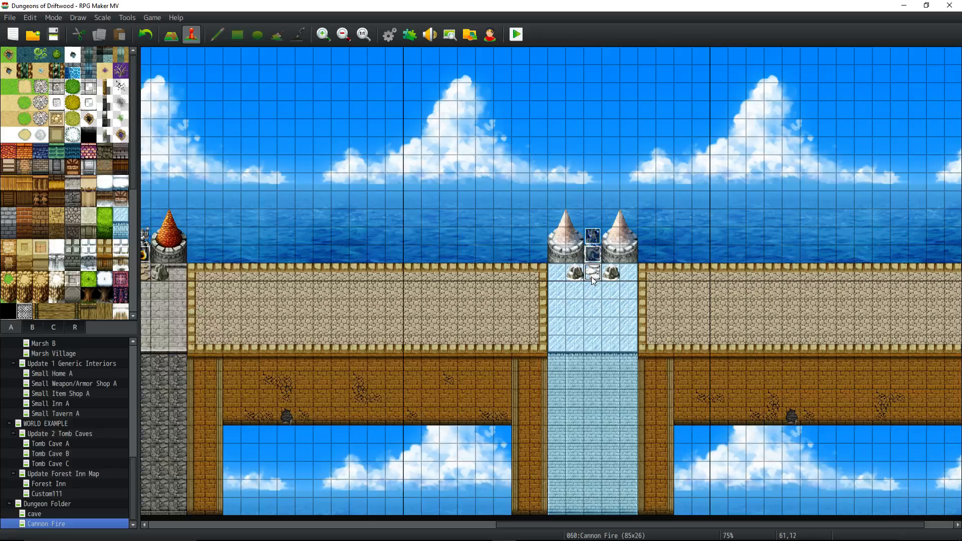
# Reopen the Archon_Battle event, review the Skip If Cannot Move option of the "Do nothing." movement route, and close the event
pyautogui.rightClick(593, 248)
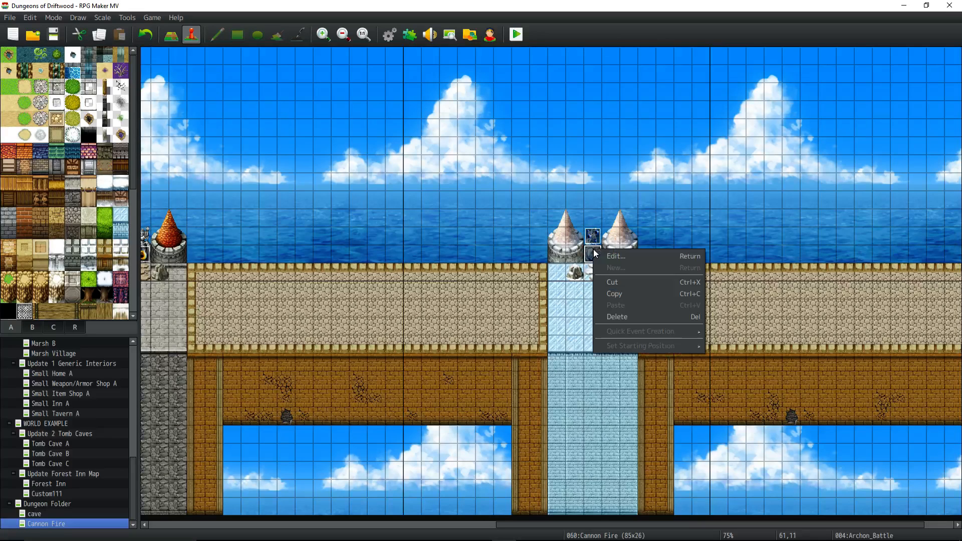
pyautogui.click(611, 253)
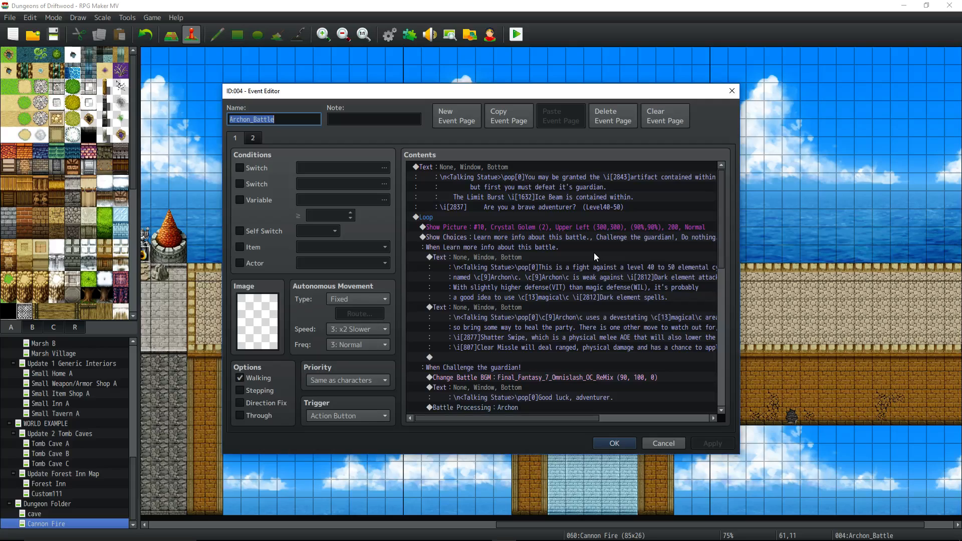
pyautogui.scroll(-12, 595, 254)
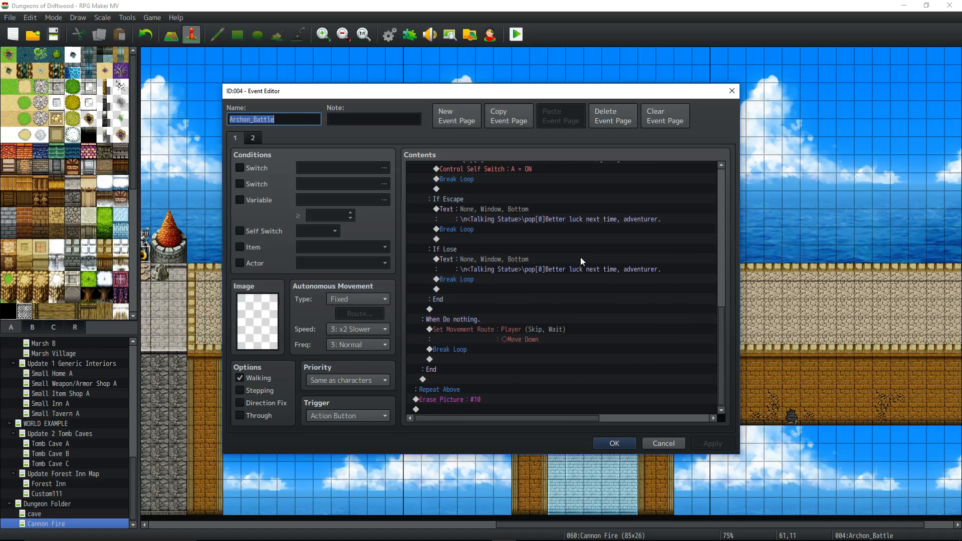
pyautogui.click(513, 330)
pyautogui.rightClick(513, 329)
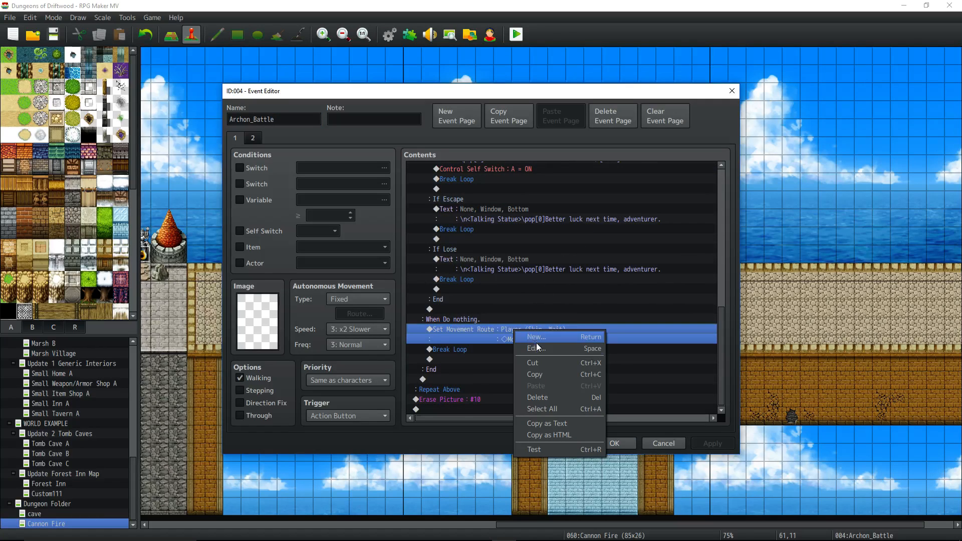
pyautogui.click(536, 343)
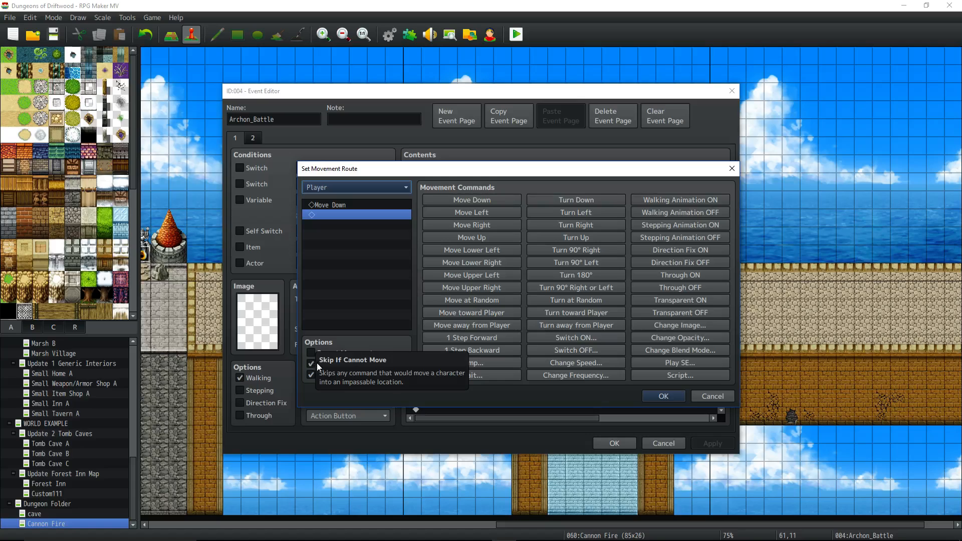
pyautogui.click(657, 401)
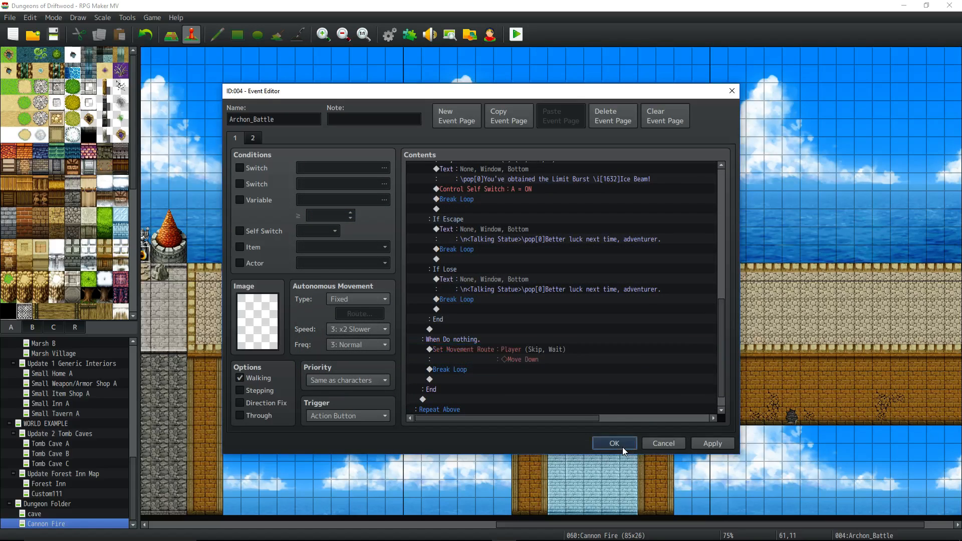
pyautogui.click(622, 445)
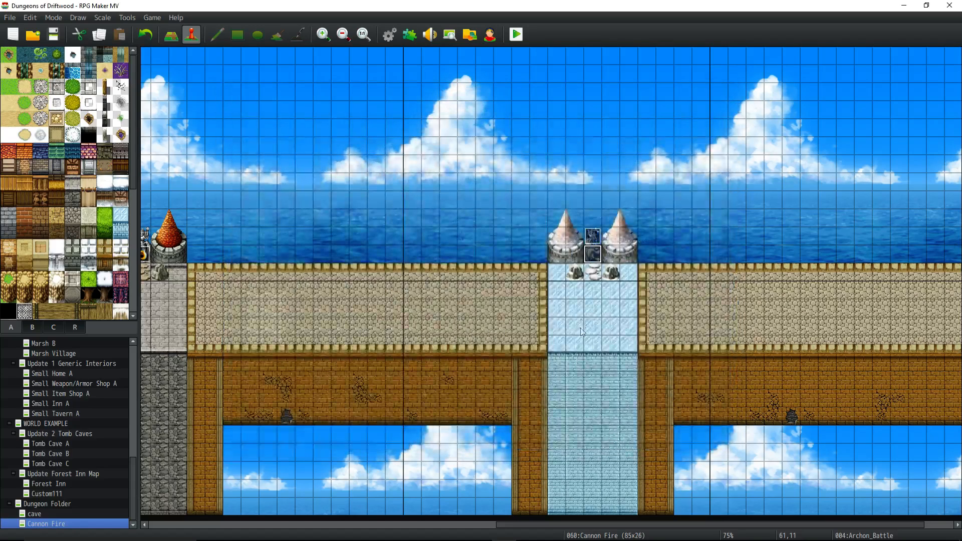
# Inspect the region IDs around the statue and return to the A tileset view
pyautogui.click(575, 274)
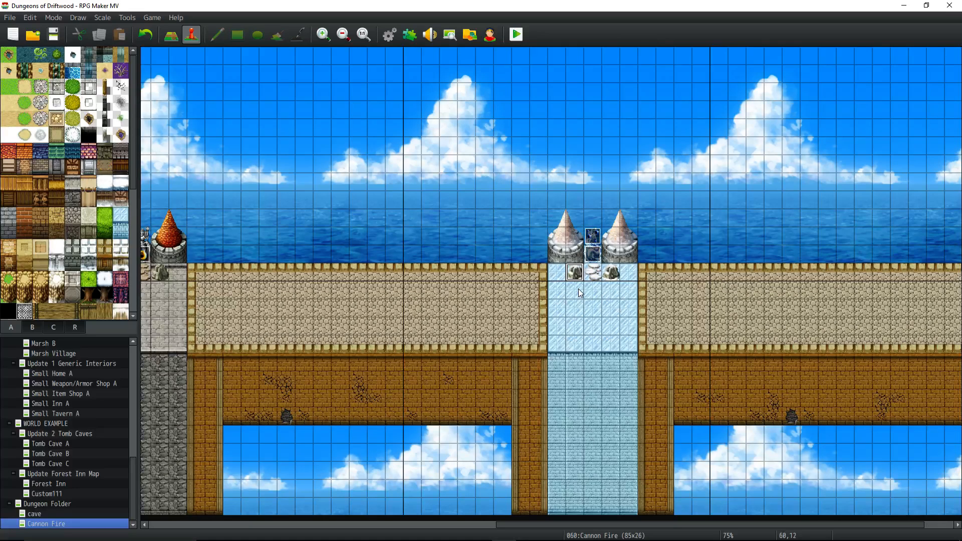
pyautogui.click(75, 326)
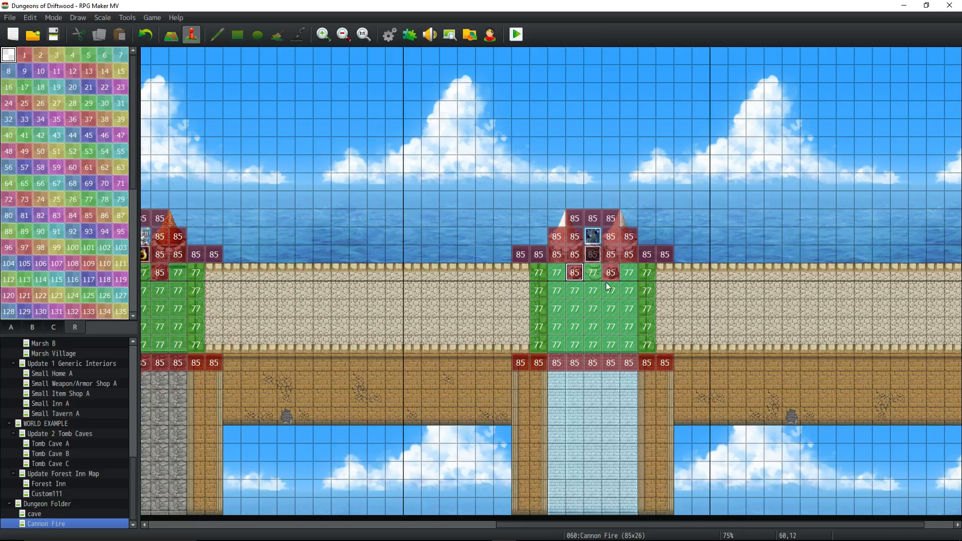
pyautogui.click(15, 327)
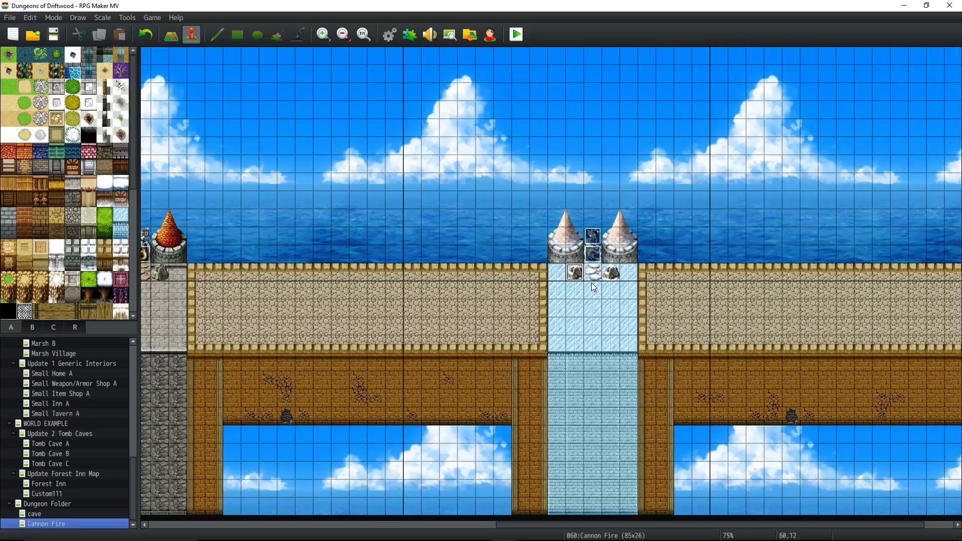
# Open the Archon_Battle event and review its Battle Processing block, the "Do nothing." Break Loop and the closing Erase Picture command
pyautogui.rightClick(593, 253)
pyautogui.click(602, 257)
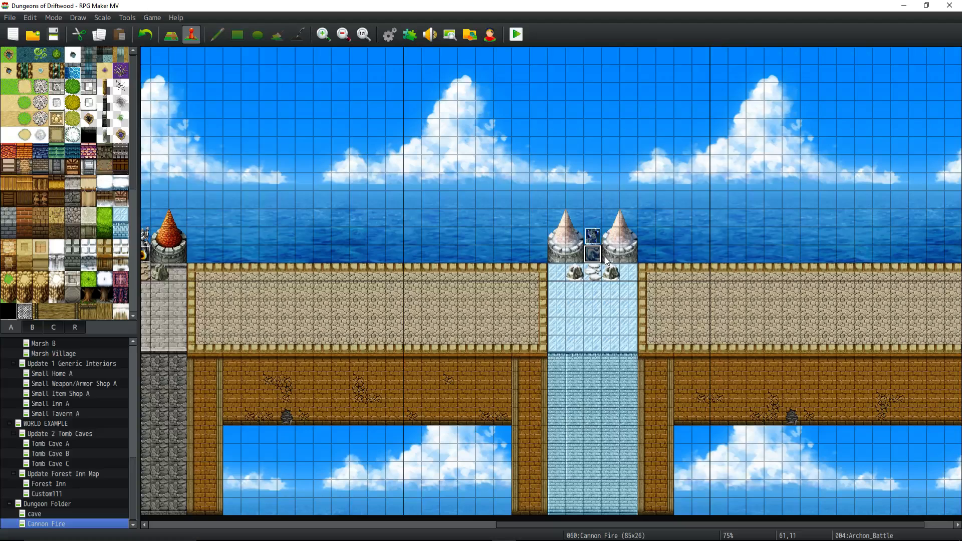
pyautogui.moveTo(721, 204); pyautogui.dragTo(724, 351)
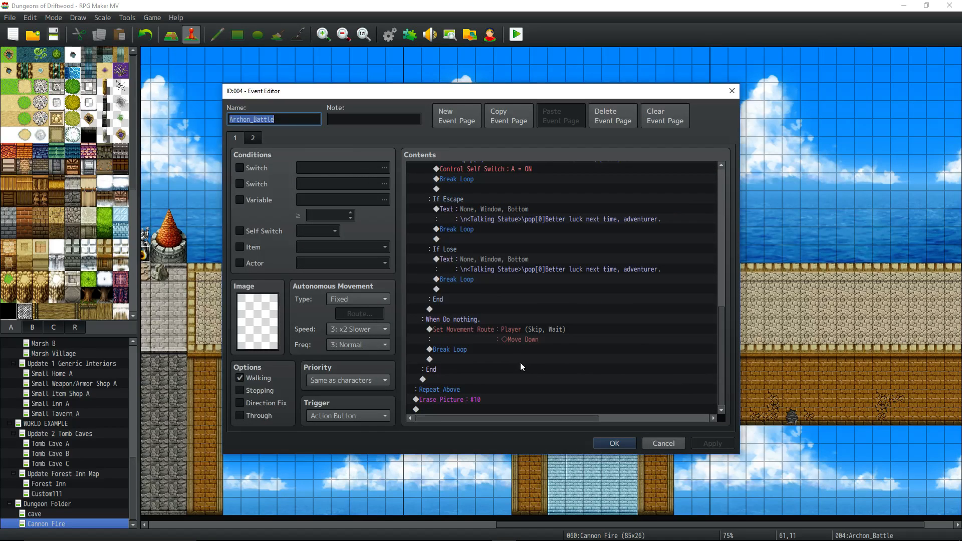
pyautogui.click(503, 341)
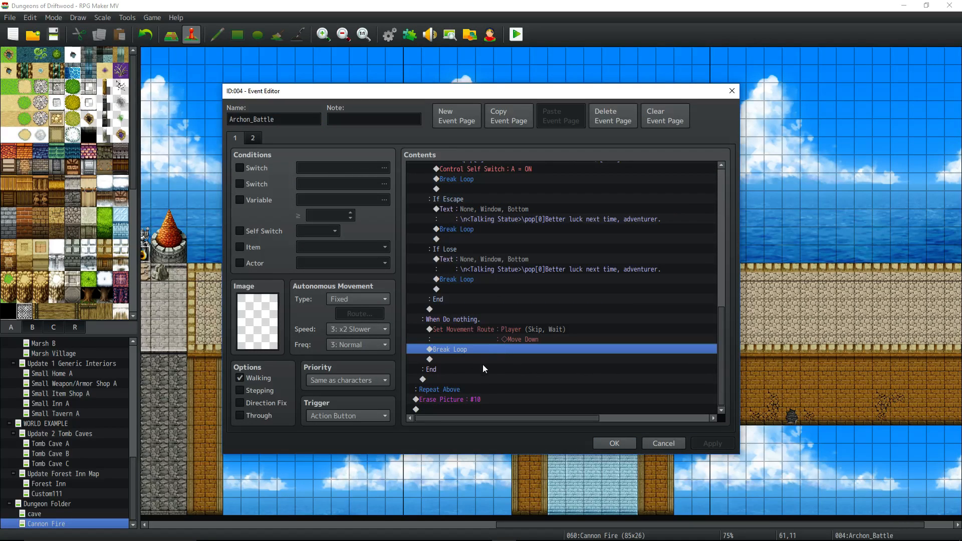
pyautogui.click(469, 369)
pyautogui.scroll(6, 469, 371)
pyautogui.click(462, 240)
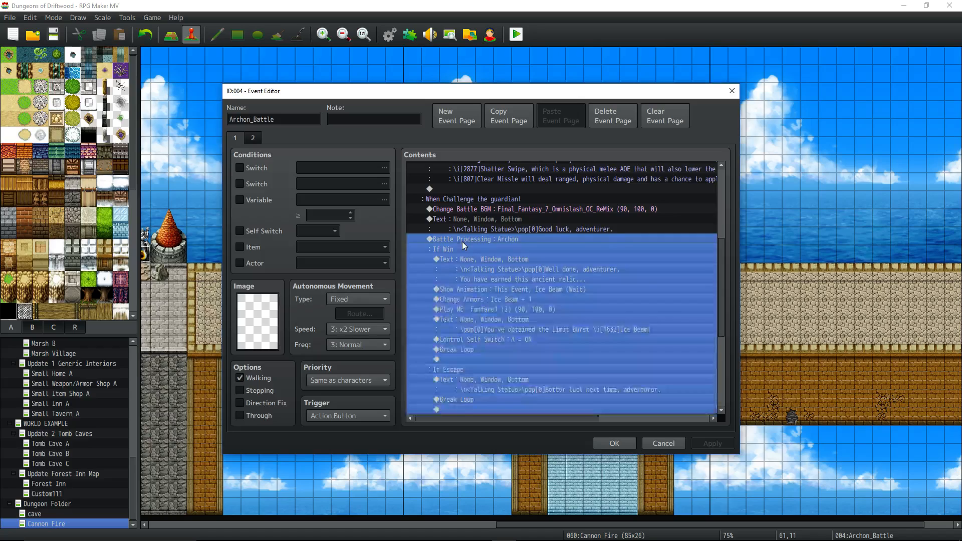
pyautogui.scroll(-5, 466, 258)
pyautogui.scroll(-1, 471, 289)
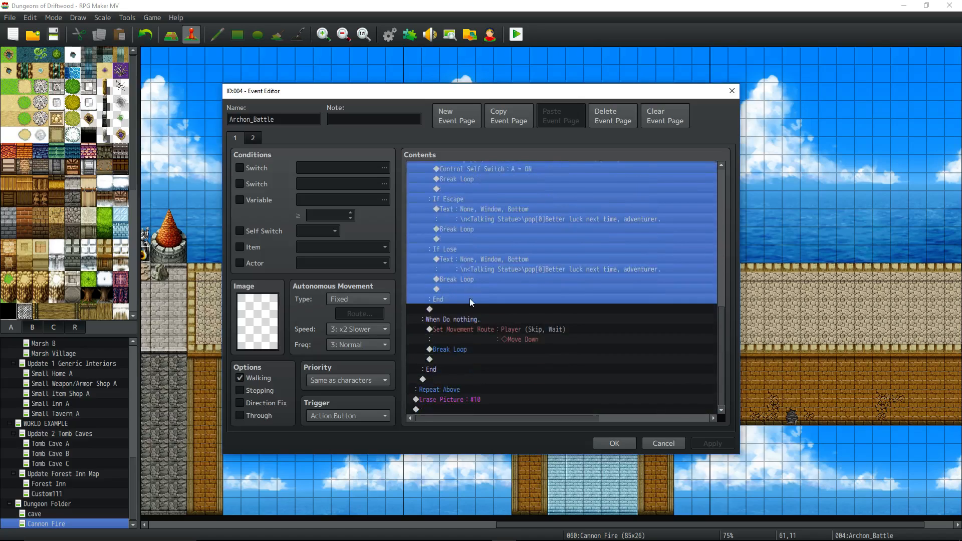
pyautogui.click(467, 348)
pyautogui.click(453, 390)
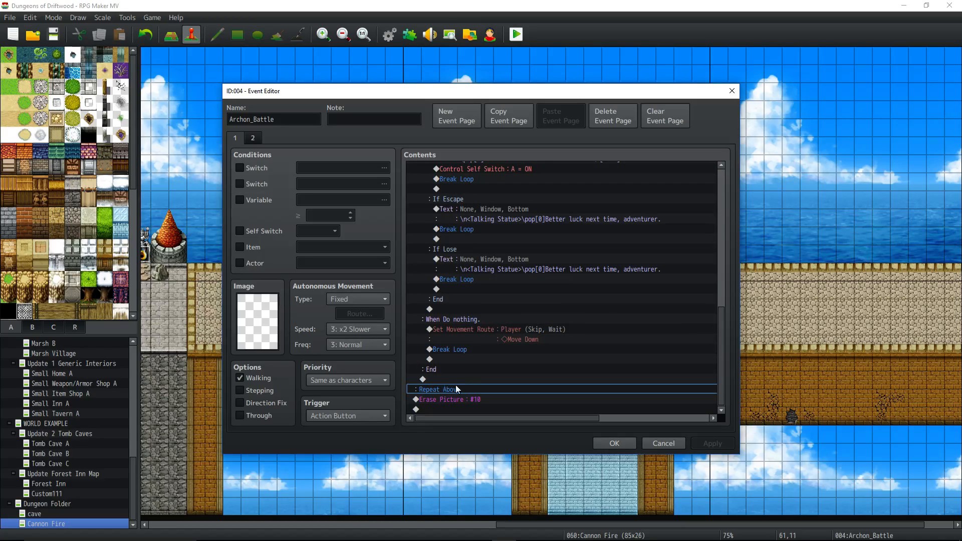
pyautogui.click(453, 400)
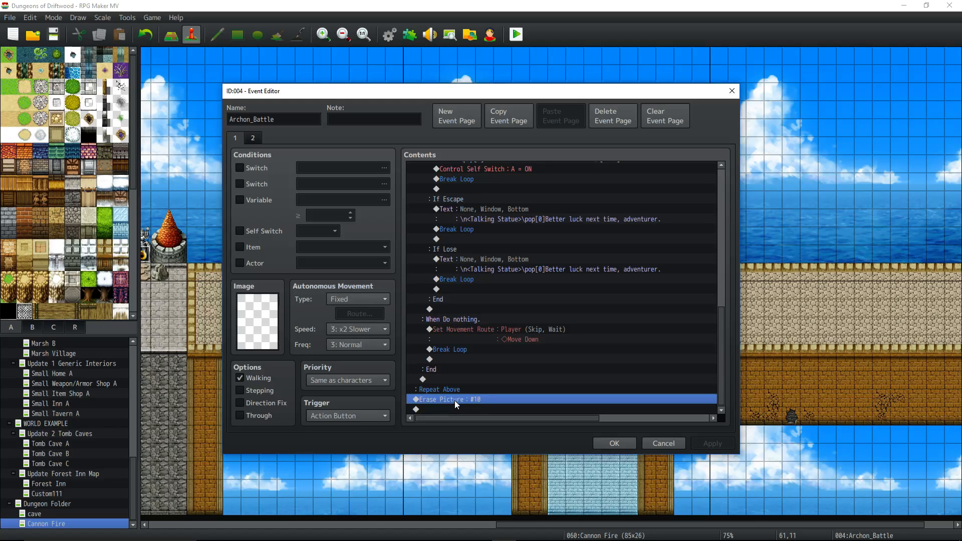
# Trace the Break Loop commands in every battle outcome to Erase Picture #10, and review the Show Picture and Show Choices commands opening the loop
pyautogui.click(461, 351)
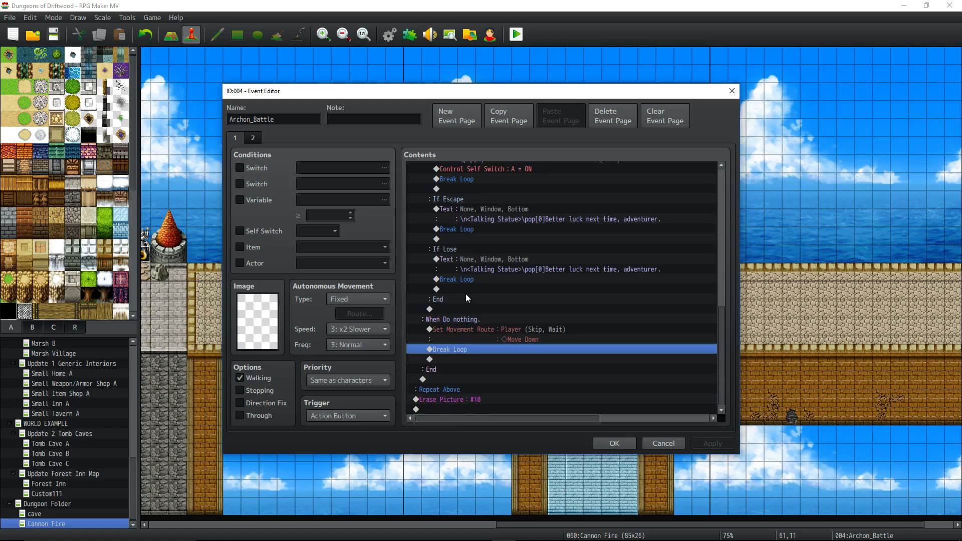
pyautogui.click(469, 279)
pyautogui.scroll(2, 476, 261)
pyautogui.click(477, 259)
pyautogui.scroll(2, 475, 268)
pyautogui.click(477, 272)
pyautogui.scroll(-3, 477, 273)
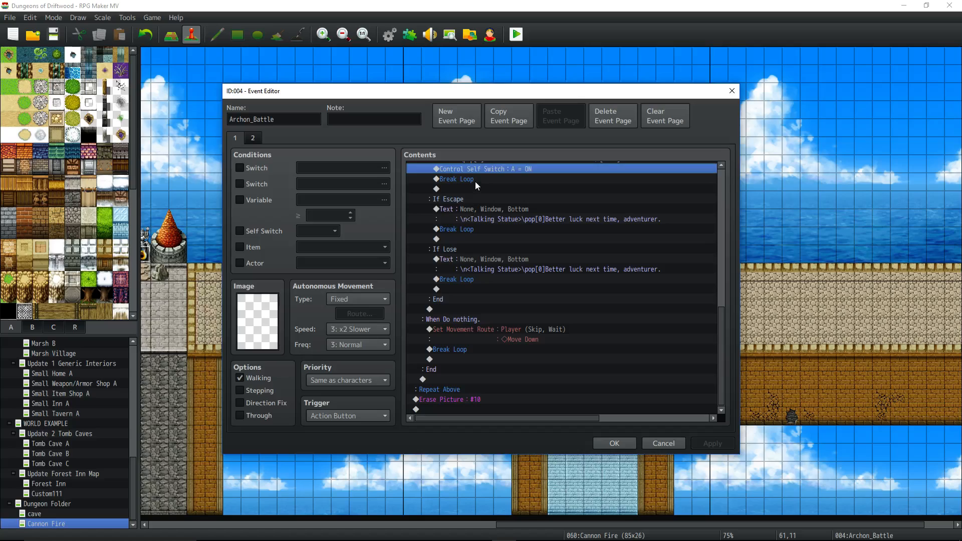
pyautogui.click(435, 408)
pyautogui.click(450, 402)
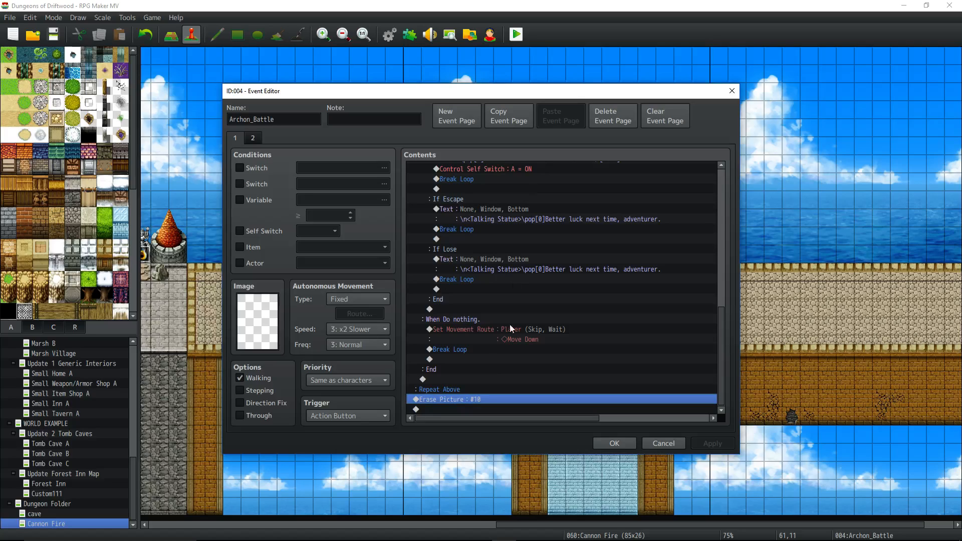
pyautogui.scroll(10, 471, 380)
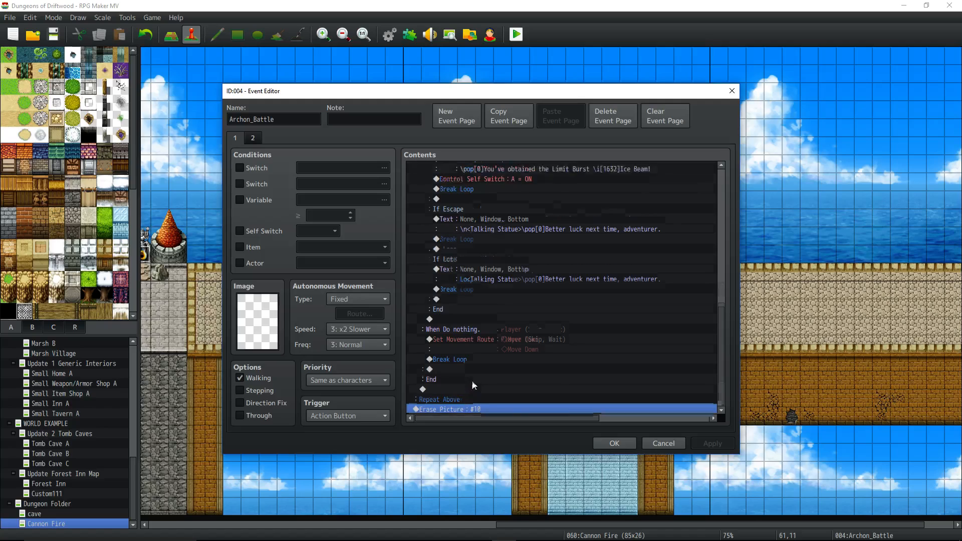
pyautogui.scroll(2, 481, 291)
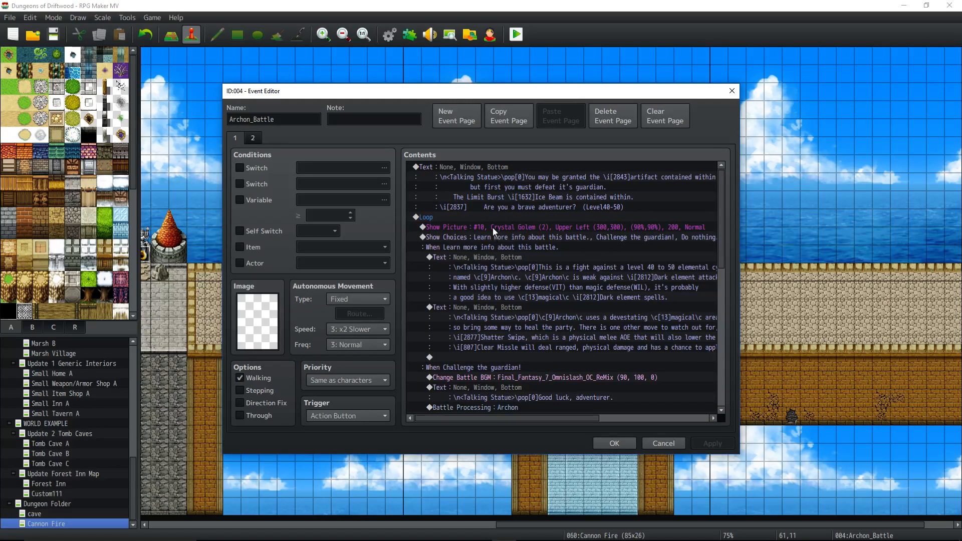
pyautogui.click(448, 235)
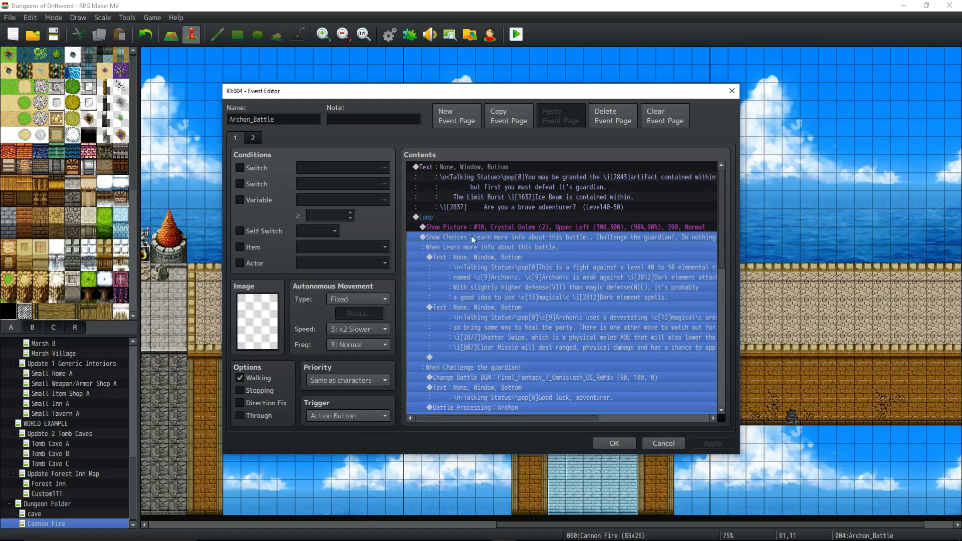
# Review the event's second page, including its Self Switch A condition and the statue's message
pyautogui.click(254, 139)
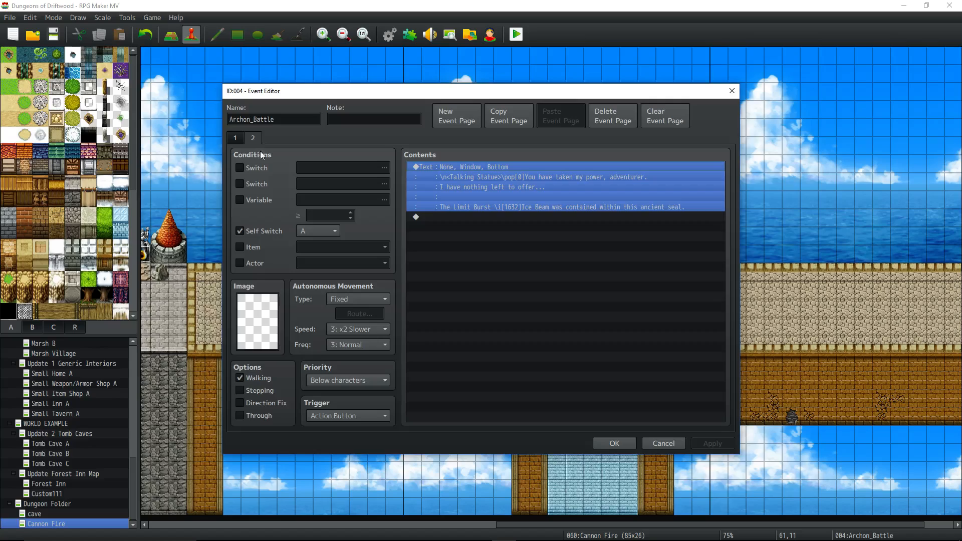
pyautogui.click(467, 190)
pyautogui.click(441, 217)
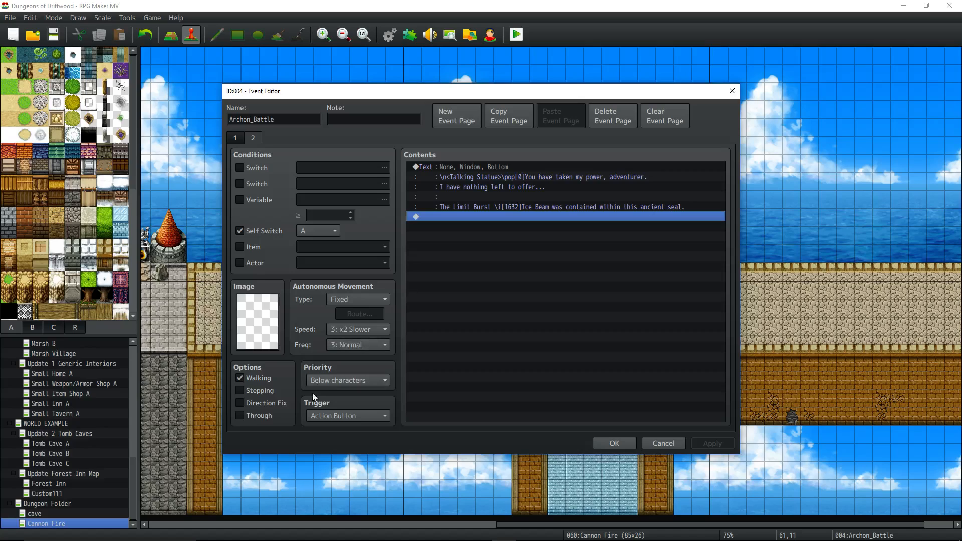
pyautogui.click(252, 137)
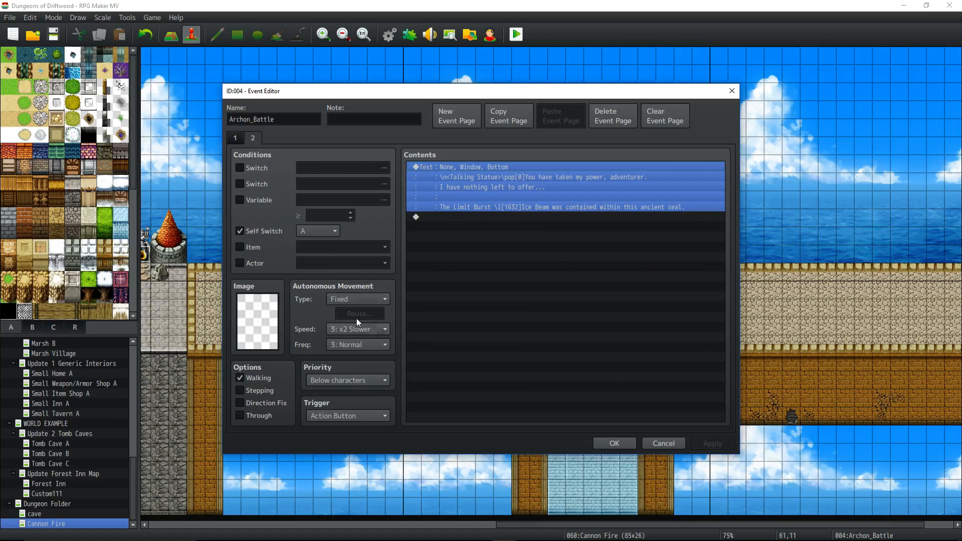
# Open the second page's Show Text command for editing and examine the Talking Statue's first two lines
pyautogui.rightClick(486, 172)
pyautogui.click(508, 191)
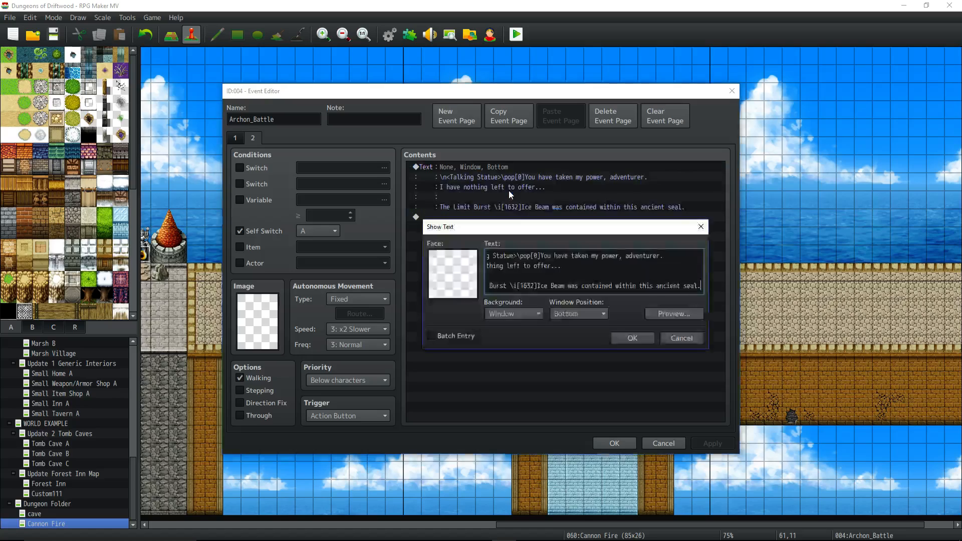
pyautogui.moveTo(577, 267); pyautogui.dragTo(460, 260)
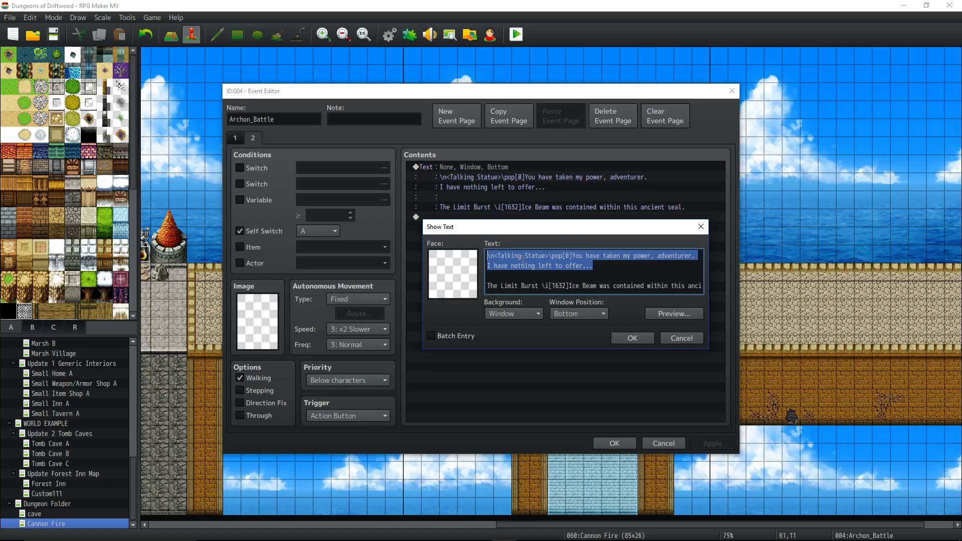
pyautogui.click(620, 276)
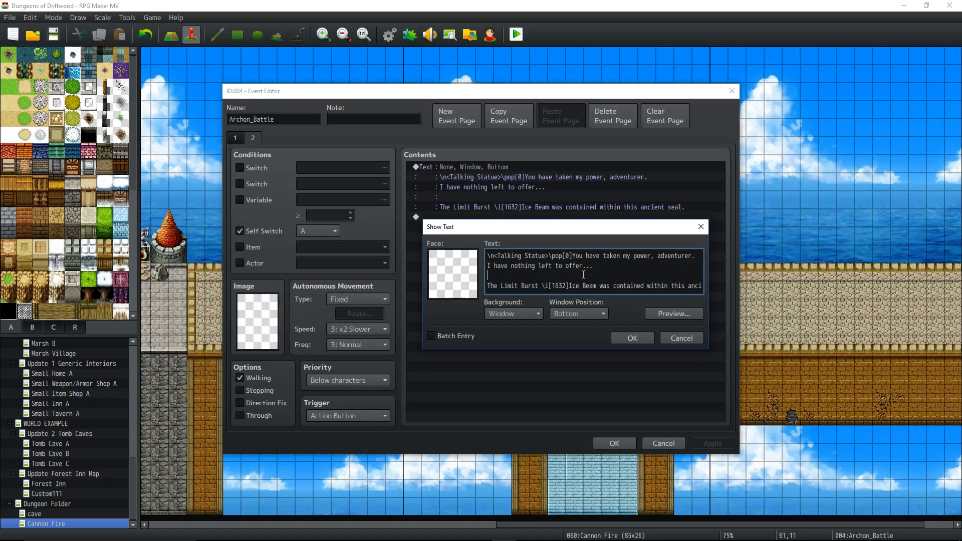
pyautogui.moveTo(583, 275); pyautogui.dragTo(483, 273)
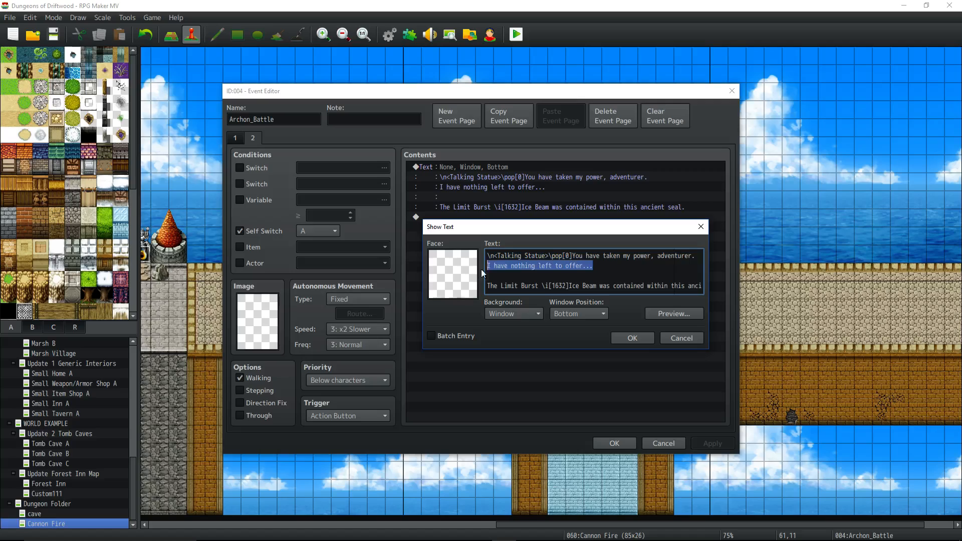
pyautogui.click(624, 271)
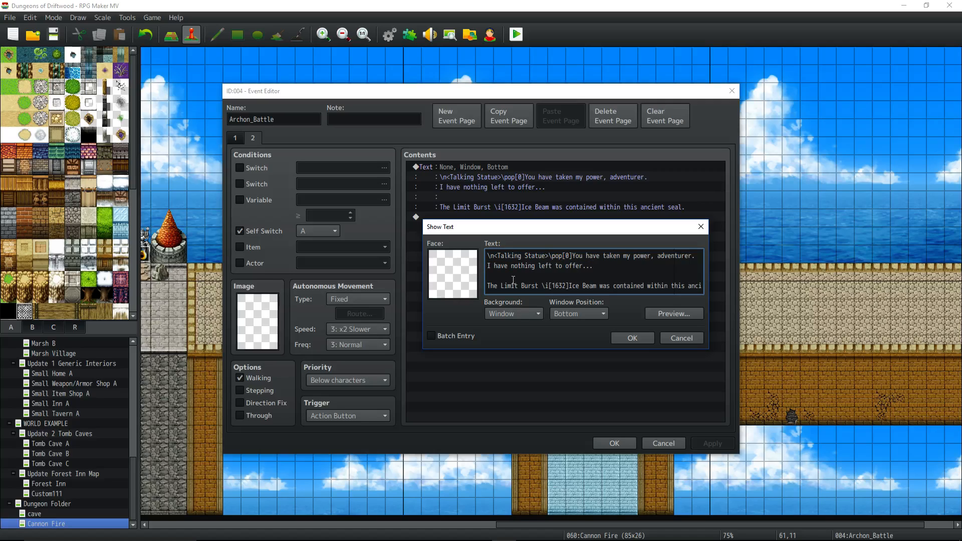
# Examine the message's last line about the Ice Beam Limit Burst, including its \i[1632] icon code, and close the text
pyautogui.moveTo(493, 287); pyautogui.dragTo(733, 292)
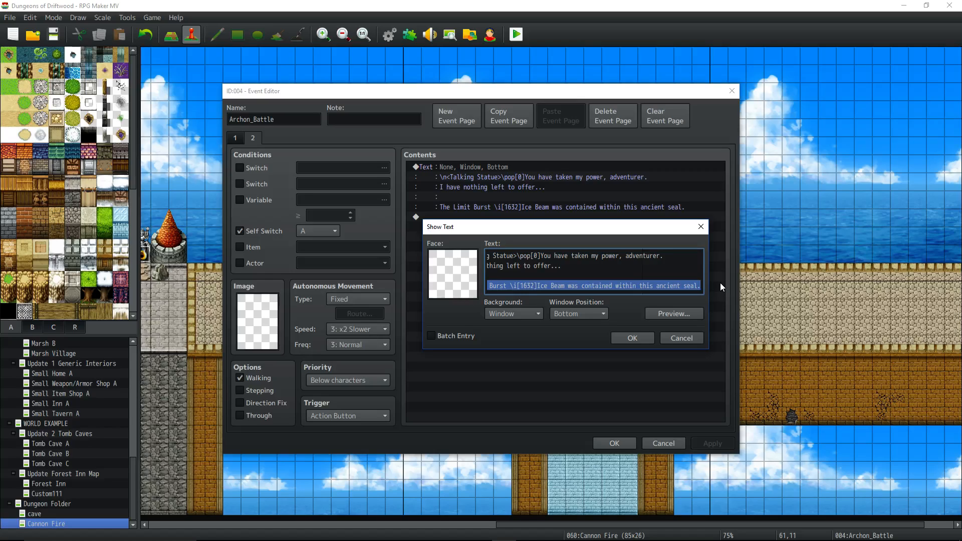
pyautogui.moveTo(488, 286); pyautogui.dragTo(618, 289)
pyautogui.click(562, 285)
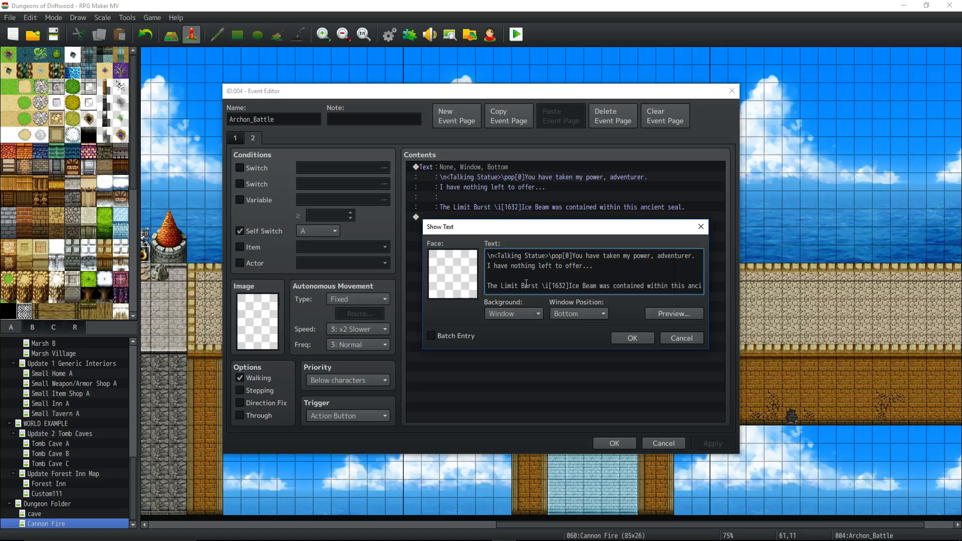
pyautogui.moveTo(524, 286); pyautogui.dragTo(642, 285)
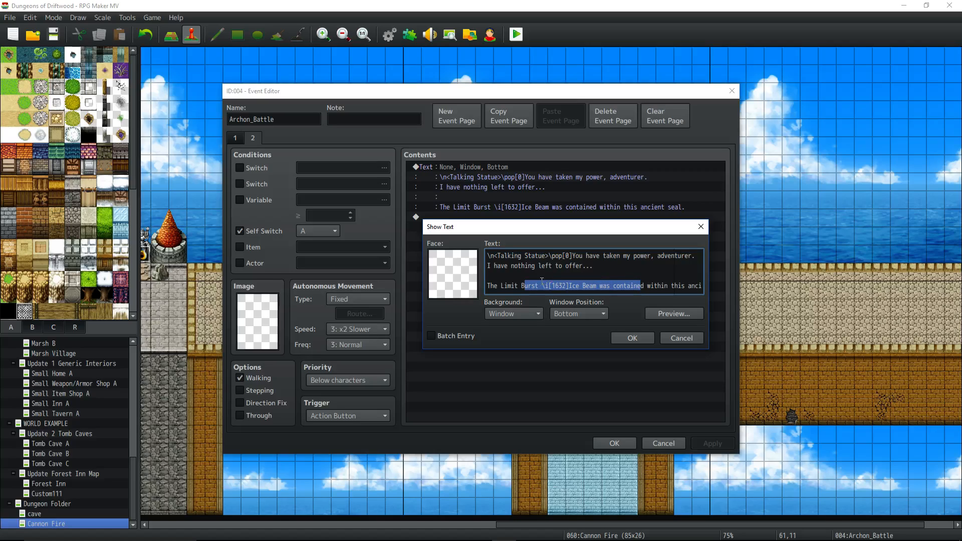
pyautogui.moveTo(541, 284); pyautogui.dragTo(608, 285)
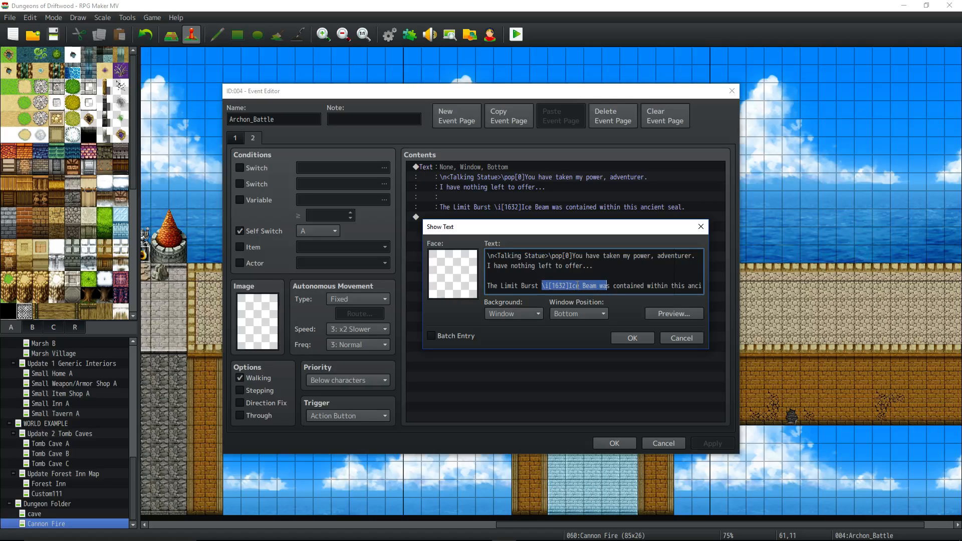
pyautogui.moveTo(543, 287); pyautogui.dragTo(747, 286)
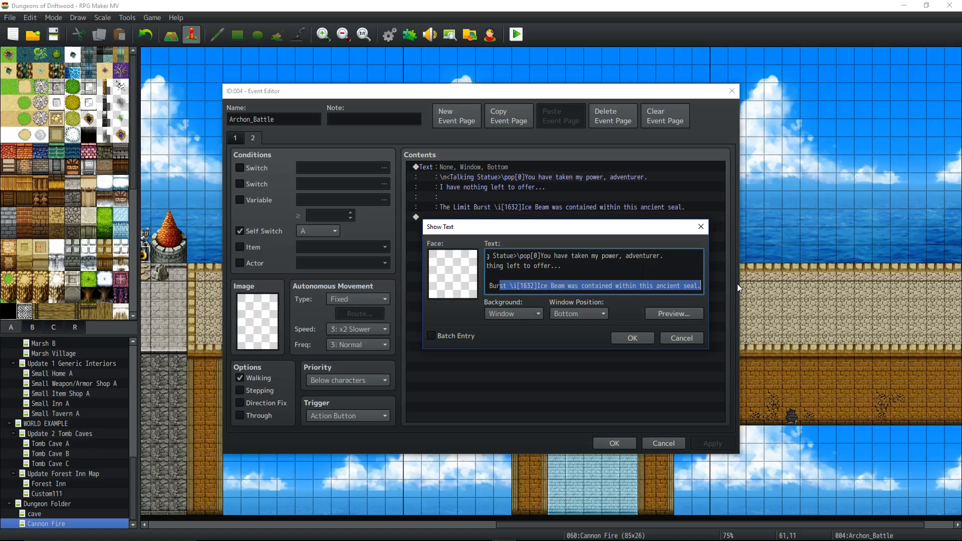
pyautogui.click(577, 273)
pyautogui.moveTo(574, 285); pyautogui.dragTo(736, 285)
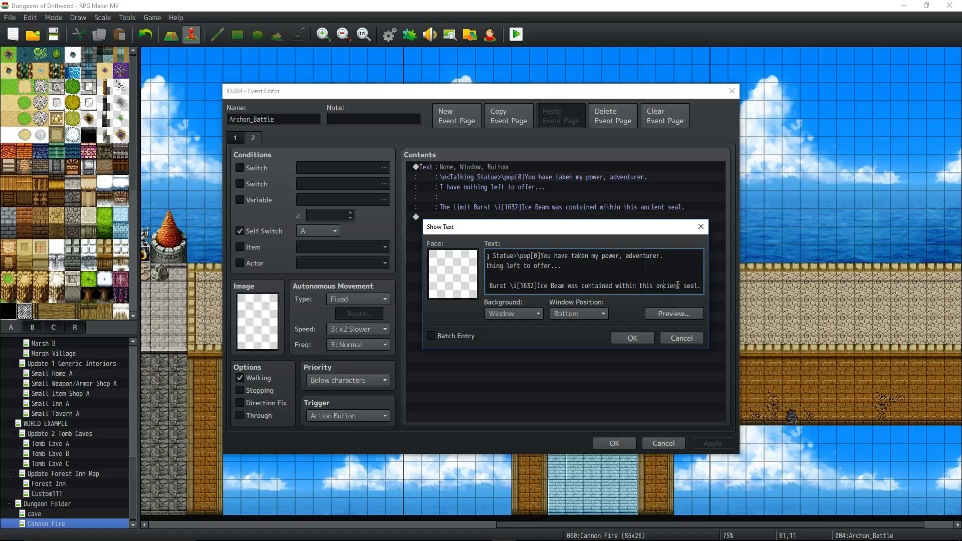
pyautogui.click(634, 335)
# Set the second event page's priority to Same as characters and close the event, keeping the change
pyautogui.click(478, 218)
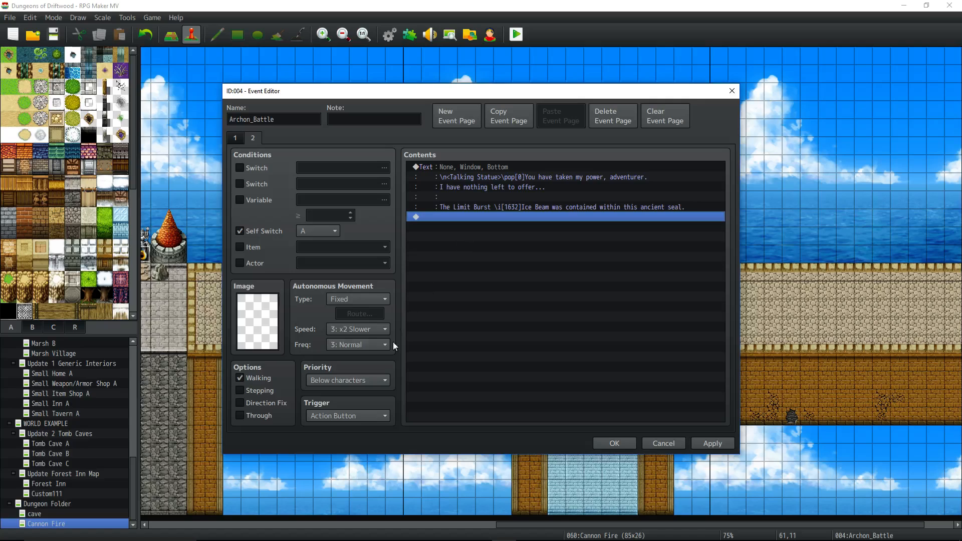
pyautogui.click(373, 381)
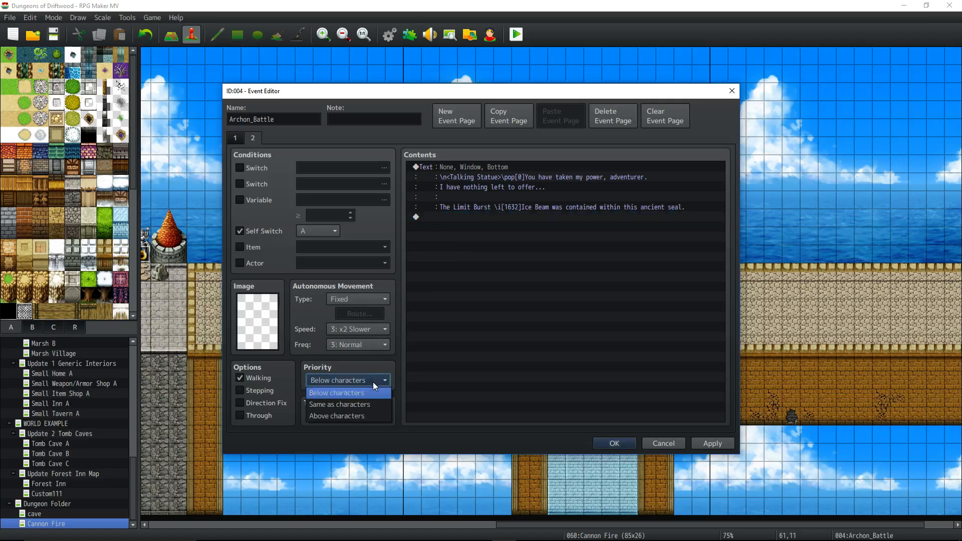
pyautogui.click(347, 404)
pyautogui.click(615, 444)
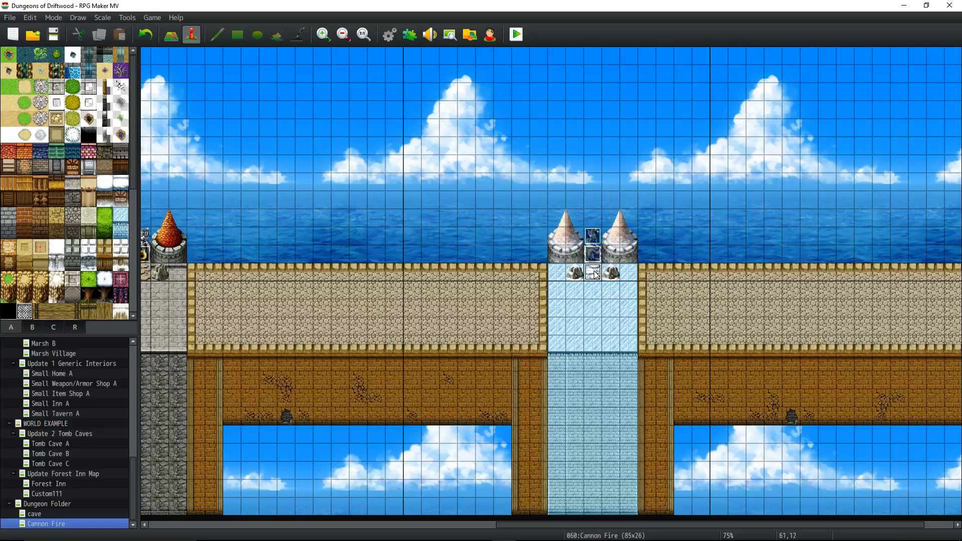
# Reopen the Archon_Battle event to check its second page's priority, close it, and select the icy floor tile at 61,14
pyautogui.press('Return')
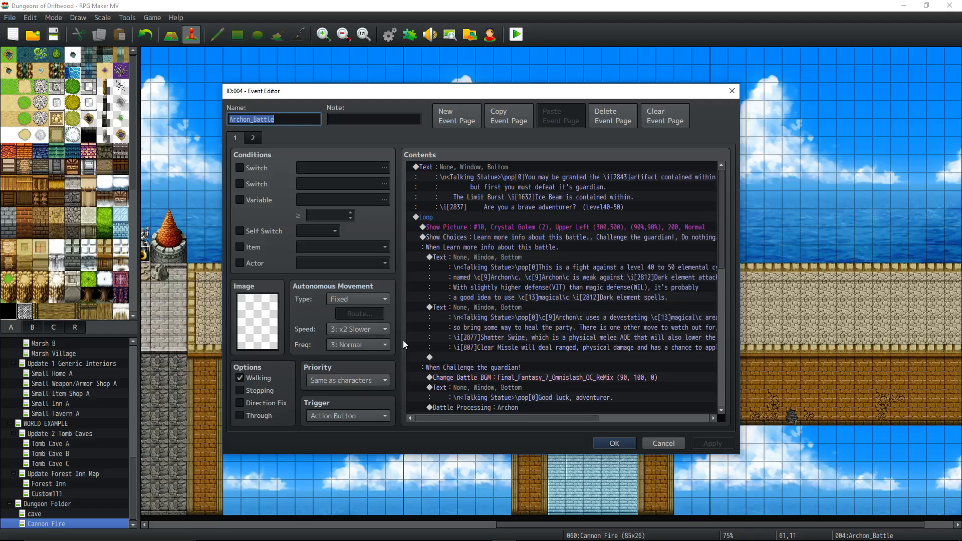
pyautogui.click(254, 138)
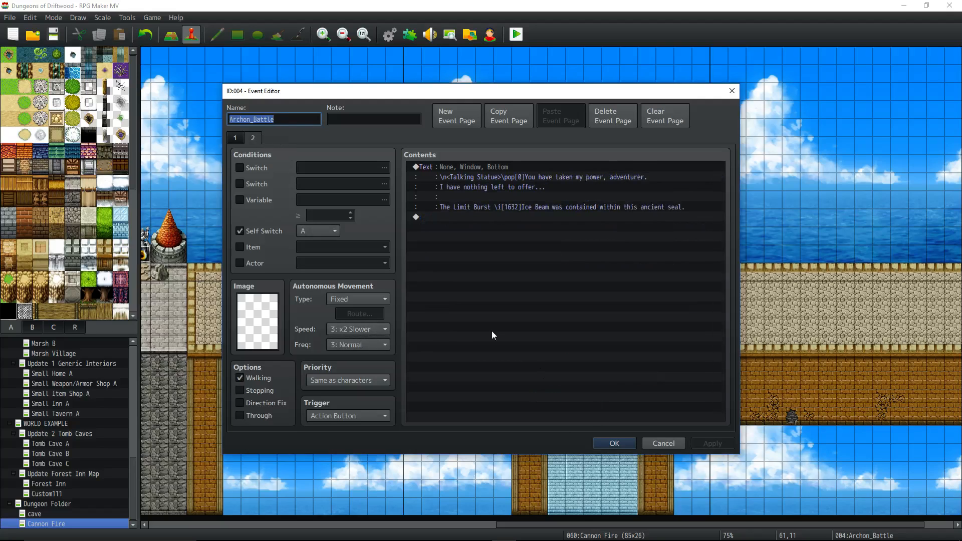
pyautogui.click(614, 441)
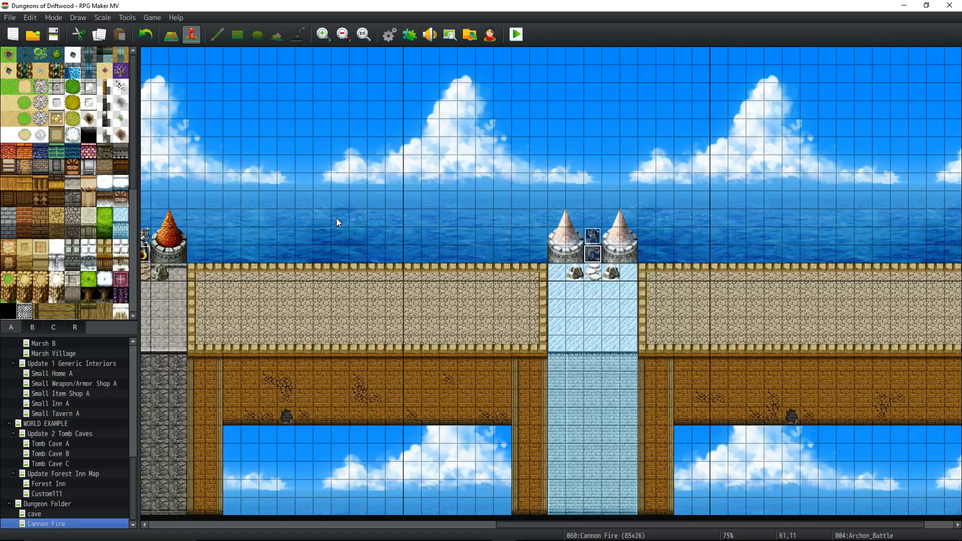
pyautogui.click(594, 309)
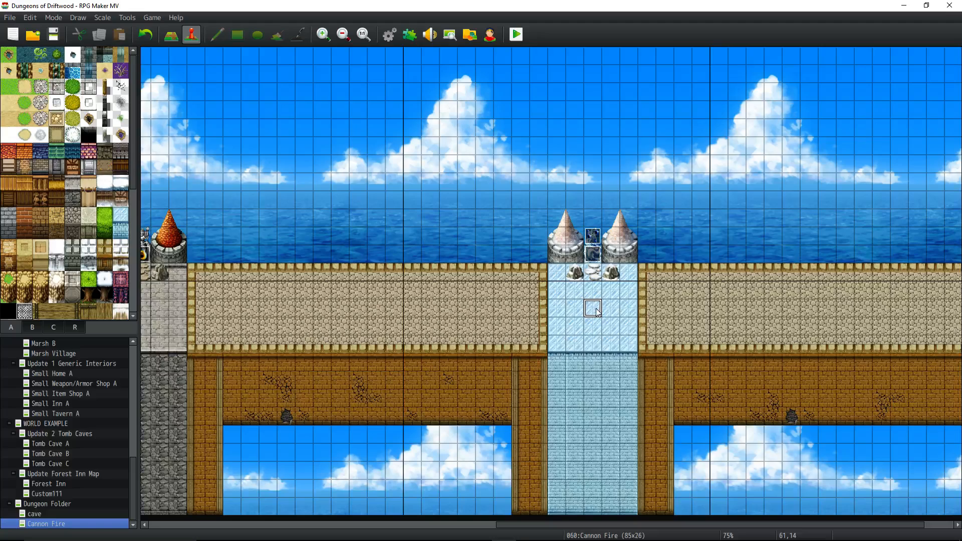